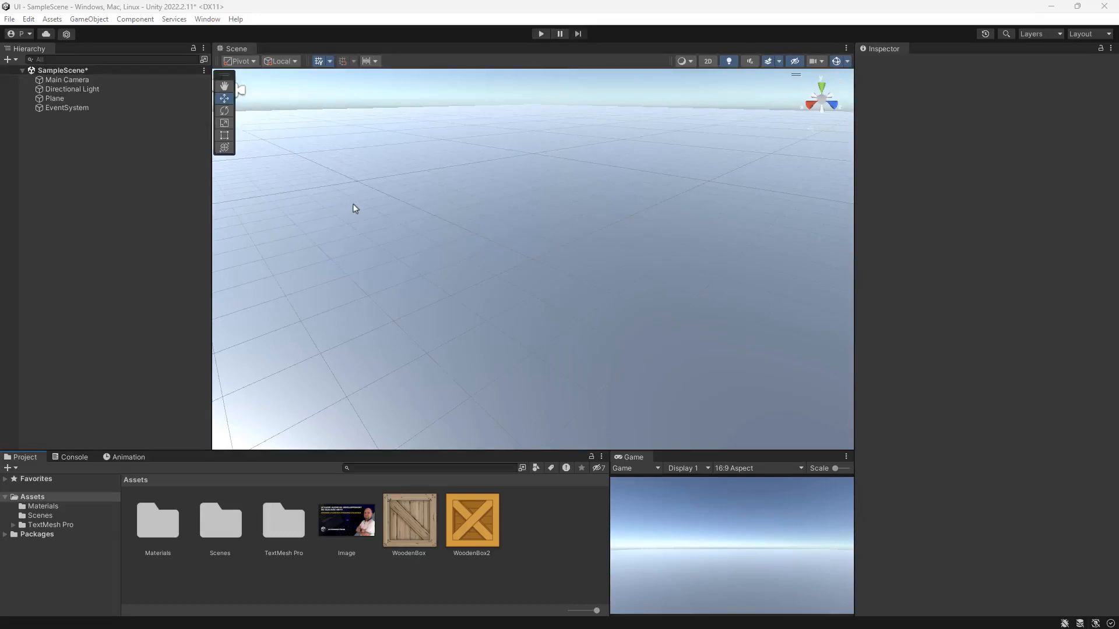
# - Look over the import settings of the image textures in the Assets folder
pyautogui.click(410, 525)
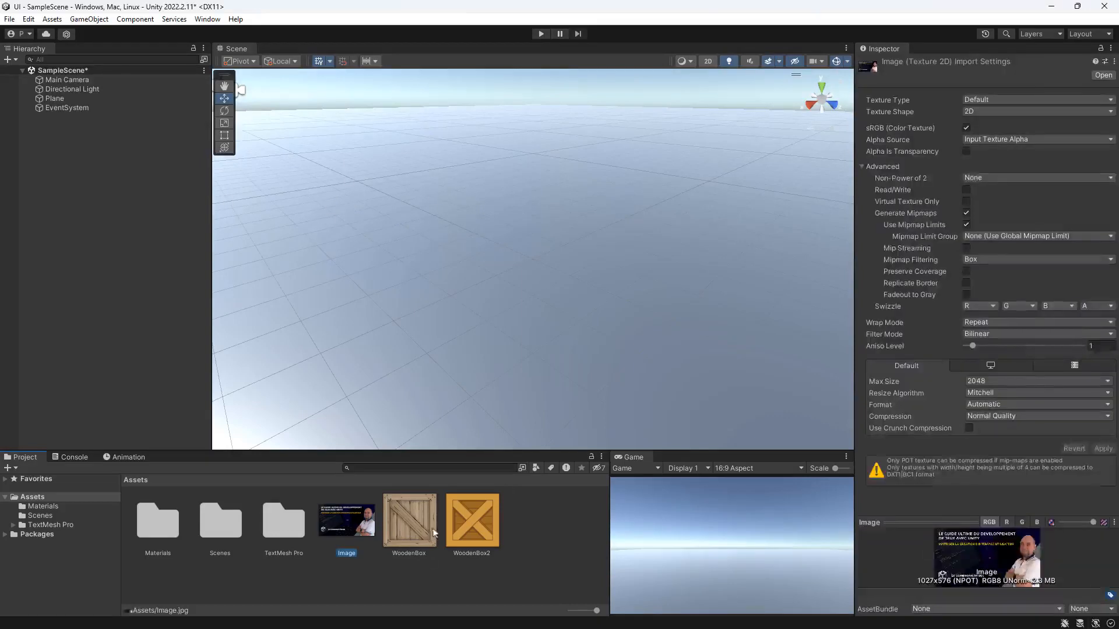
pyautogui.click(461, 532)
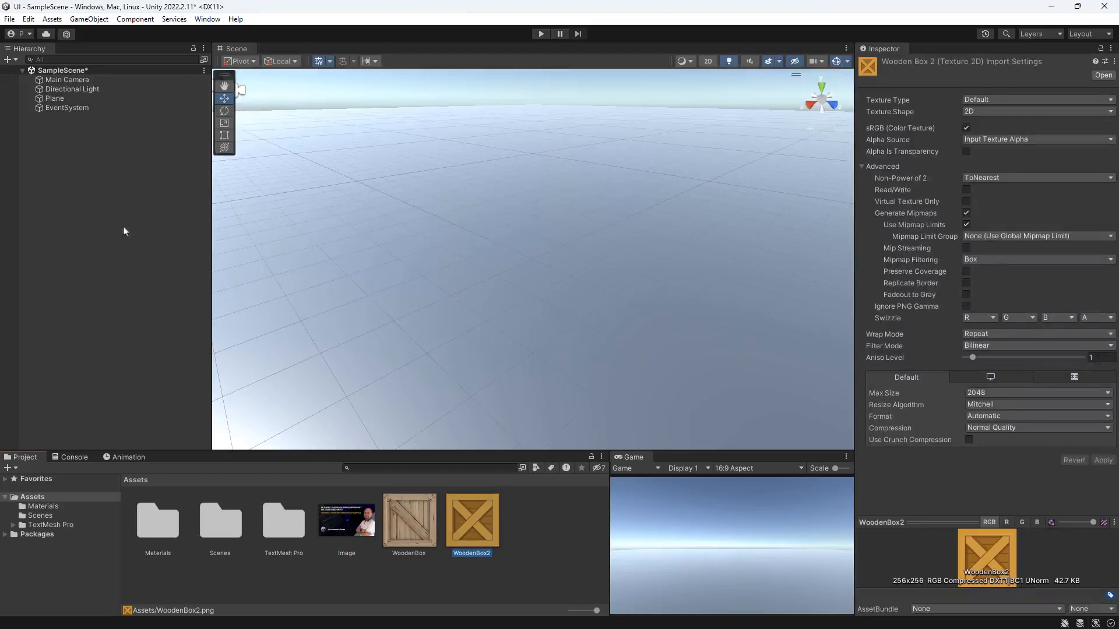
pyautogui.click(109, 218)
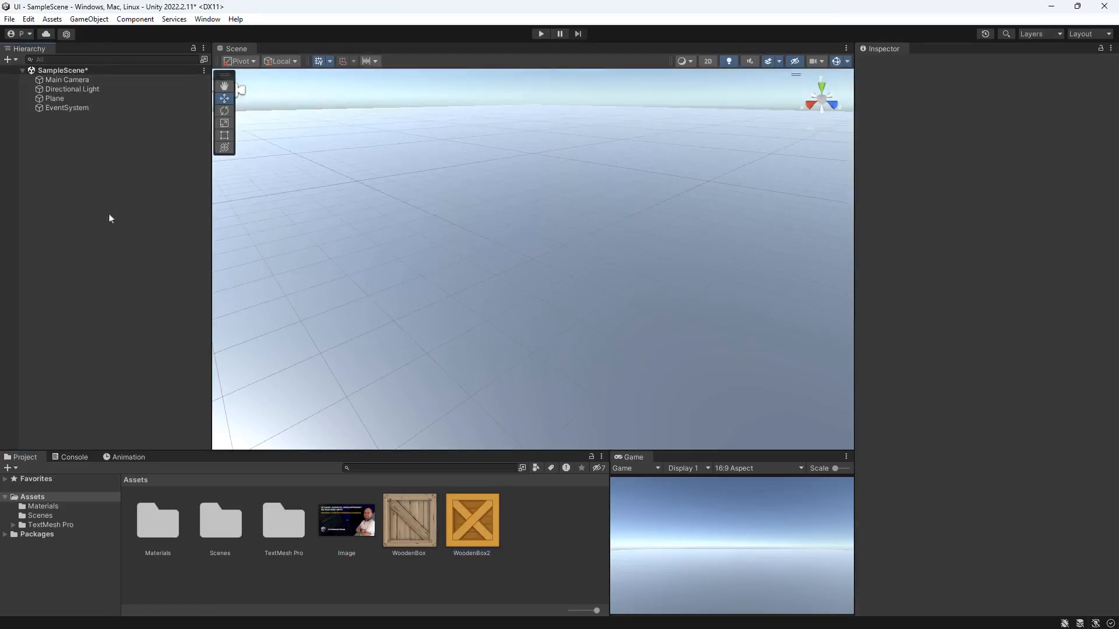
# - Add a UI Canvas to SampleScene
pyautogui.click(7, 60)
pyautogui.moveTo(40, 177)
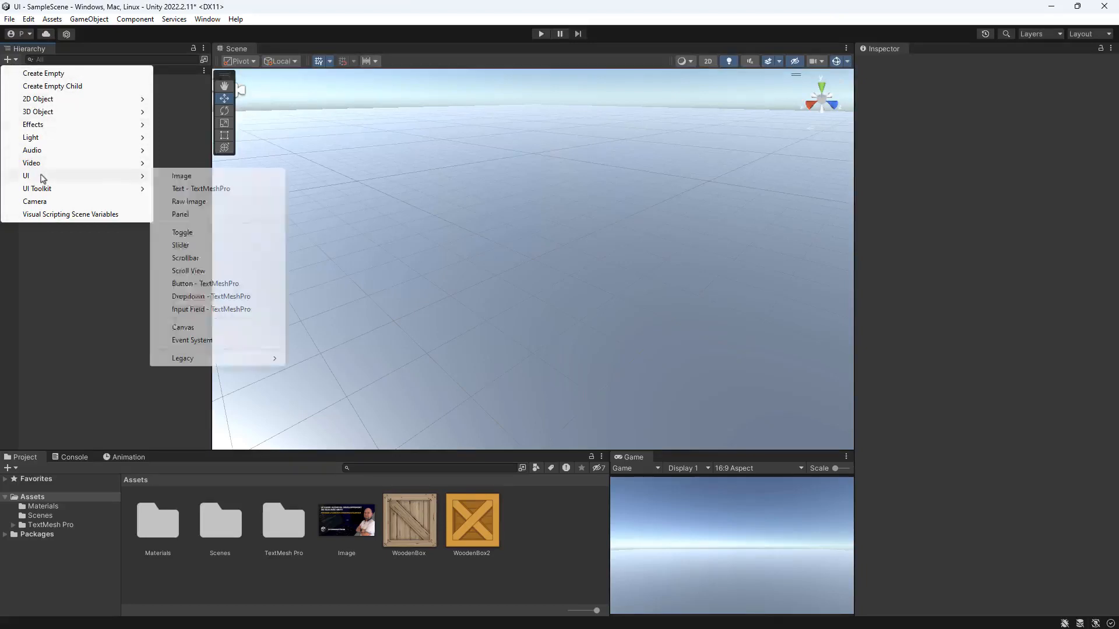
pyautogui.click(199, 327)
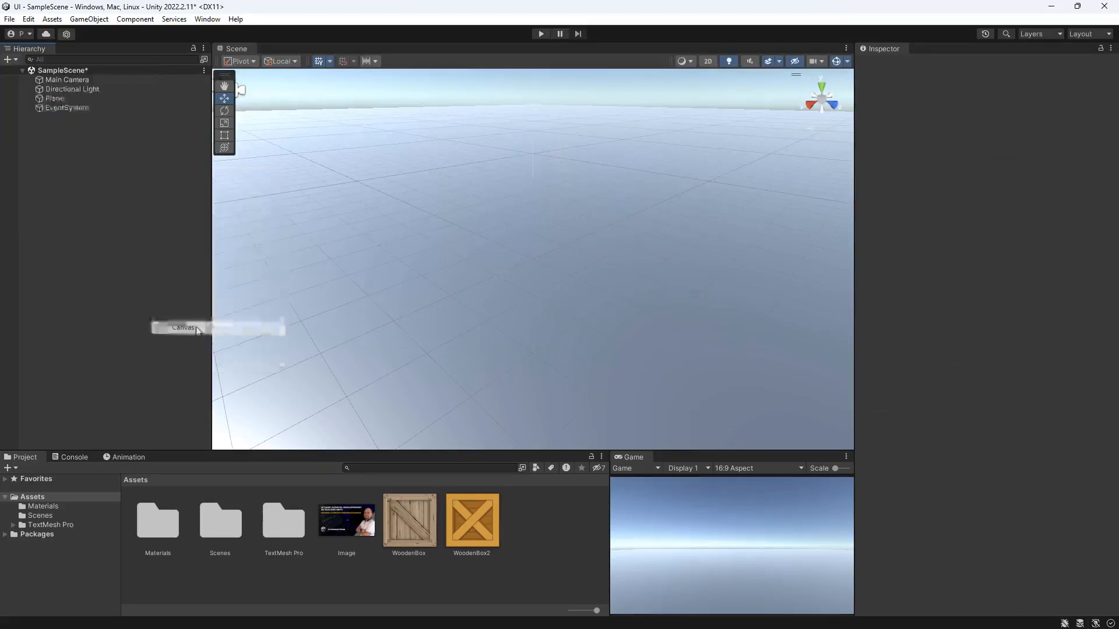
pyautogui.click(134, 153)
# - Add a UI Image as a child of the Canvas and frame the Canvas in the 2D scene view
pyautogui.rightClick(64, 118)
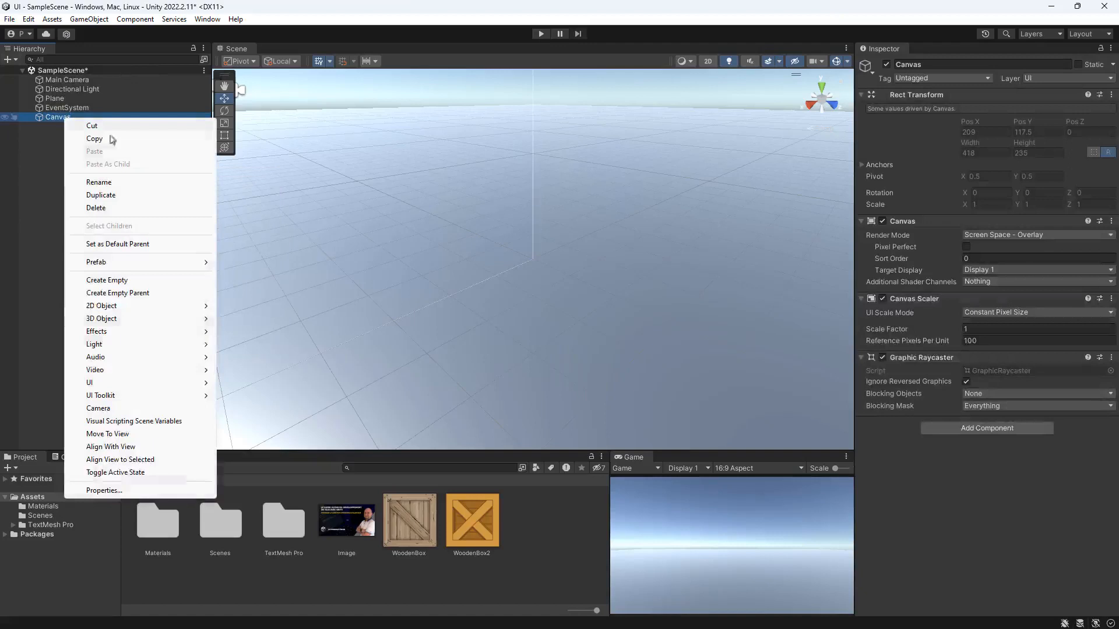
pyautogui.moveTo(89, 383)
pyautogui.click(245, 382)
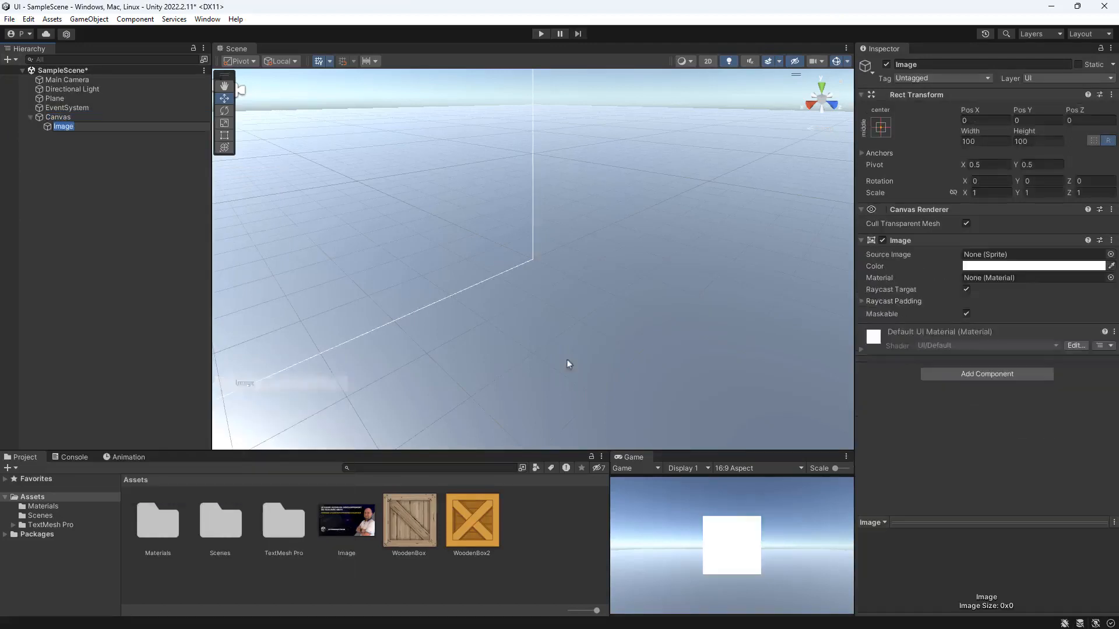
pyautogui.click(708, 60)
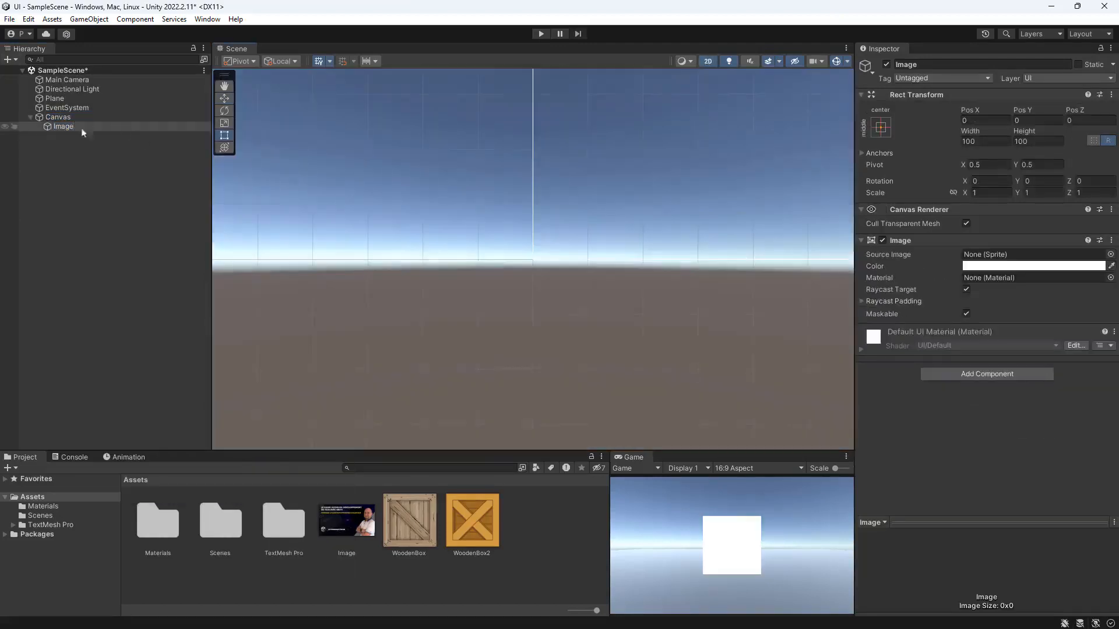
pyautogui.doubleClick(58, 117)
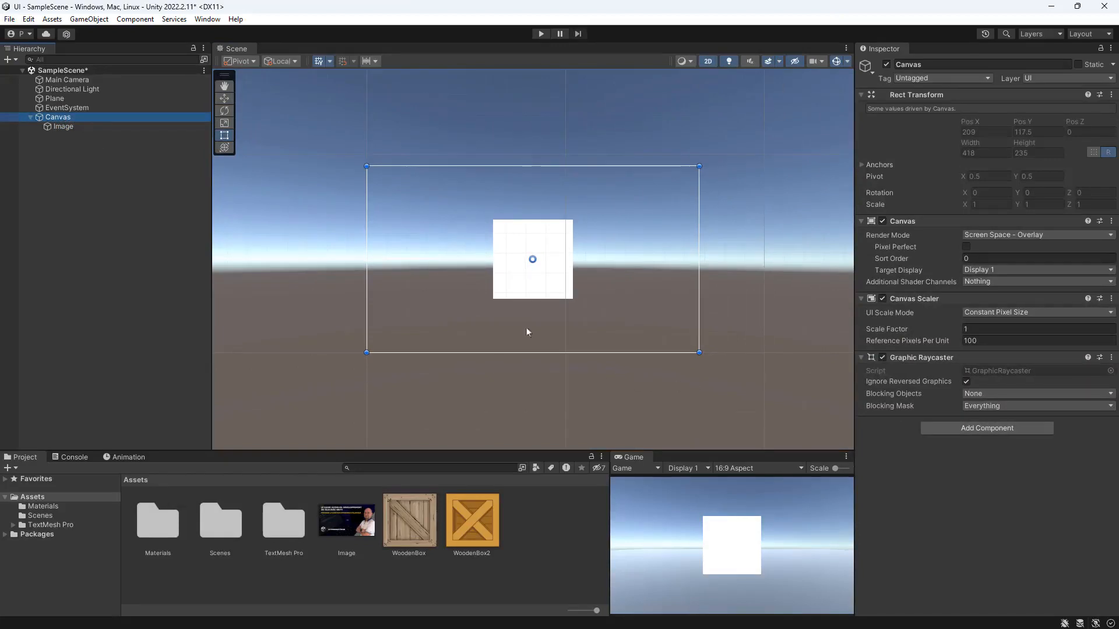
# - Assign the d_colorbuhochristmas sprite as the source image of the Canvas's Image
pyautogui.click(70, 127)
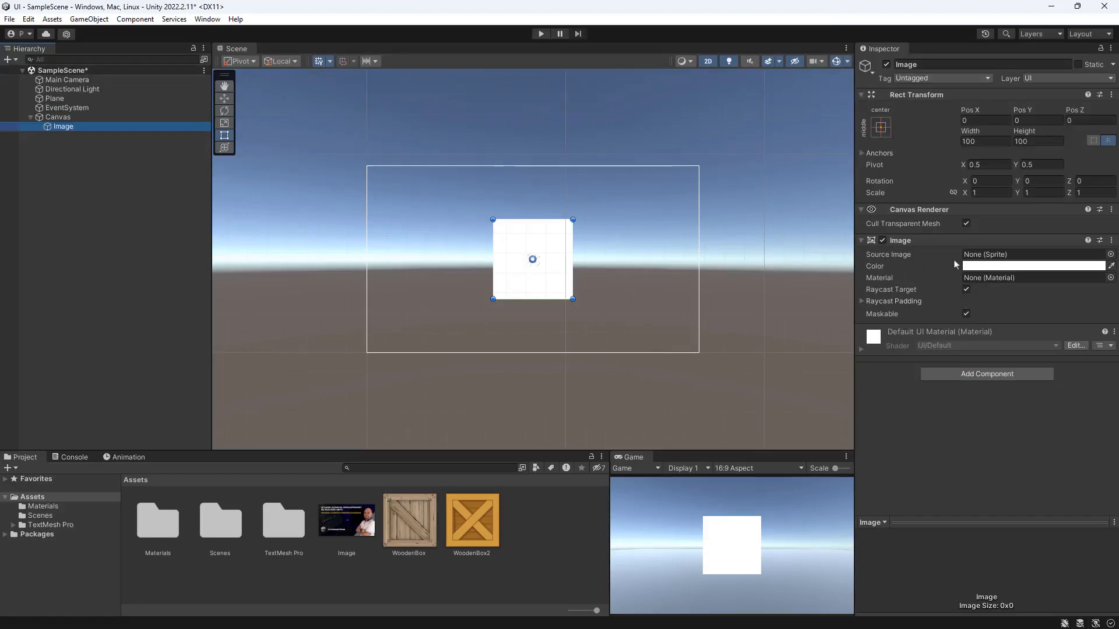
pyautogui.click(1111, 255)
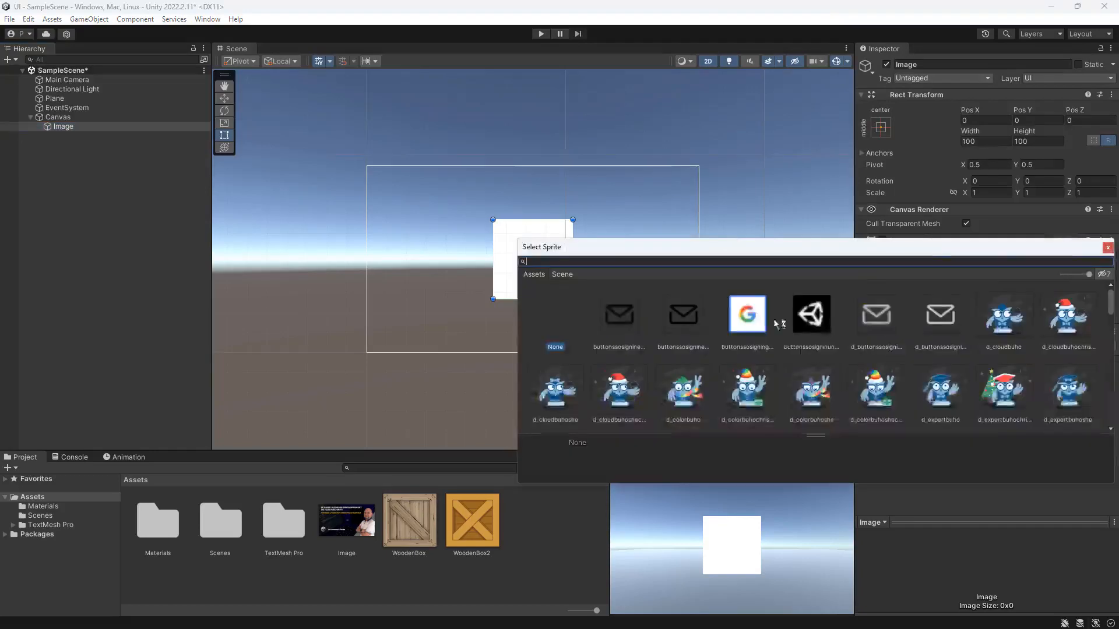
pyautogui.scroll(-6, 774, 375)
pyautogui.scroll(5, 755, 384)
pyautogui.click(744, 356)
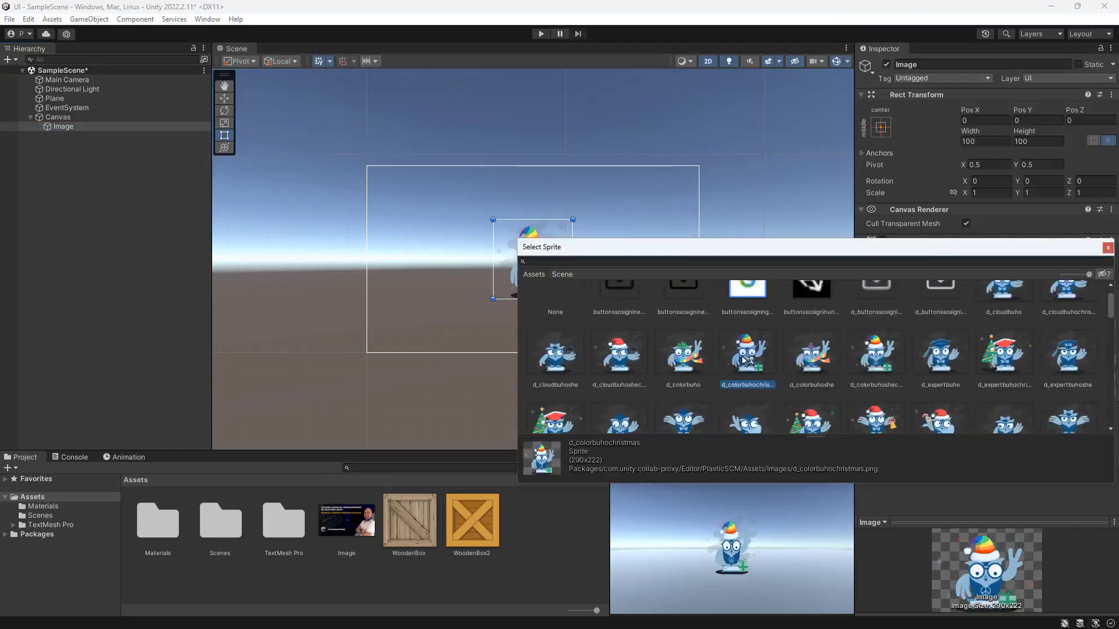
pyautogui.doubleClick(742, 357)
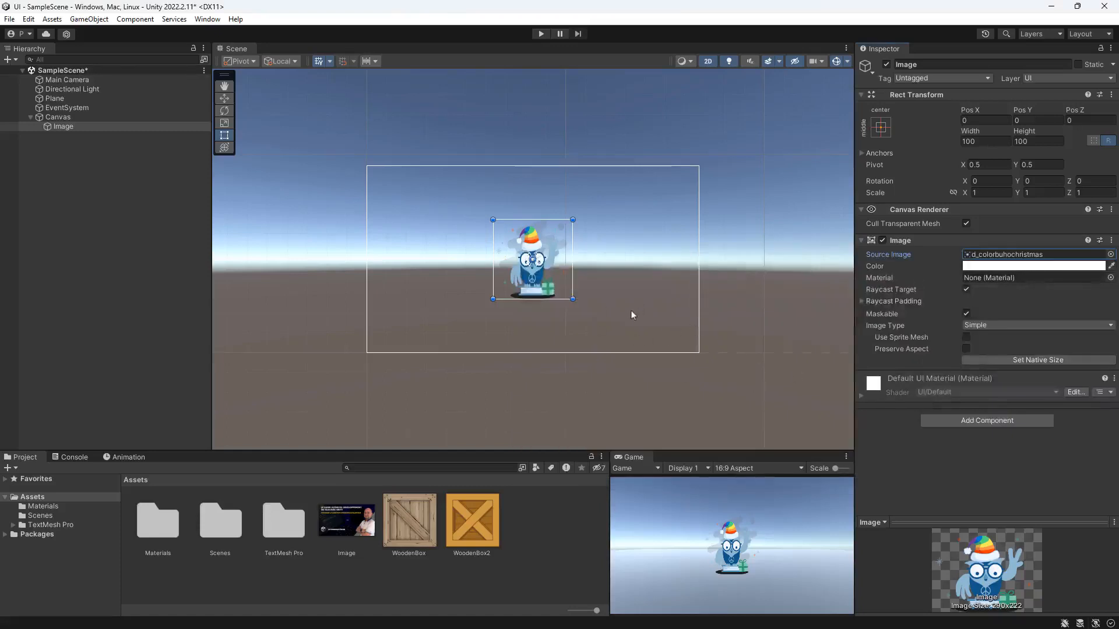
# - Open the project asset Image.jpg to view it at full size, and close the viewer
pyautogui.click(343, 526)
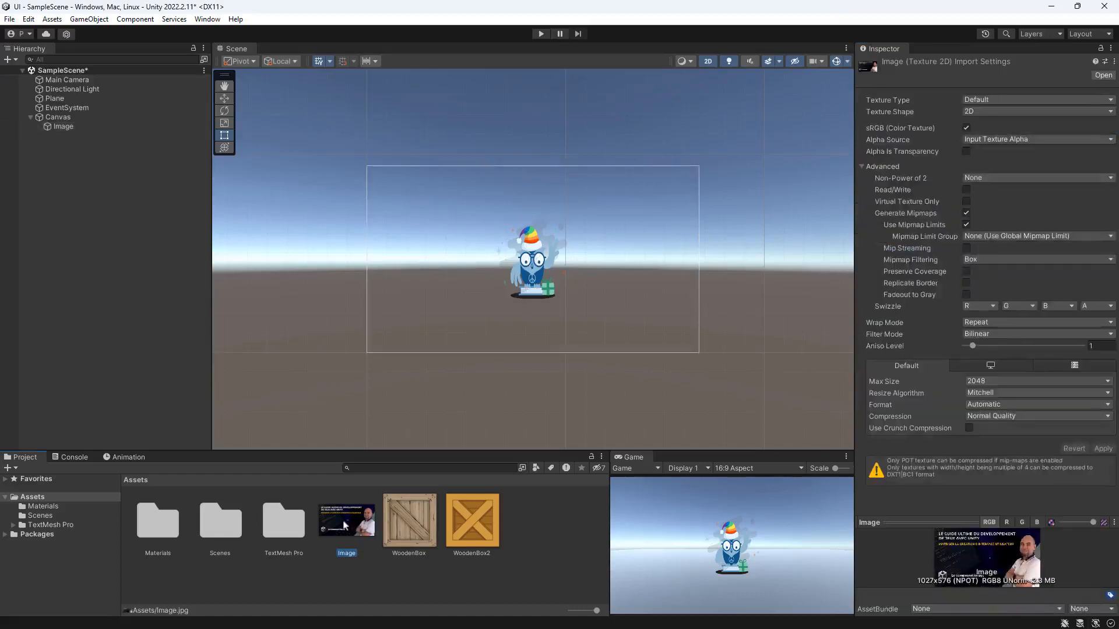
pyautogui.doubleClick(344, 525)
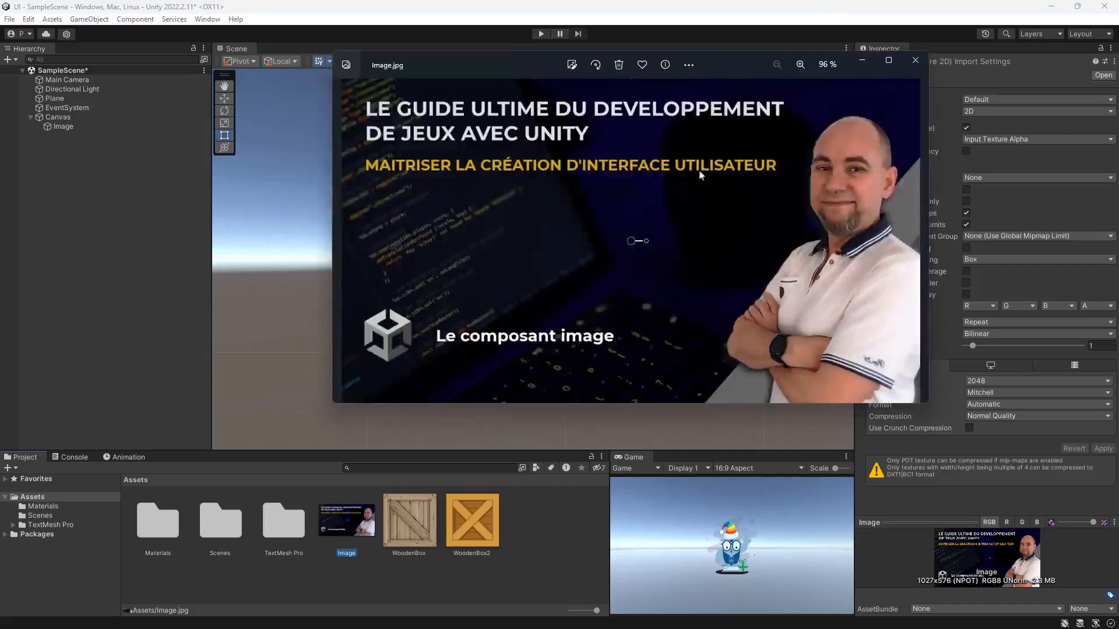
pyautogui.click(915, 60)
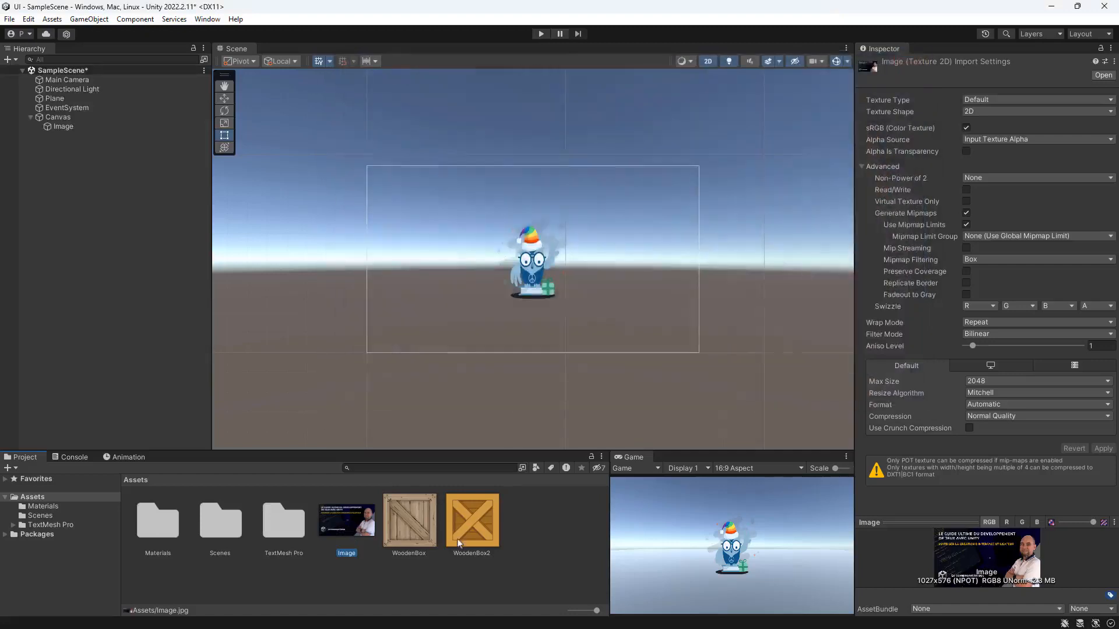
# - Clear the source image of the Canvas's Image object
pyautogui.click(63, 126)
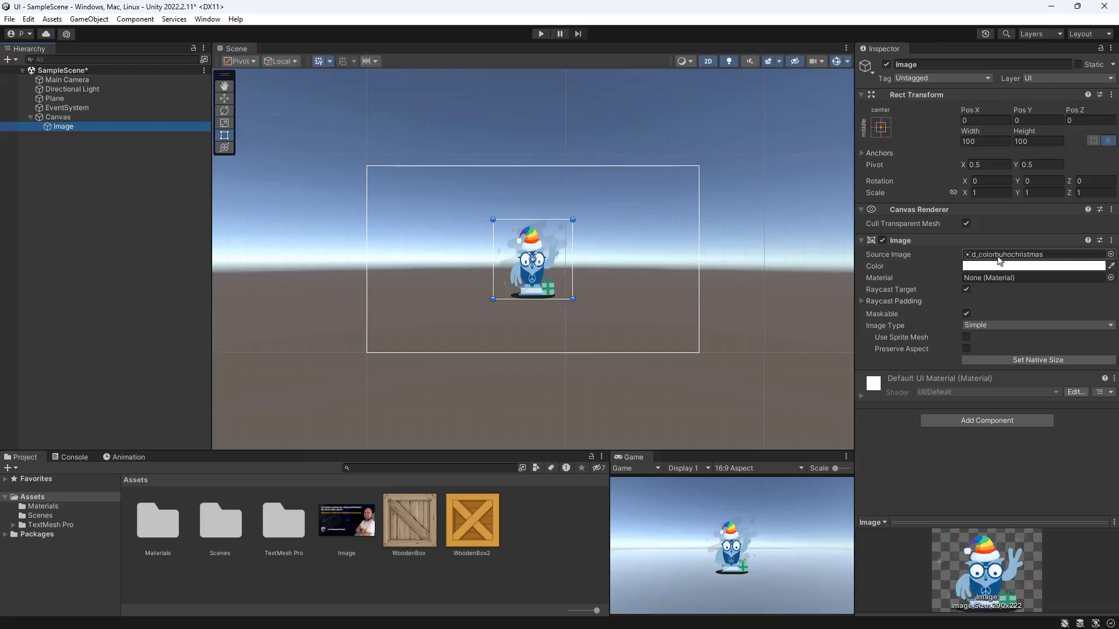
pyautogui.click(996, 257)
pyautogui.press('Delete')
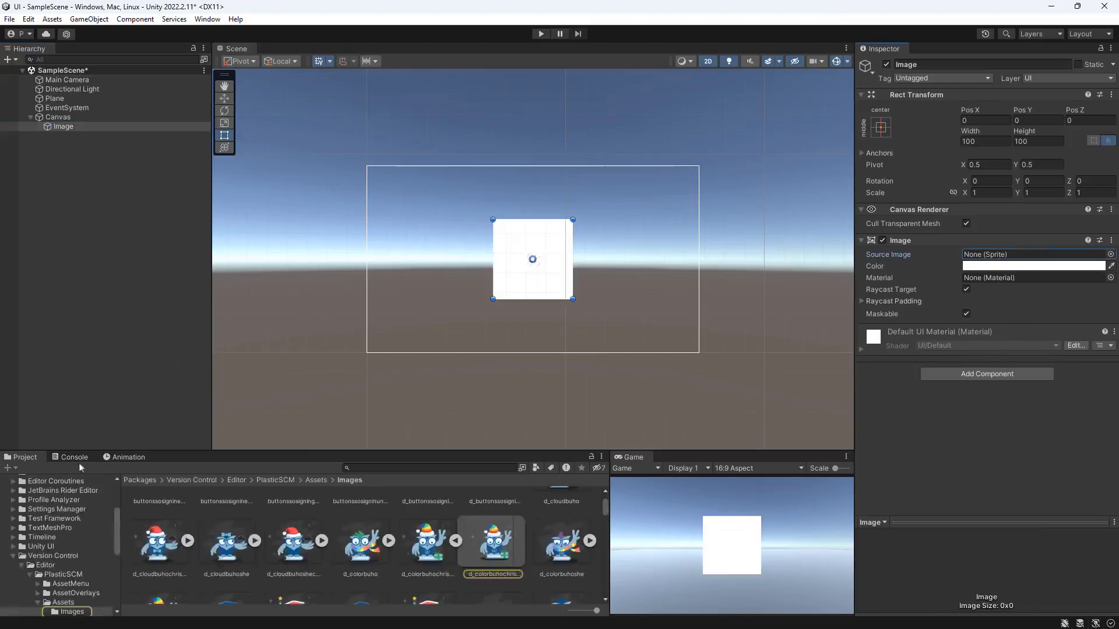
# - Try to assign the Image texture from the Assets folder as the UI Image's source image
pyautogui.scroll(3, 44, 509)
pyautogui.click(38, 498)
pyautogui.moveTo(346, 521); pyautogui.dragTo(1029, 253)
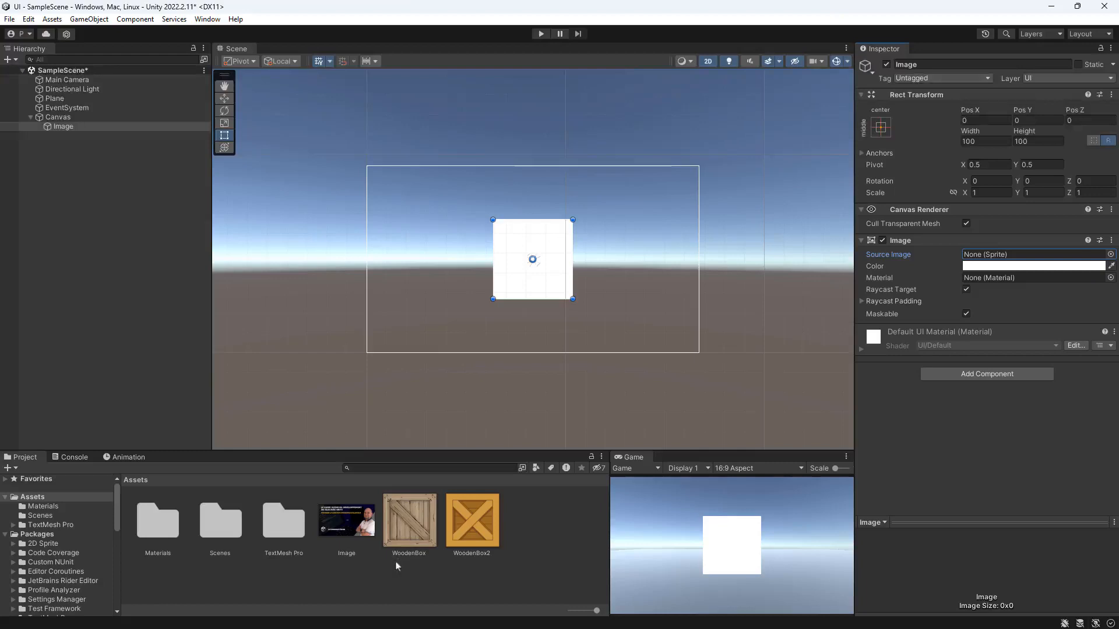
# - Change the Image texture's type to Sprite (2D and UI) and apply the import settings
pyautogui.click(341, 528)
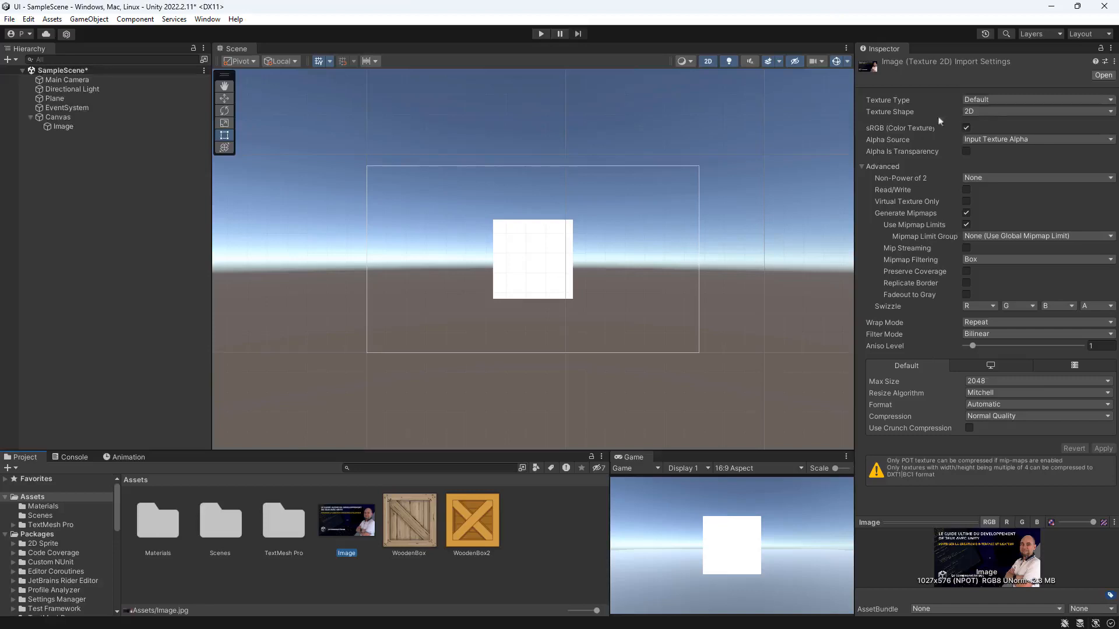
pyautogui.click(999, 100)
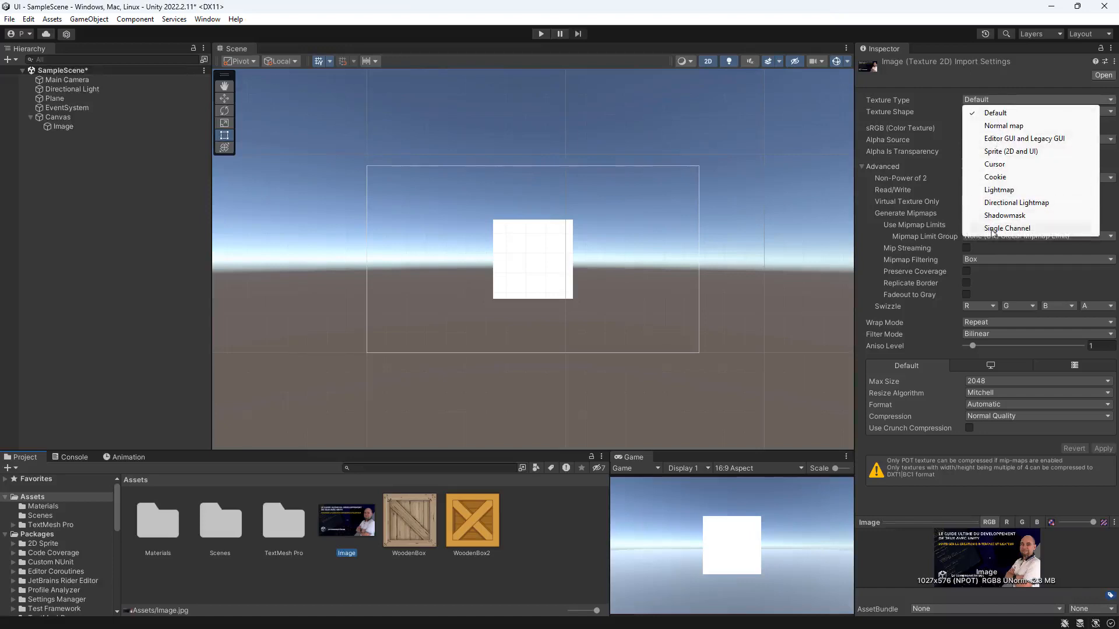
pyautogui.click(994, 152)
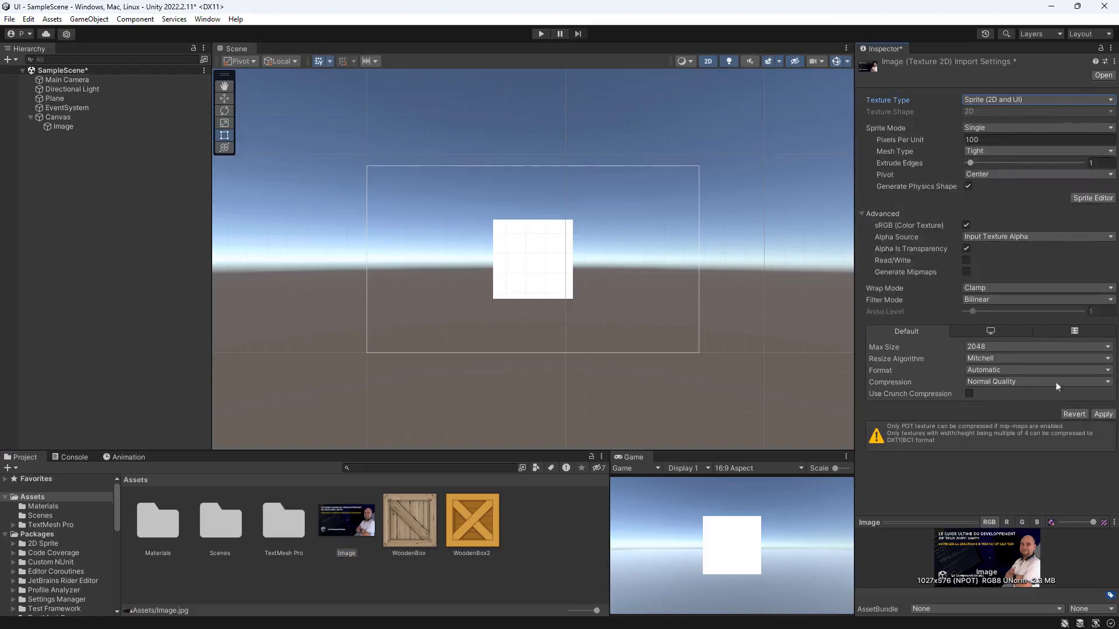
pyautogui.click(1103, 414)
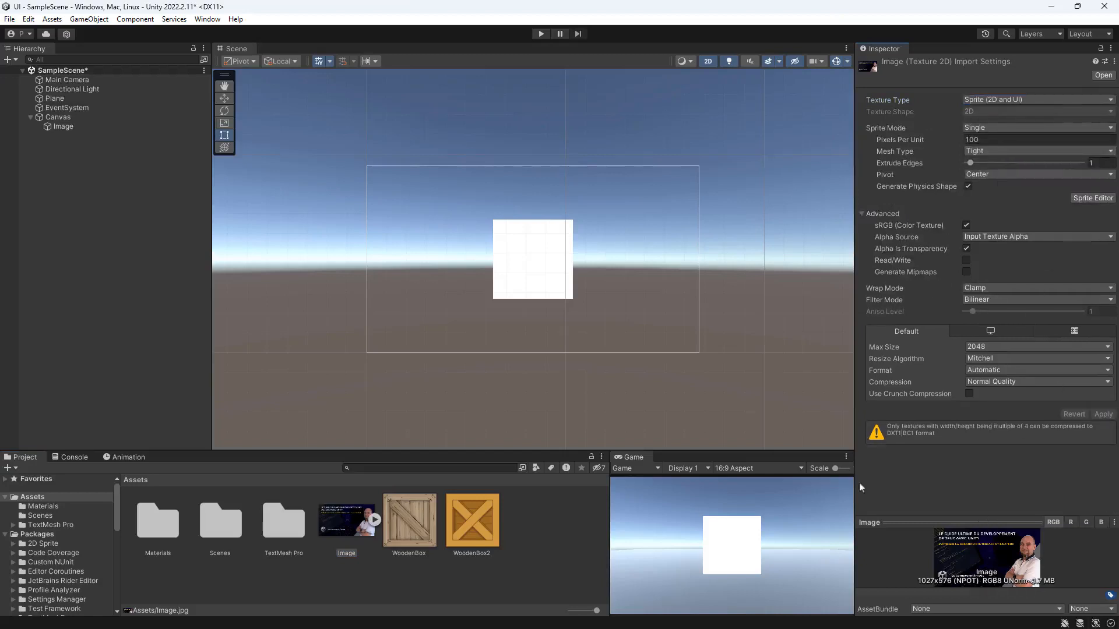
# - Assign the Image sprite from the Assets folder as the source image of the Canvas's Image object
pyautogui.click(79, 127)
pyautogui.moveTo(346, 521); pyautogui.dragTo(998, 255)
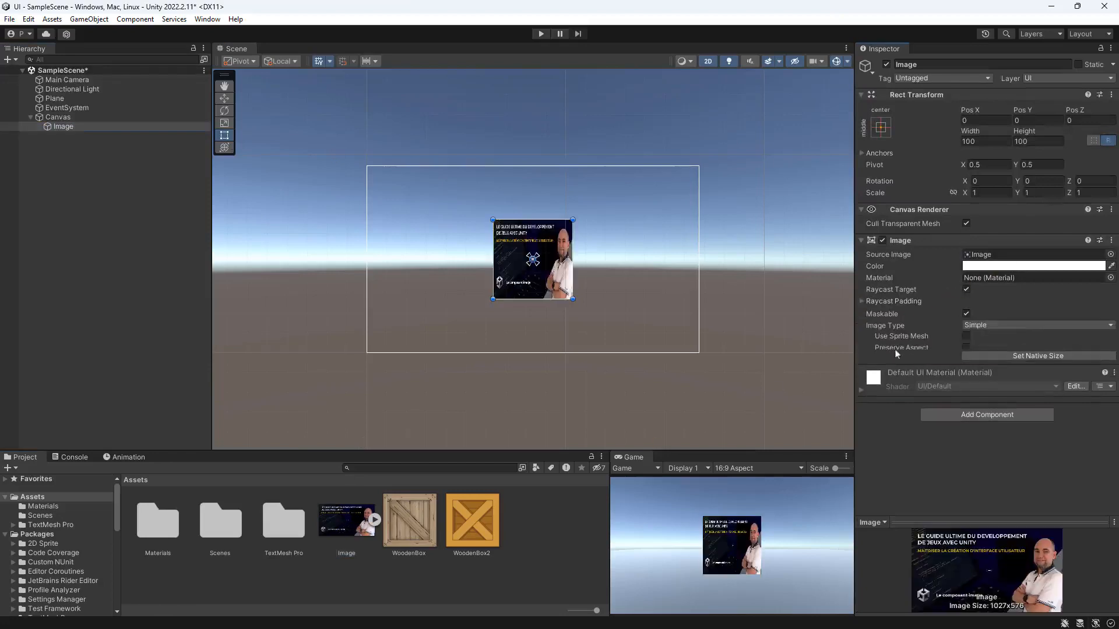
pyautogui.scroll(10, 649, 323)
pyautogui.moveTo(605, 241); pyautogui.dragTo(701, 304, button='middle')
pyautogui.scroll(1, 687, 315)
pyautogui.scroll(1, 688, 327)
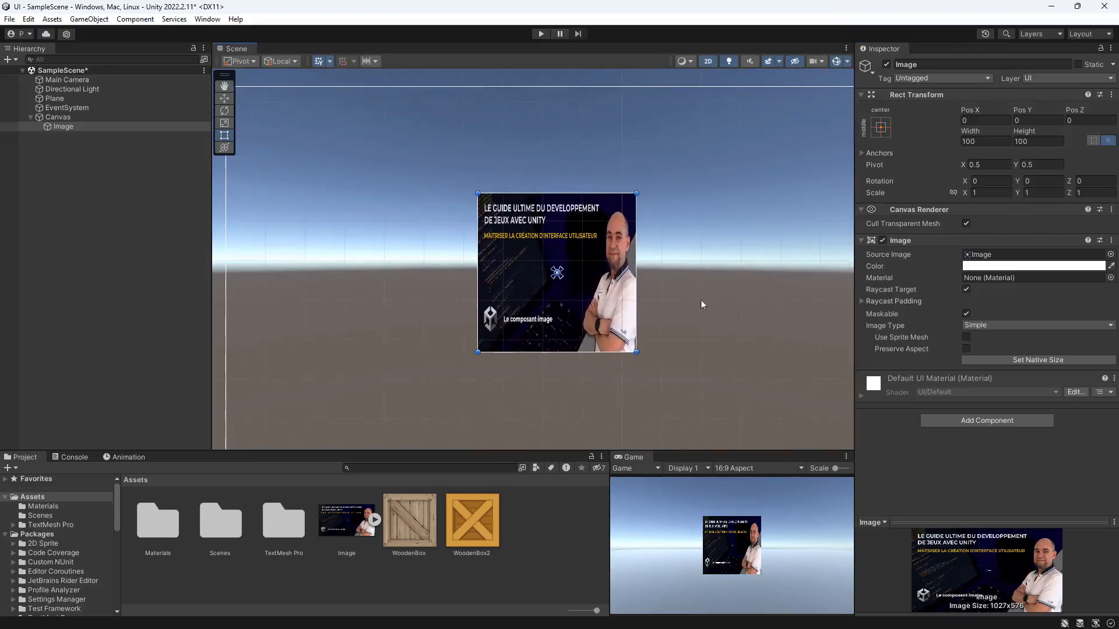
# - Move the UI Image slightly off the Canvas centre, to about X -10 and Y 4
pyautogui.scroll(-5, 718, 296)
pyautogui.moveTo(812, 327); pyautogui.dragTo(763, 314, button='middle')
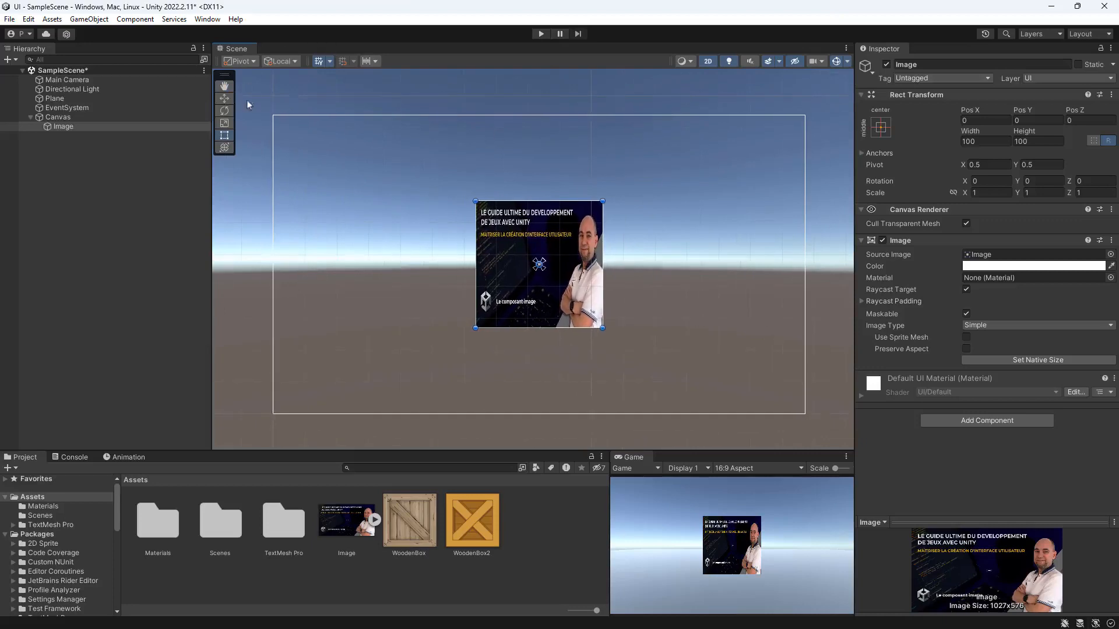
pyautogui.click(224, 98)
pyautogui.moveTo(546, 261)
pyautogui.mouseDown()
pyautogui.moveTo(360, 239)
pyautogui.moveTo(457, 278)
pyautogui.moveTo(445, 232)
pyautogui.moveTo(558, 257)
pyautogui.moveTo(534, 258)
pyautogui.mouseUp()
# - Resize the UI Image to about 233 by 129 and scale it uniformly to about 1.05
pyautogui.click(224, 135)
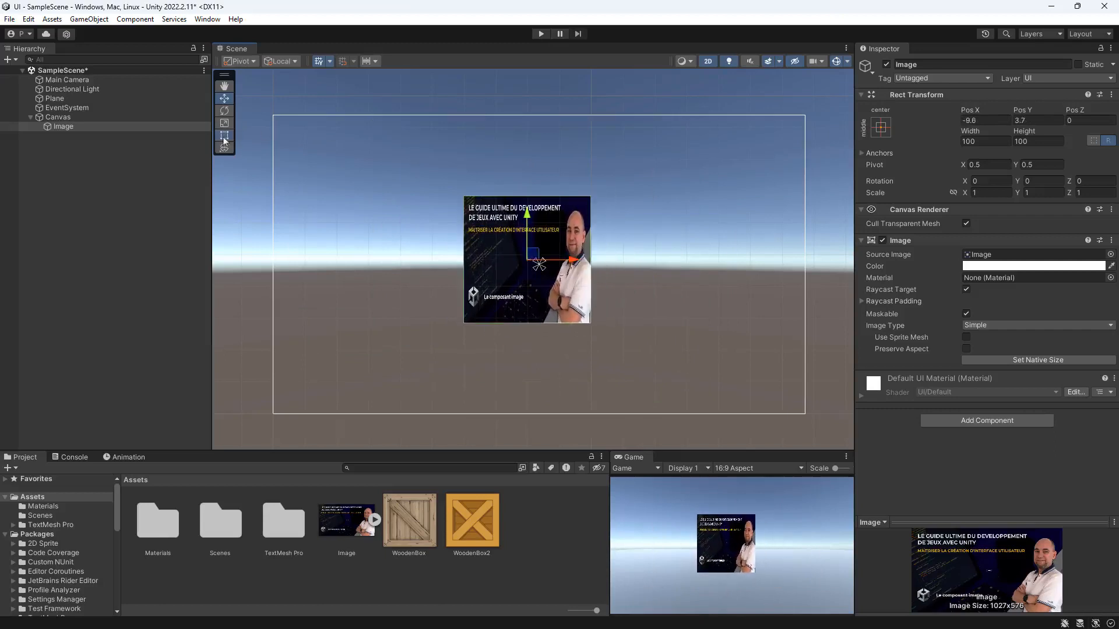
pyautogui.moveTo(590, 323); pyautogui.dragTo(760, 360)
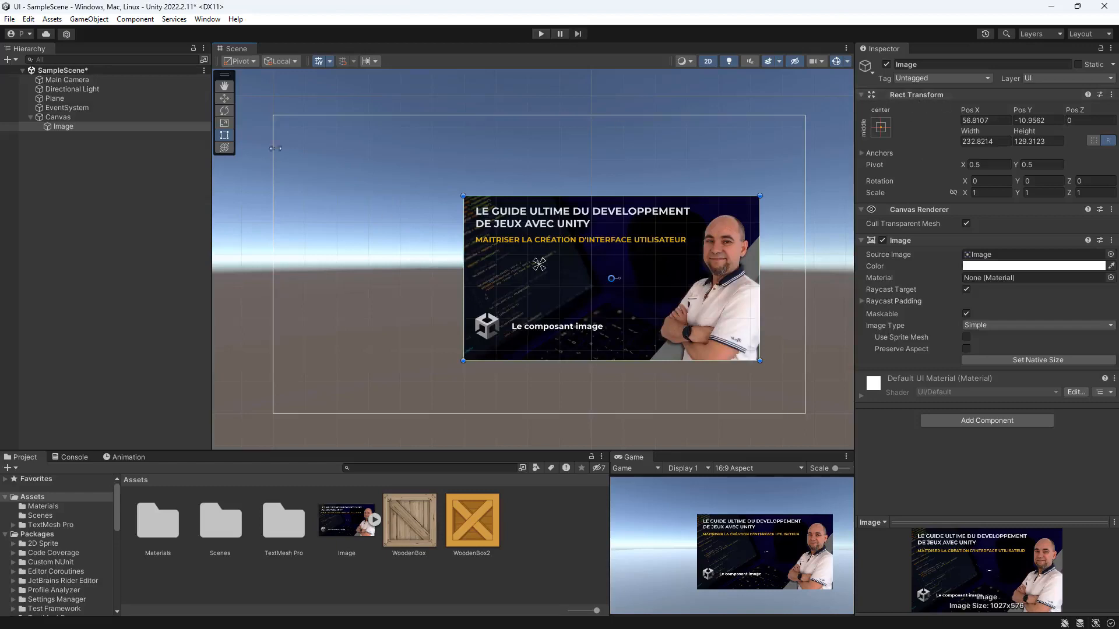
pyautogui.click(224, 123)
pyautogui.moveTo(610, 278)
pyautogui.mouseDown()
pyautogui.moveTo(595, 291)
pyautogui.moveTo(624, 295)
pyautogui.mouseUp()
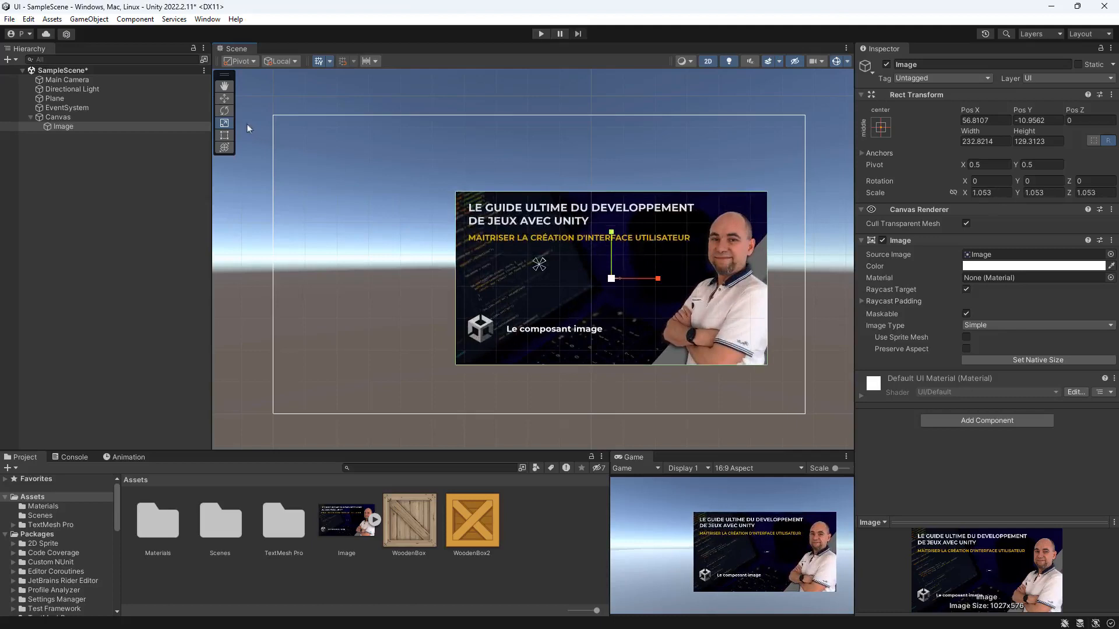
# - Move the UI Image to about X 13, Y -5, and rotate it about 44° in X, 34° in Y and -32° in Z
pyautogui.click(224, 98)
pyautogui.moveTo(685, 276); pyautogui.dragTo(629, 268)
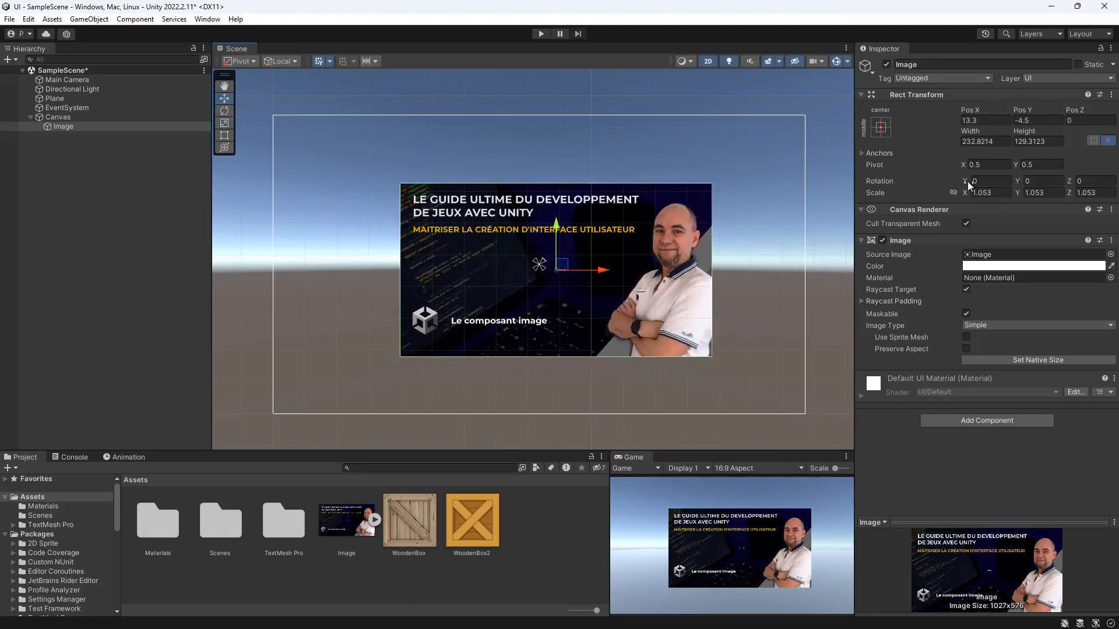
pyautogui.moveTo(967, 184); pyautogui.dragTo(735, 324)
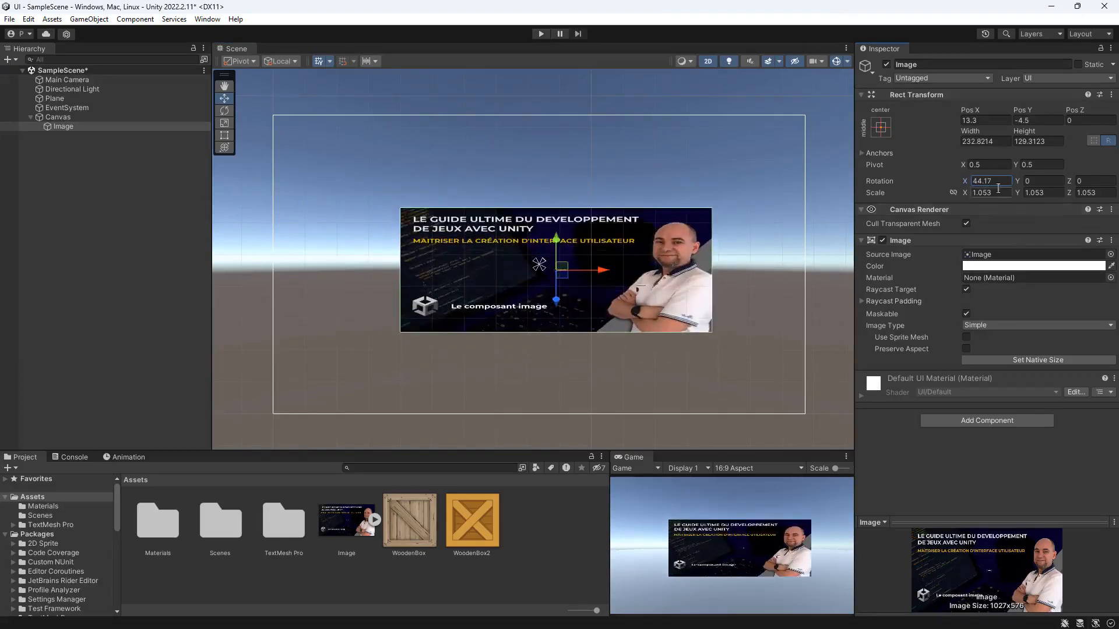
pyautogui.moveTo(1018, 185); pyautogui.dragTo(861, 312)
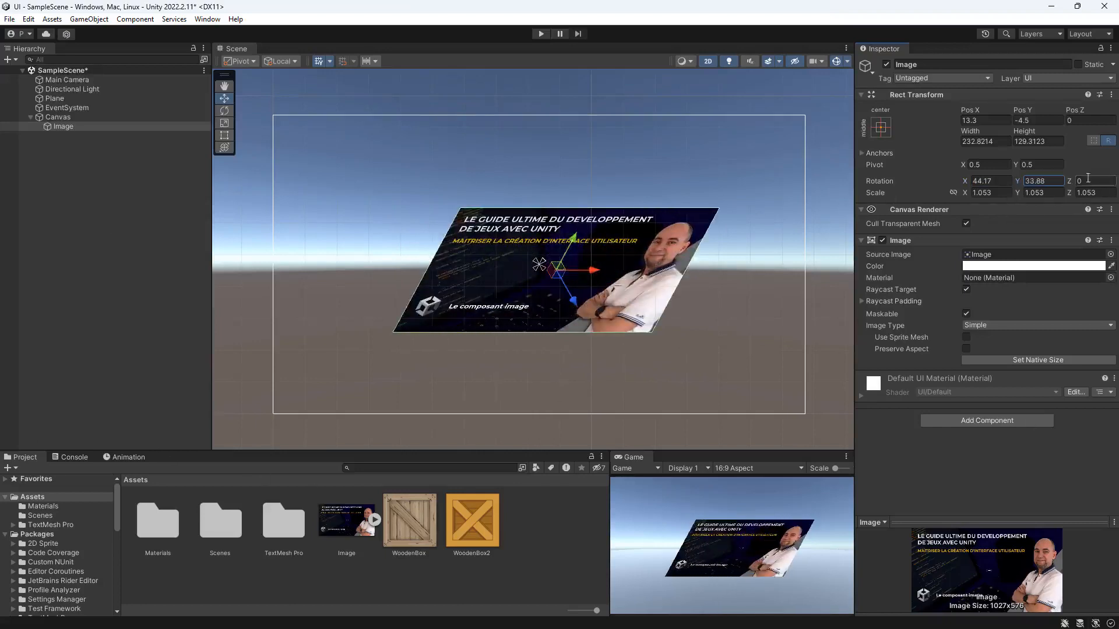
pyautogui.moveTo(1068, 183); pyautogui.dragTo(632, 195)
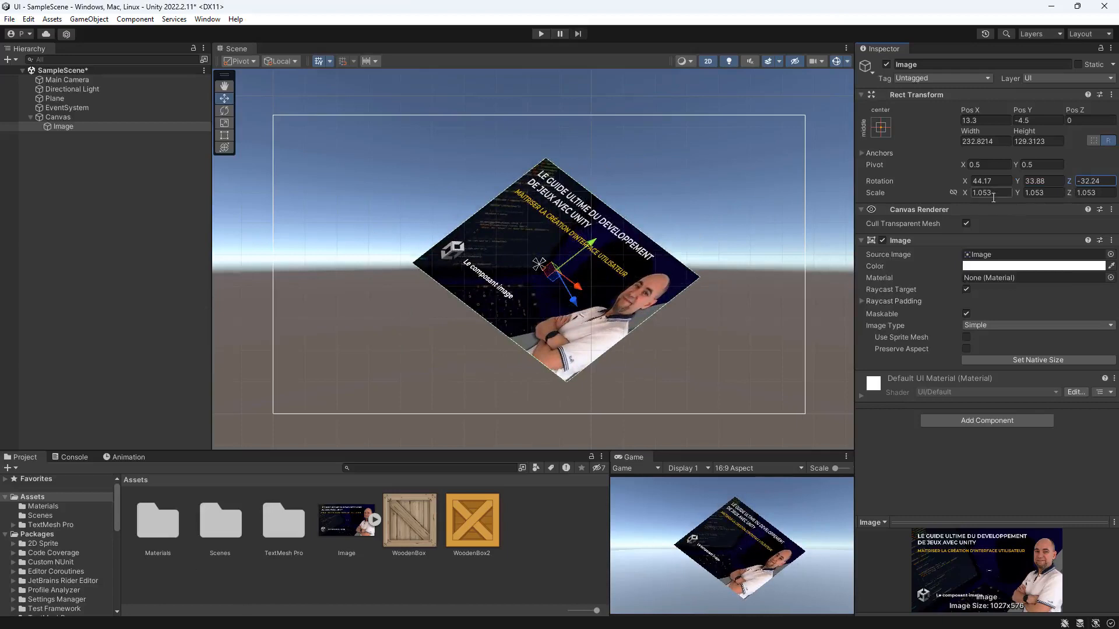
# - Undo the rotations and the last move, and reposition the UI Image near the Canvas centre at about X -2, Y 11
pyautogui.hotkey('ctrl', 'z')
pyautogui.hotkey('ctrl', 'z')
pyautogui.hotkey('ctrl', 'z')
pyautogui.hotkey('ctrl', 'z')
pyautogui.hotkey('ctrl', 'z')
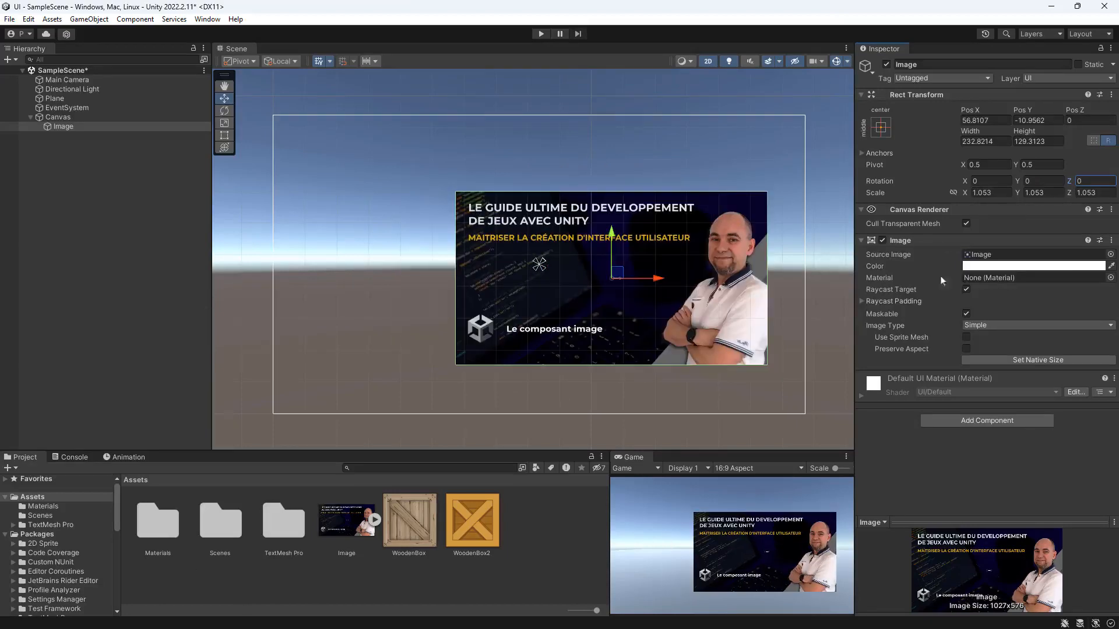
pyautogui.moveTo(617, 276); pyautogui.dragTo(542, 248)
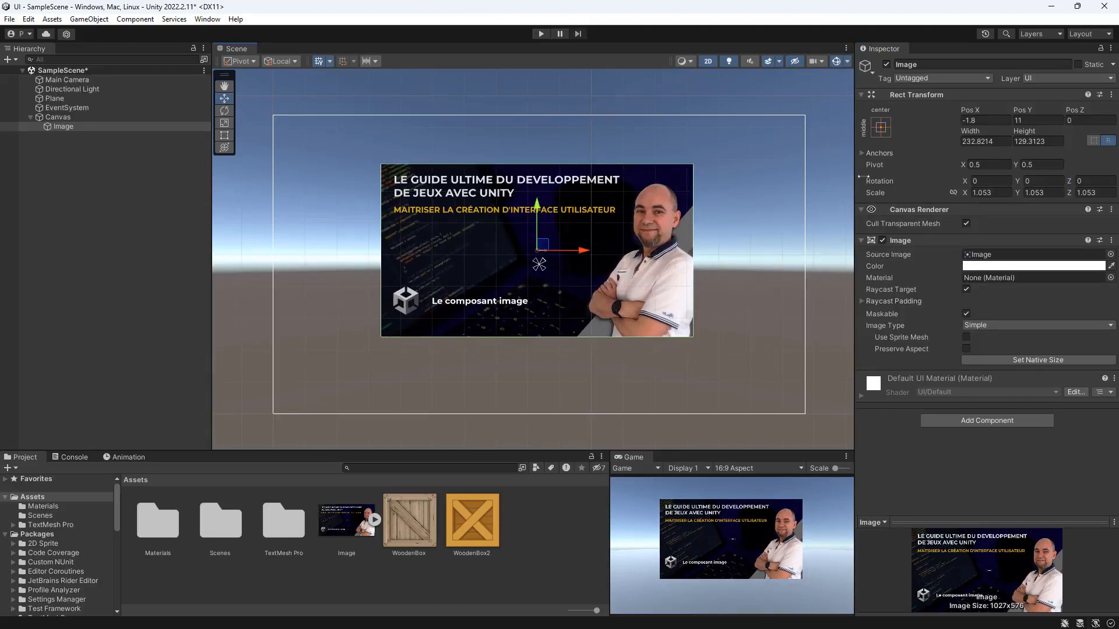
# - Resize the UI Image from its opposite corners so it covers the whole Canvas and extends slightly beyond its borders
pyautogui.click(864, 96)
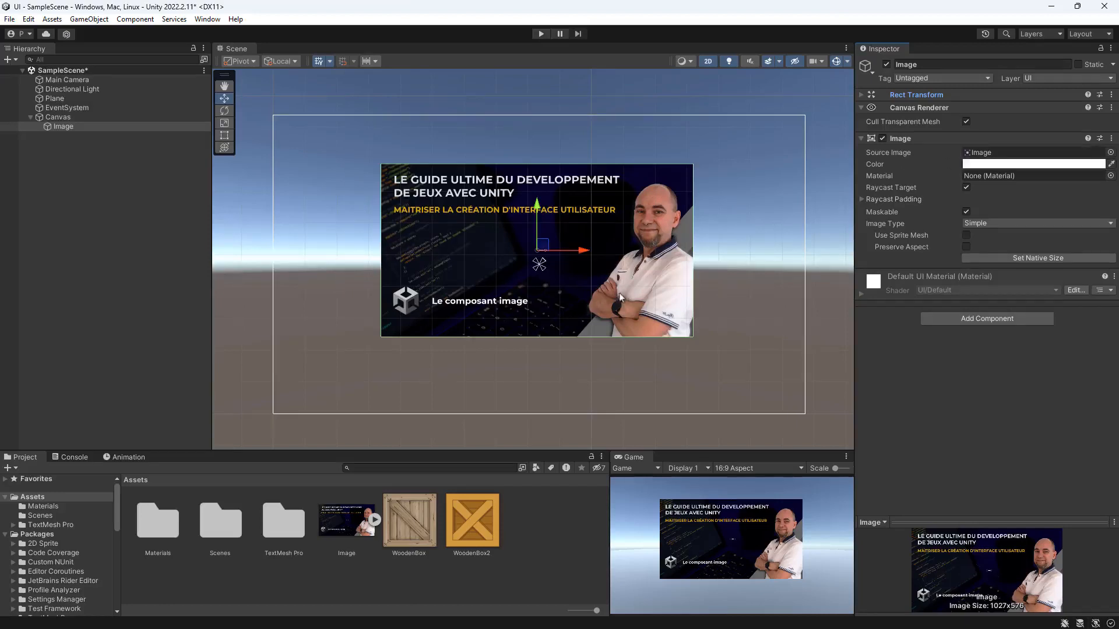
pyautogui.click(223, 136)
pyautogui.moveTo(693, 336); pyautogui.dragTo(810, 418)
pyautogui.moveTo(382, 165); pyautogui.dragTo(267, 109)
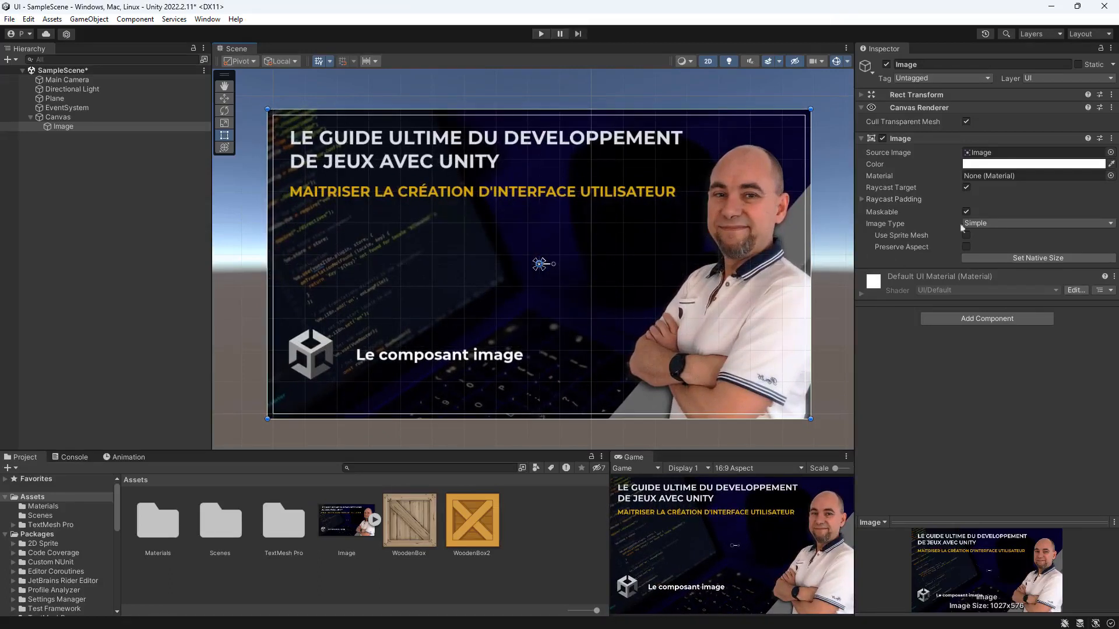
# - Try a red tint (CF0000) on the UI Image's color and restore it to white
pyautogui.click(975, 165)
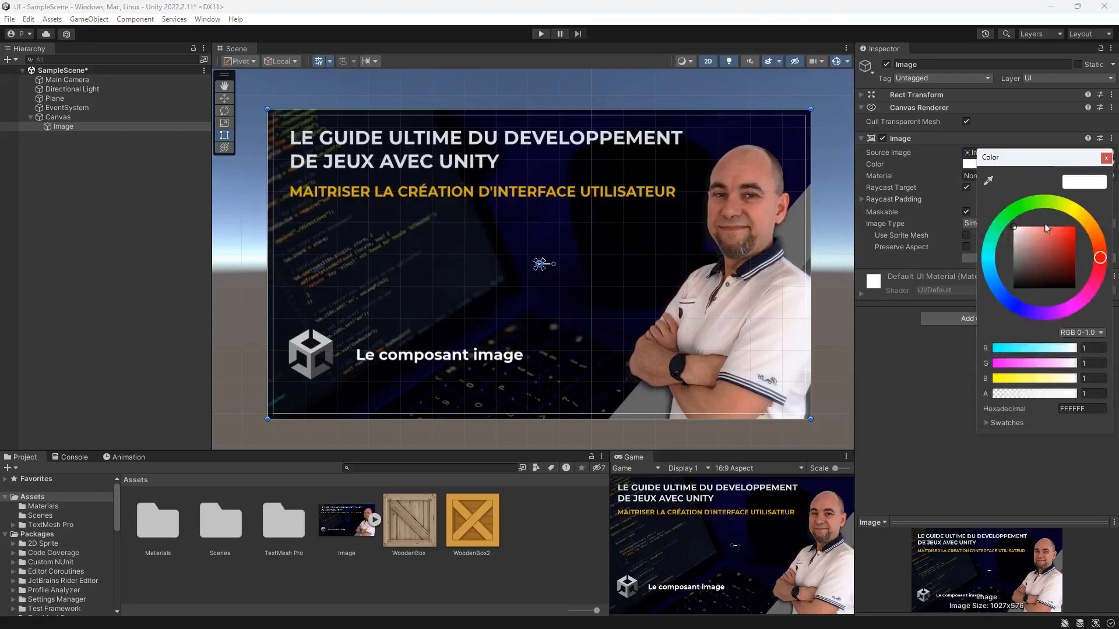
pyautogui.moveTo(1015, 231)
pyautogui.mouseDown()
pyautogui.moveTo(1018, 257)
pyautogui.moveTo(1055, 225)
pyautogui.moveTo(1072, 259)
pyautogui.moveTo(1071, 299)
pyautogui.moveTo(1012, 307)
pyautogui.moveTo(1023, 205)
pyautogui.moveTo(1089, 216)
pyautogui.moveTo(1079, 309)
pyautogui.moveTo(1099, 247)
pyautogui.moveTo(1001, 226)
pyautogui.mouseUp()
pyautogui.click(1037, 199)
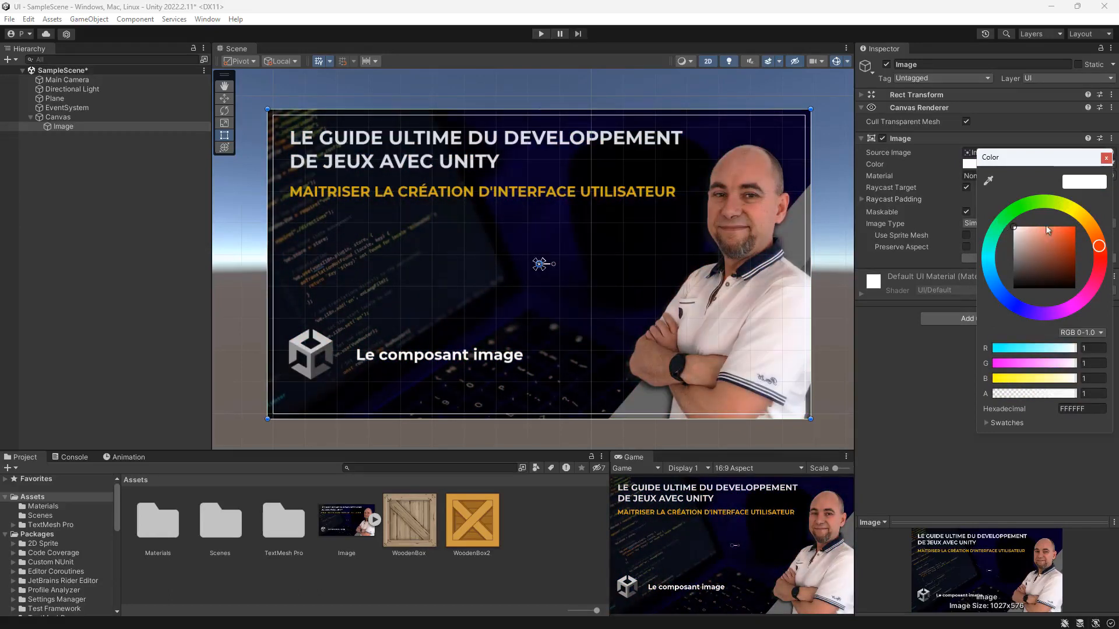
pyautogui.click(1105, 158)
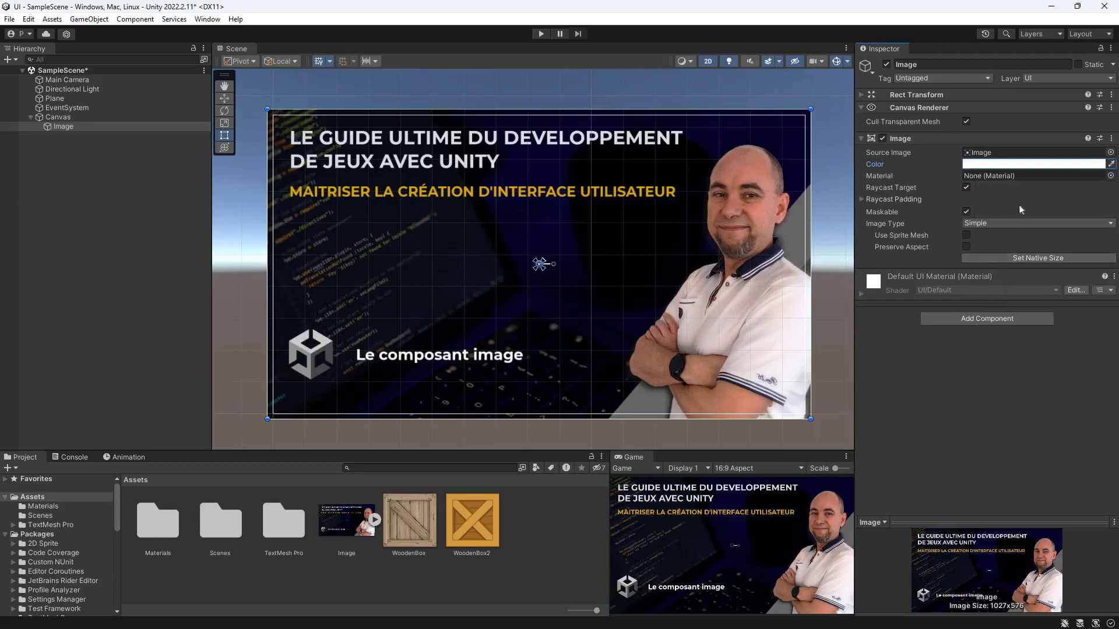
pyautogui.click(1032, 164)
pyautogui.moveTo(1017, 226); pyautogui.dragTo(1077, 237)
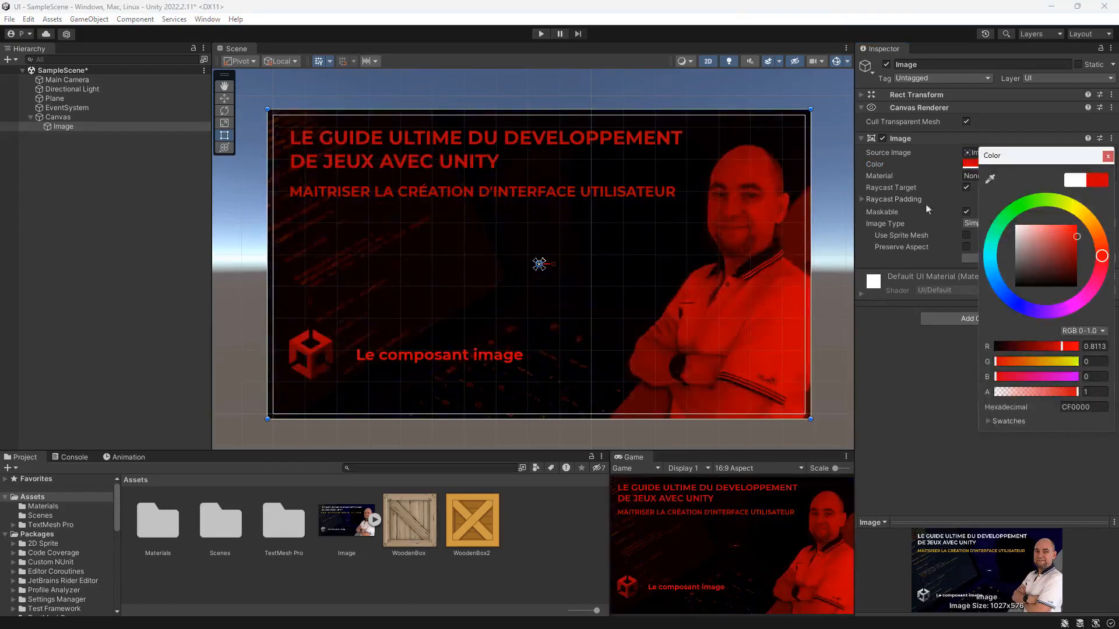
pyautogui.click(1075, 180)
pyautogui.click(1108, 156)
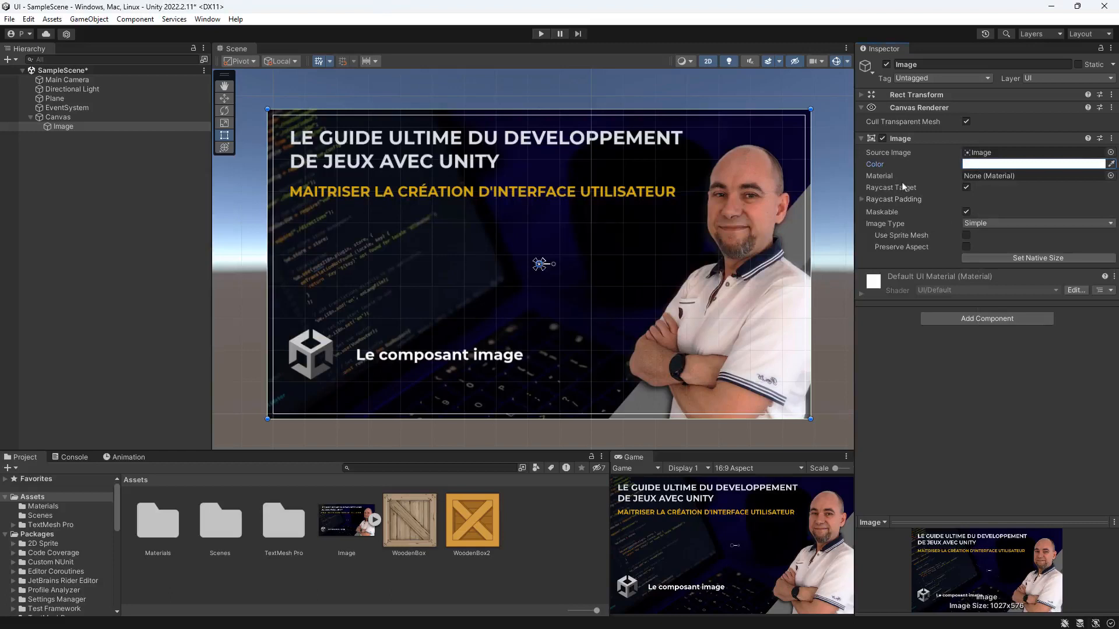
# - Create a new material named Image in the Assets folder
pyautogui.rightClick(536, 543)
pyautogui.moveTo(580, 236)
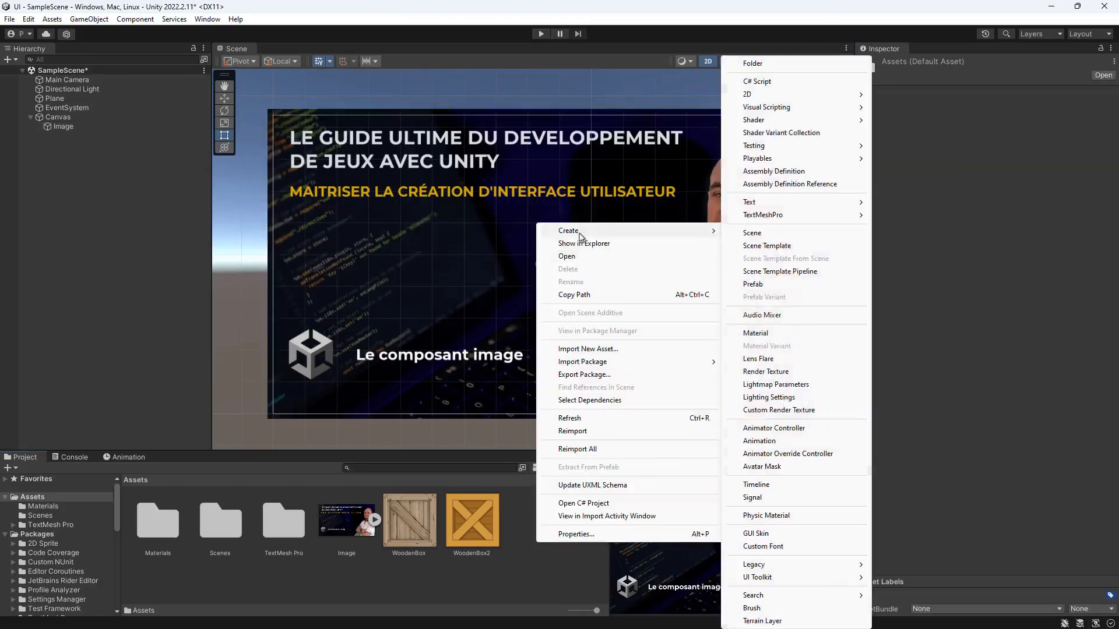
pyautogui.click(769, 332)
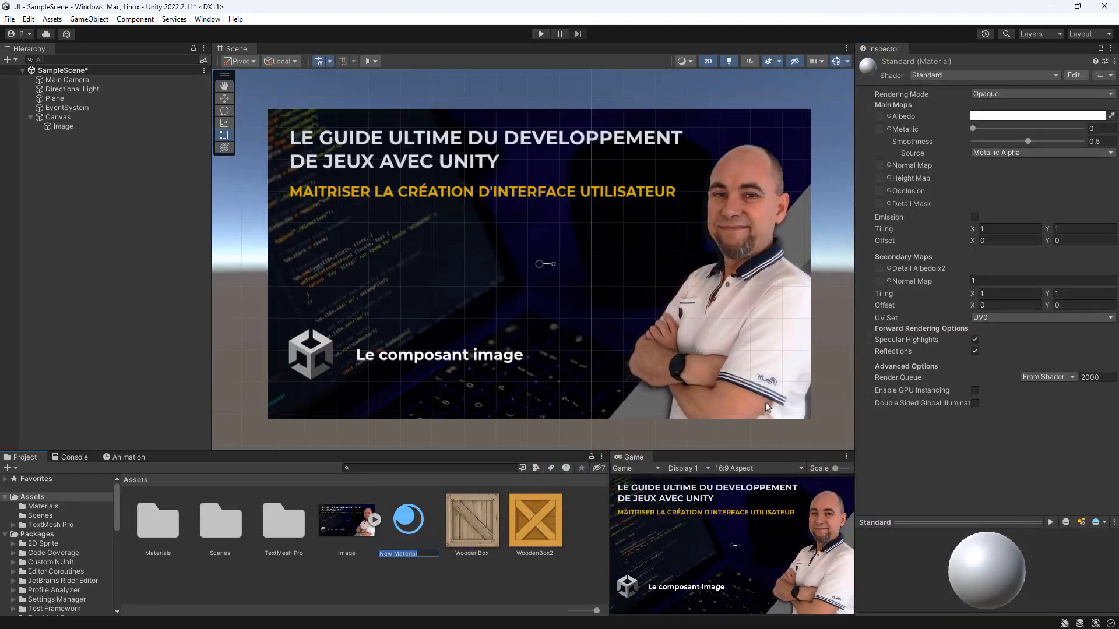
pyautogui.press('BackSpace')
pyautogui.write('Image')
pyautogui.press('Return')
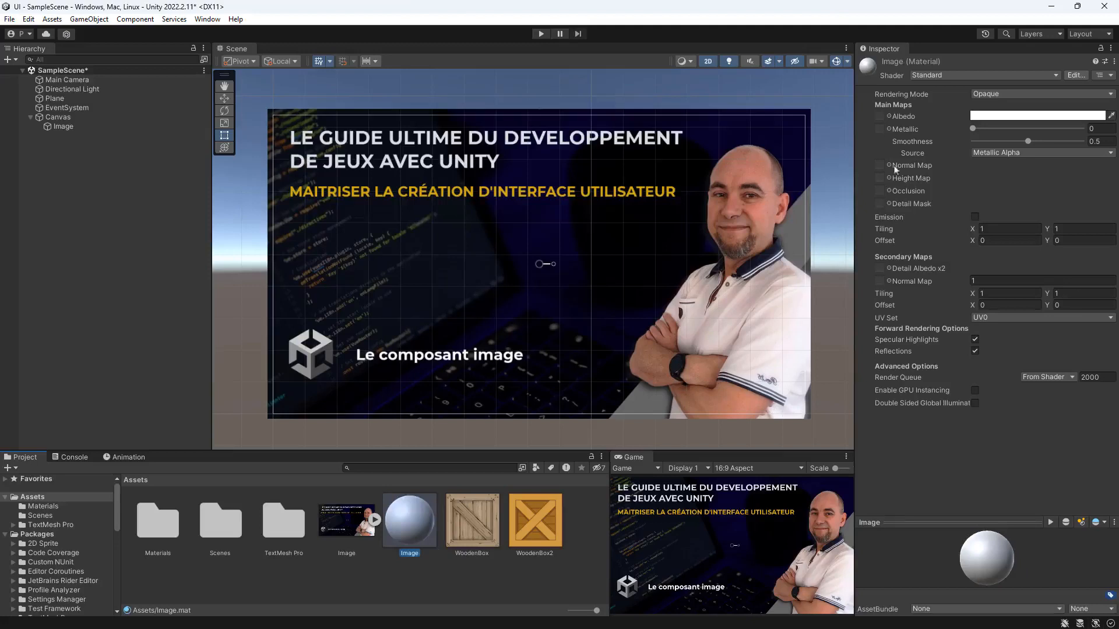
# - Give the Image material a bright yellow albedo, a Metallic value of 0.477 and a Smoothness of 0.186
pyautogui.click(1026, 116)
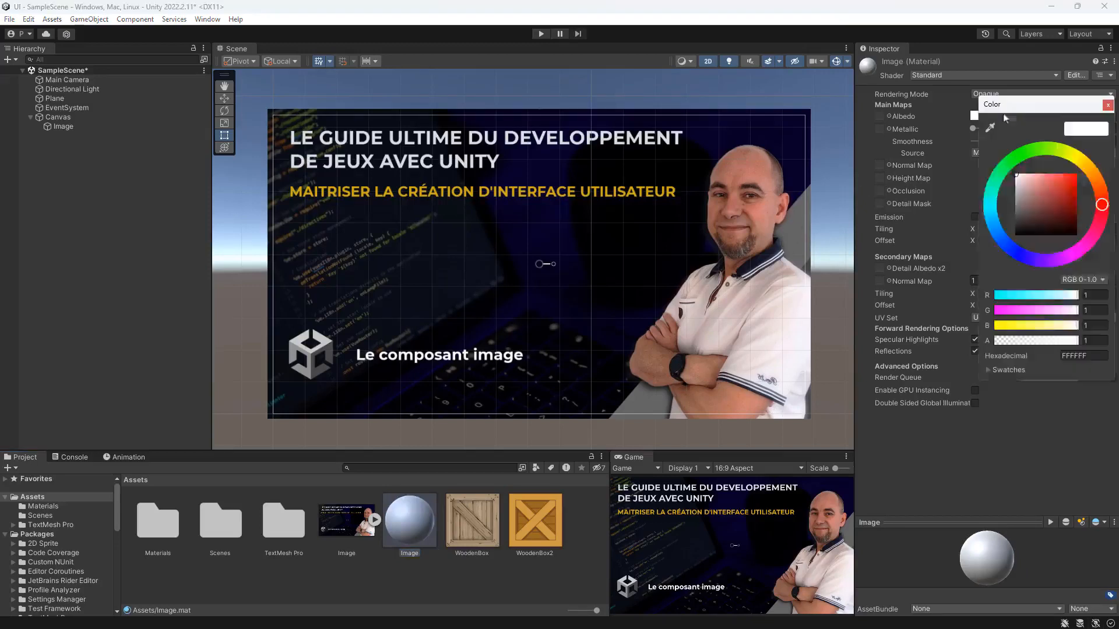
pyautogui.click(1047, 179)
pyautogui.click(1079, 162)
pyautogui.click(1076, 175)
pyautogui.click(1107, 104)
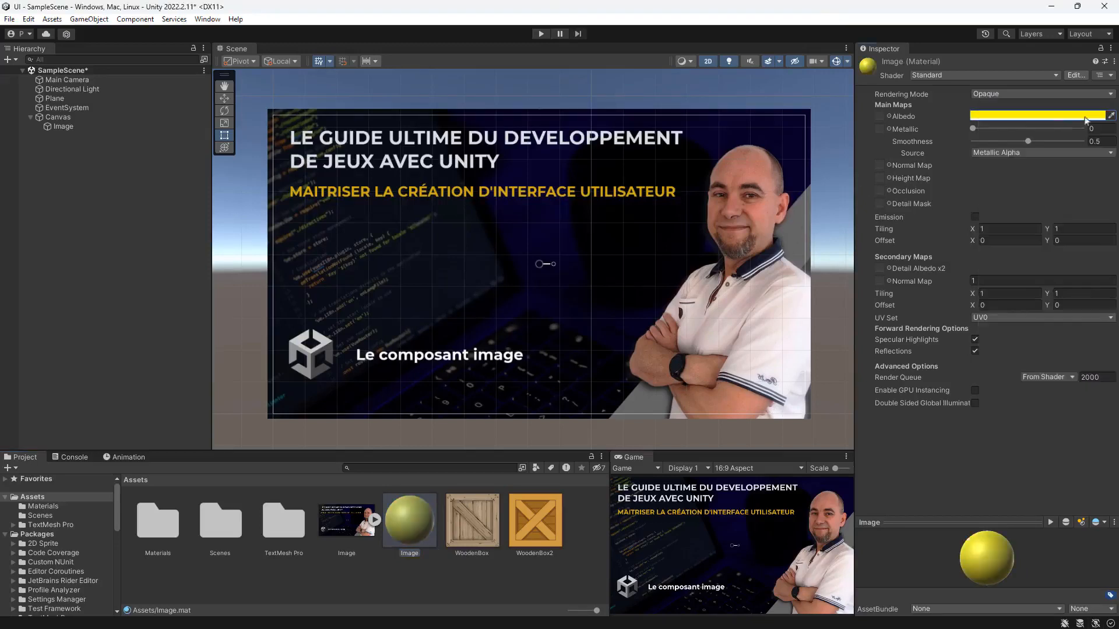
pyautogui.moveTo(984, 128)
pyautogui.mouseDown()
pyautogui.moveTo(1024, 128)
pyautogui.moveTo(993, 141)
pyautogui.mouseUp()
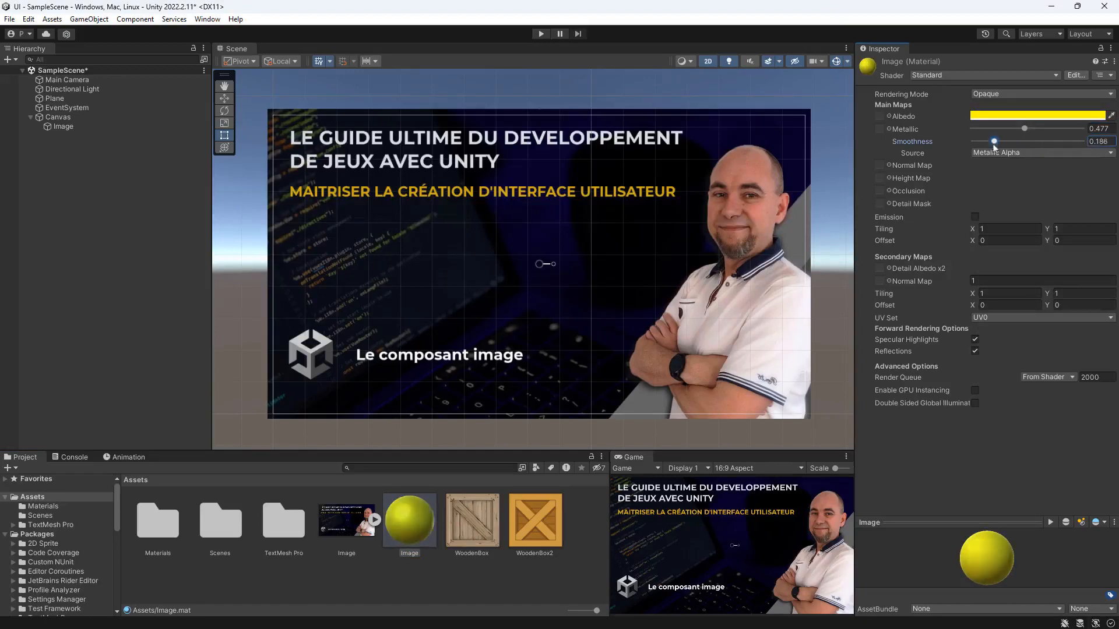
# - Assign the yellow Image material to the UI Image and clear the material assignment again
pyautogui.click(72, 129)
pyautogui.moveTo(410, 525); pyautogui.dragTo(1018, 177)
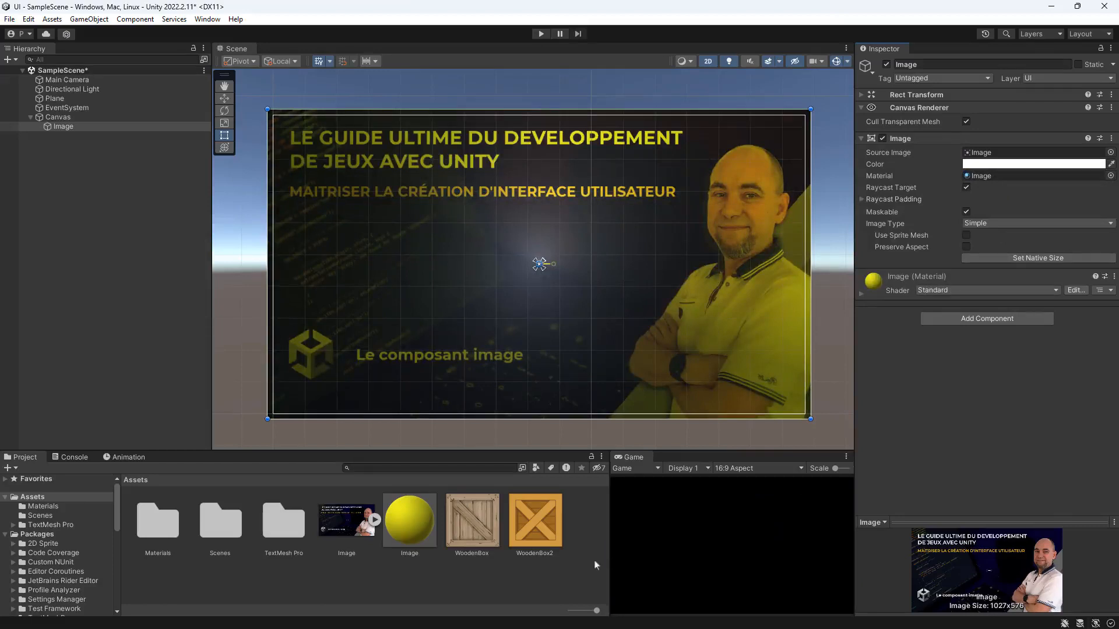
pyautogui.click(994, 176)
pyautogui.press('Delete')
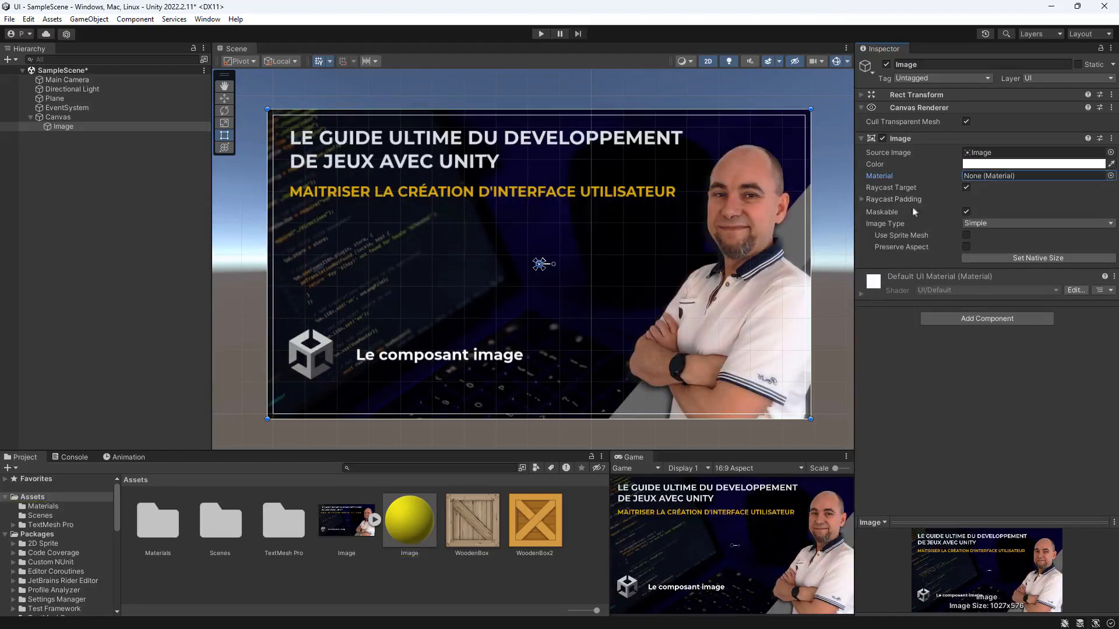
pyautogui.click(863, 200)
pyautogui.click(862, 199)
# - Add a second UI Image as a child of the Canvas
pyautogui.rightClick(59, 117)
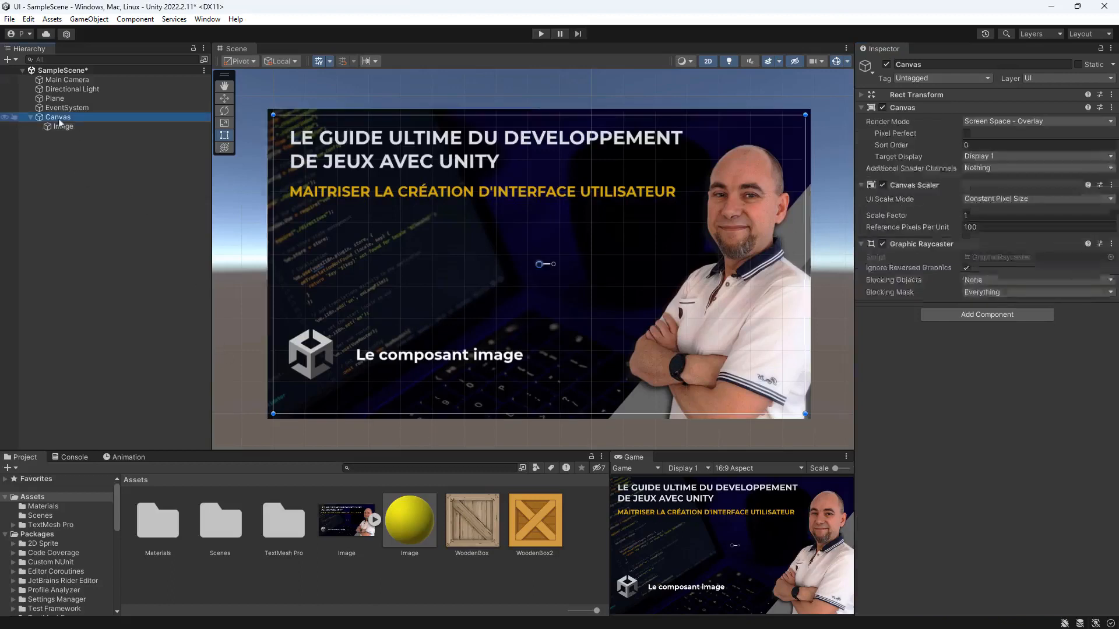
pyautogui.moveTo(93, 383)
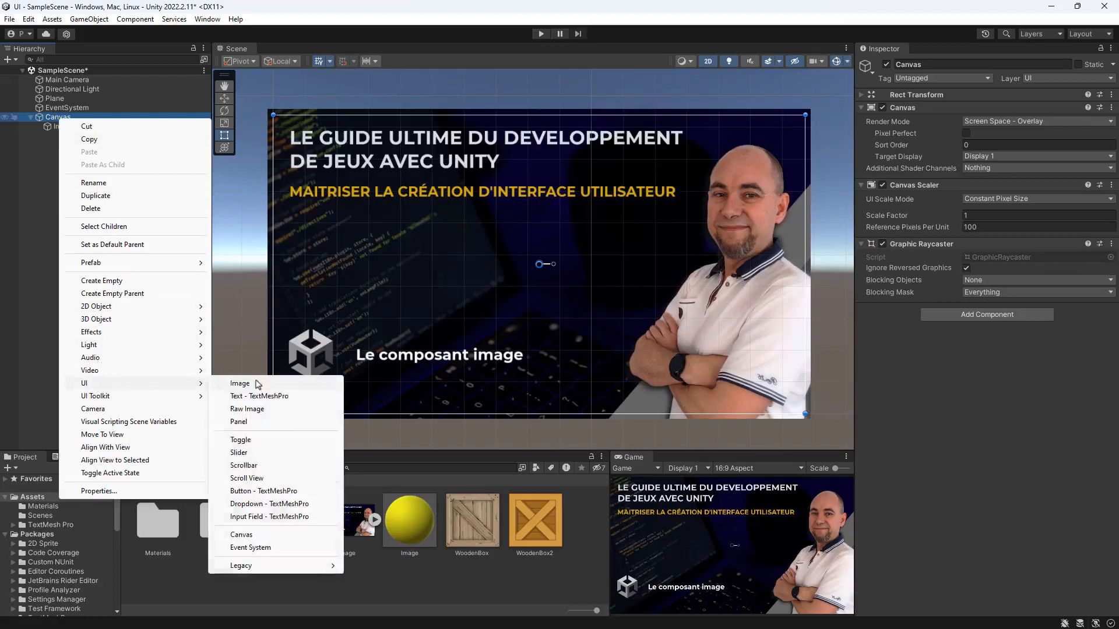
pyautogui.click(256, 384)
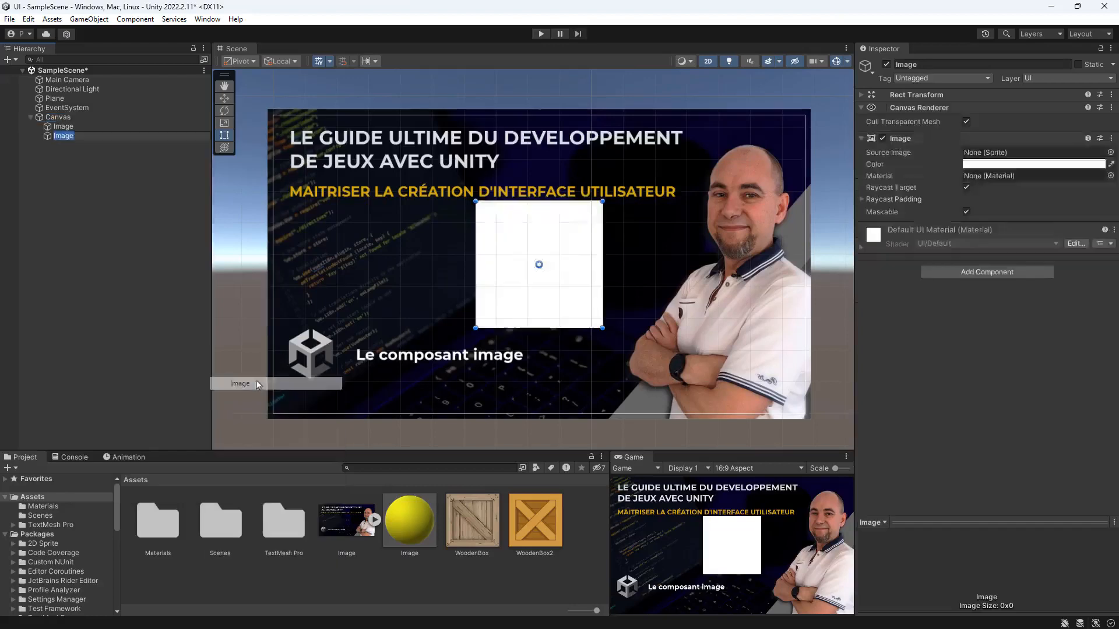
# - Change the WoodenBox texture's type to Sprite (2D and UI) and apply the import settings
pyautogui.click(471, 531)
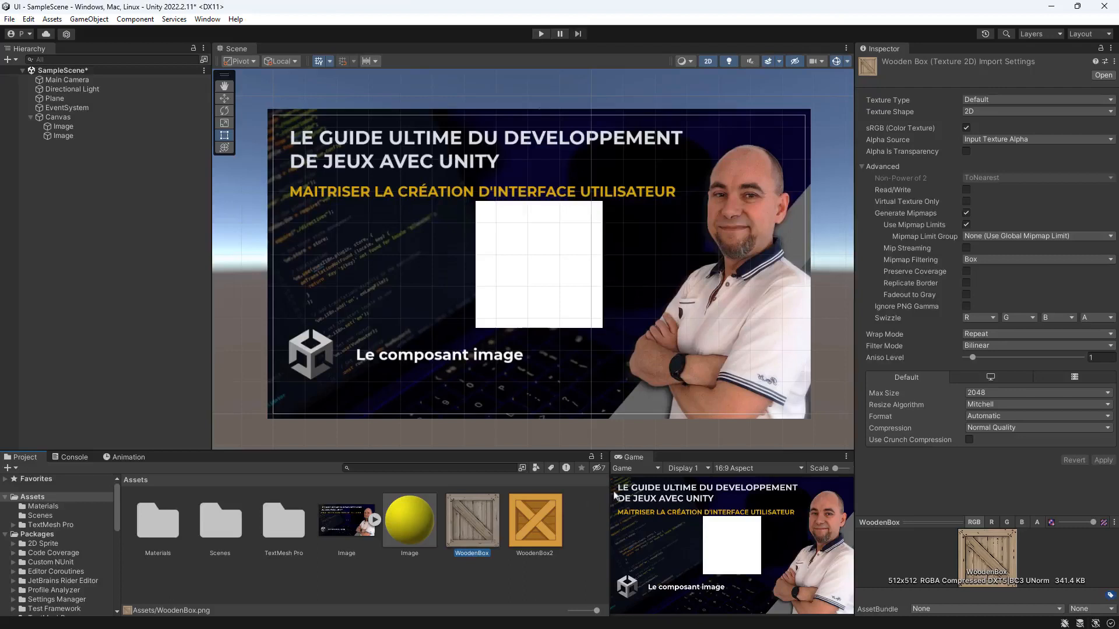
pyautogui.click(985, 100)
pyautogui.click(993, 154)
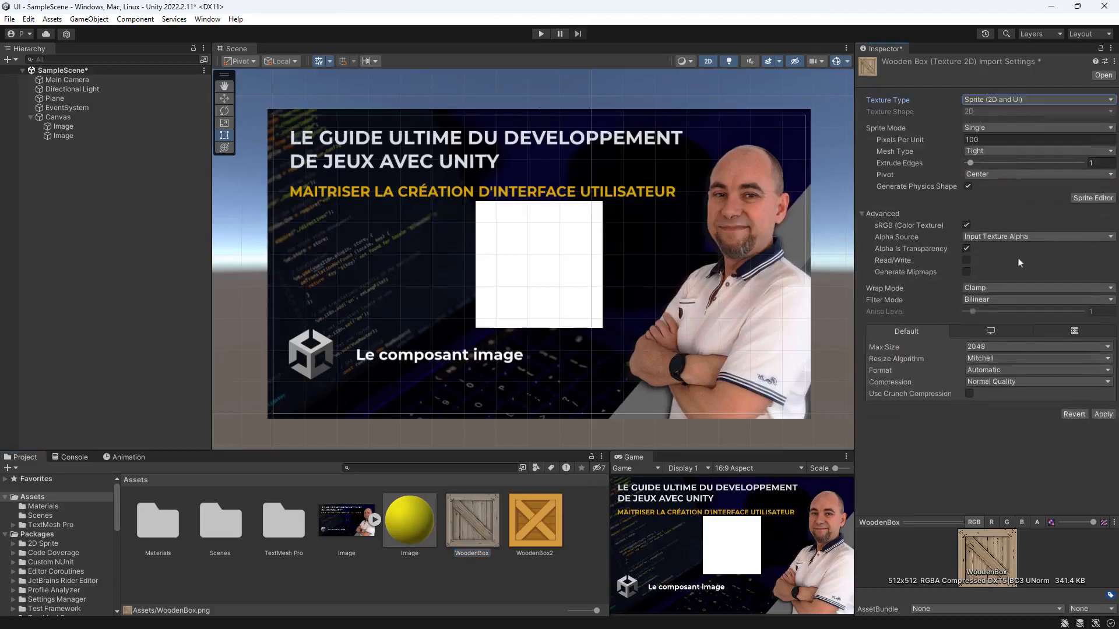
pyautogui.click(954, 139)
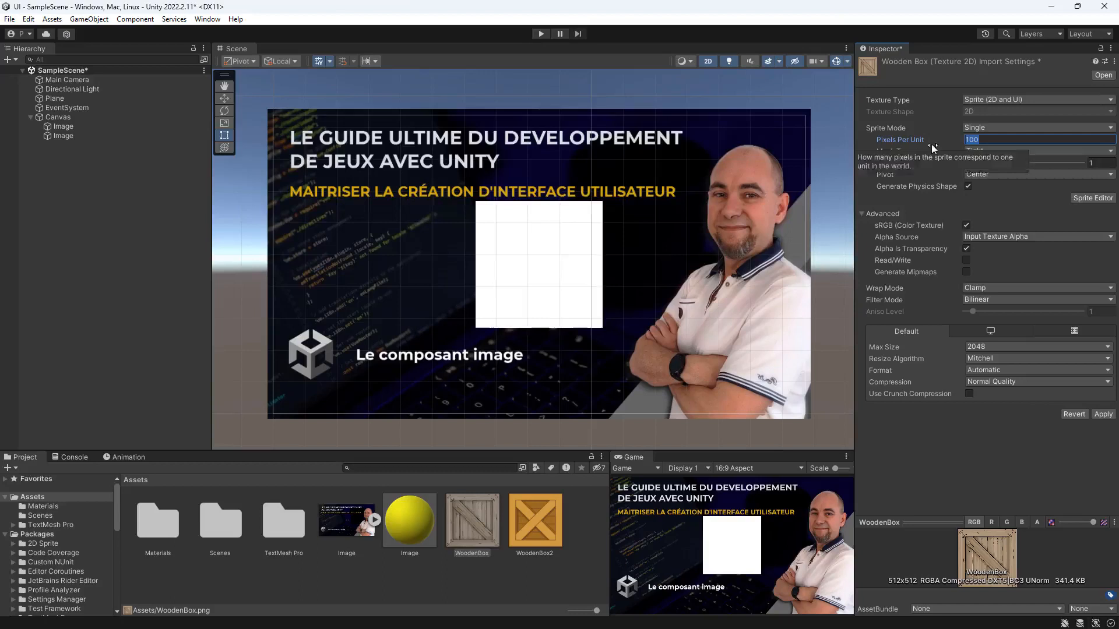
pyautogui.click(1102, 414)
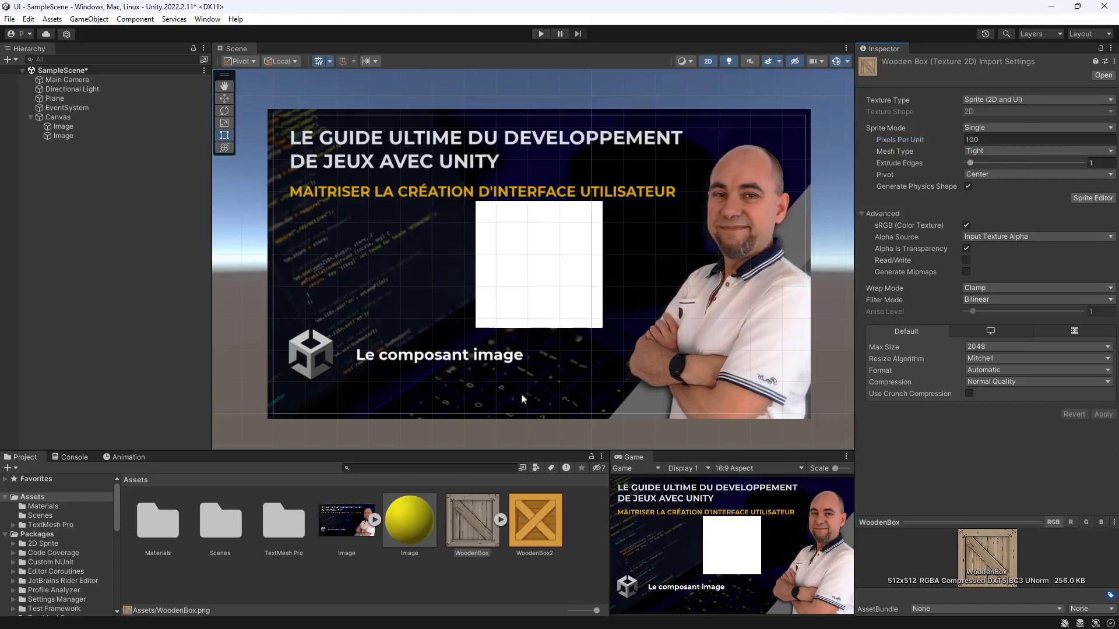
# - Rename the second UI Image to ImageBox and assign the WoodenBox sprite as its source image
pyautogui.click(61, 136)
pyautogui.rightClick(61, 136)
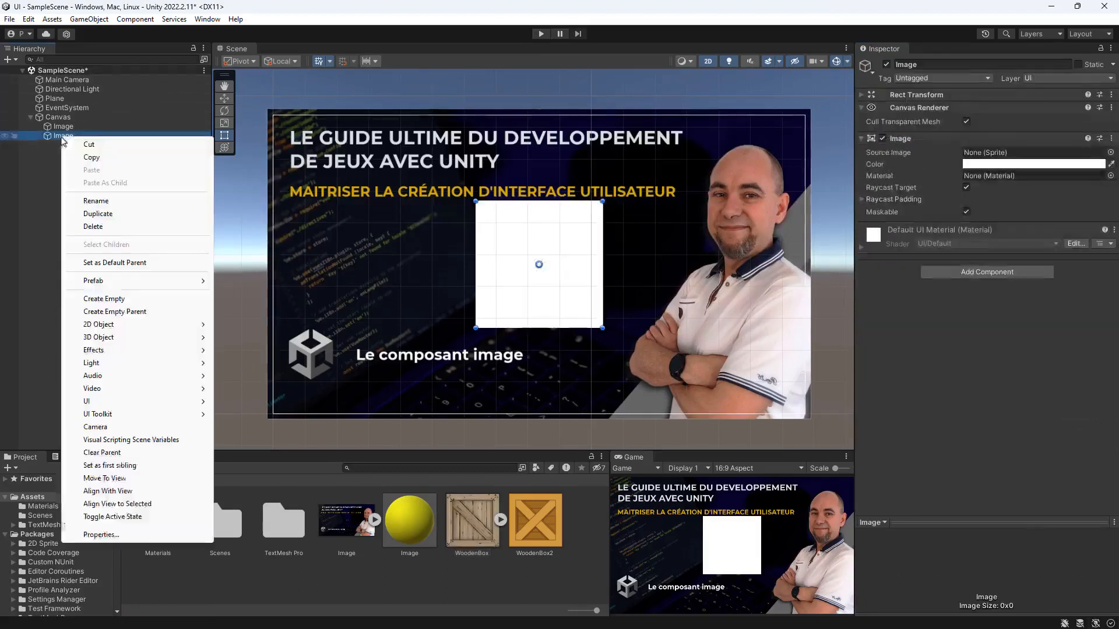
pyautogui.click(96, 200)
pyautogui.write('Box')
pyautogui.press('Return')
pyautogui.moveTo(467, 534); pyautogui.dragTo(998, 154)
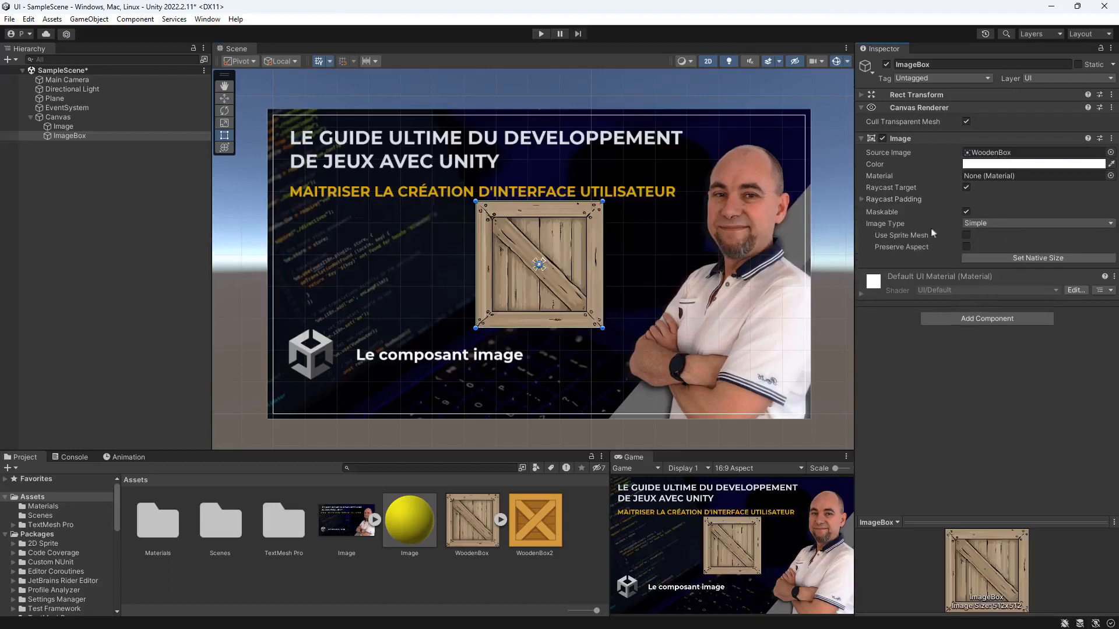
# - Set ImageBox to the native size of its sprite
pyautogui.click(1014, 260)
pyautogui.scroll(-8, 558, 243)
pyautogui.scroll(2, 542, 274)
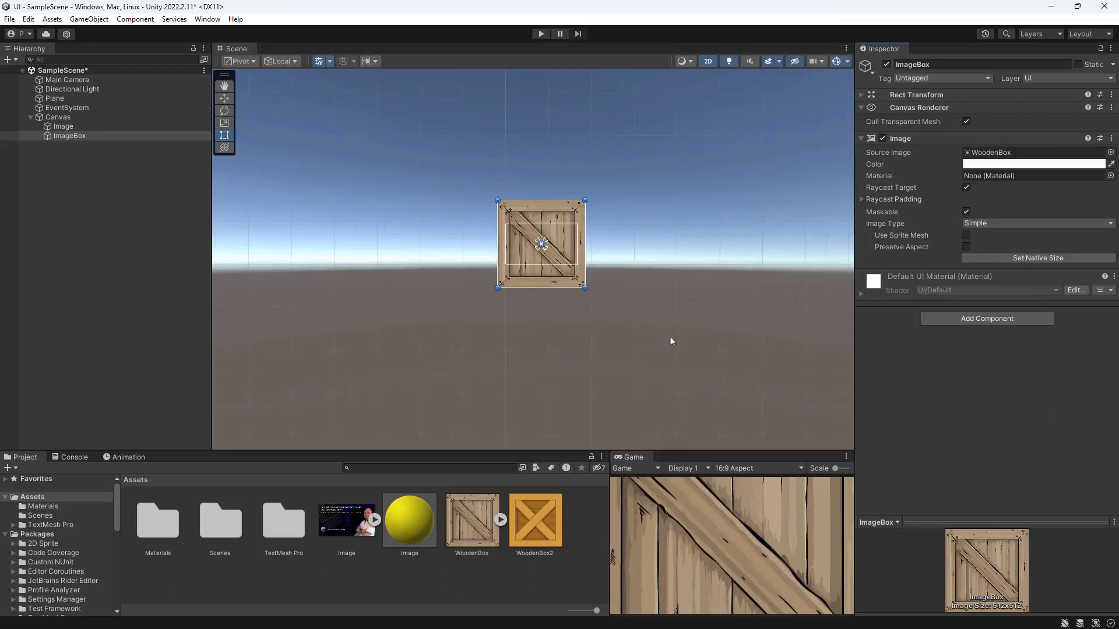
# - Set the WoodenBox sprite's Pixels Per Unit to 512 and apply the import settings
pyautogui.click(473, 514)
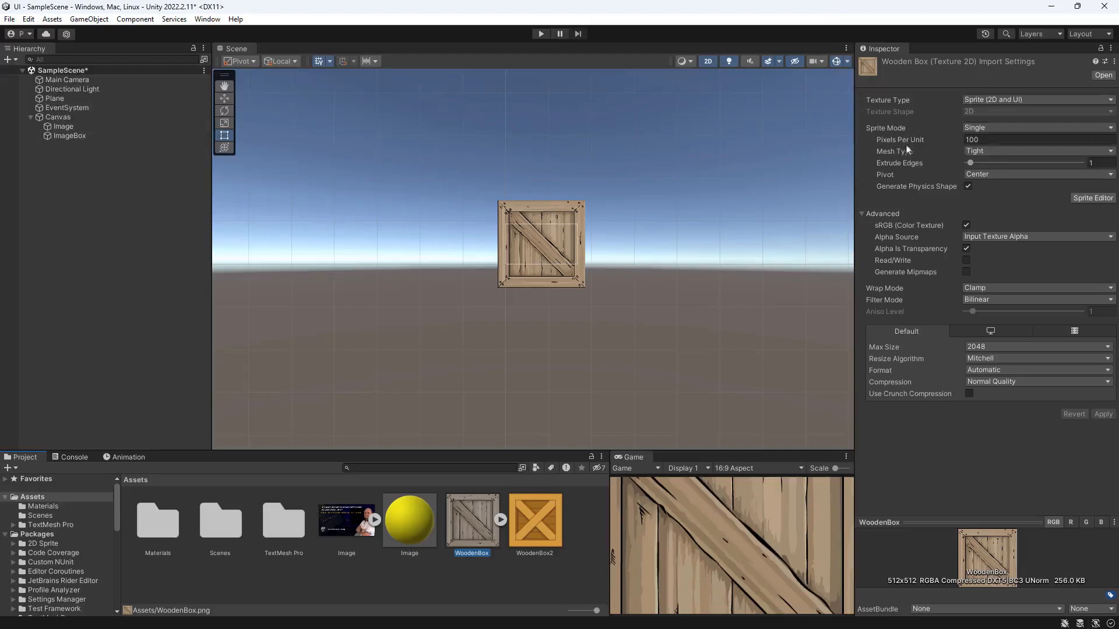
pyautogui.click(941, 140)
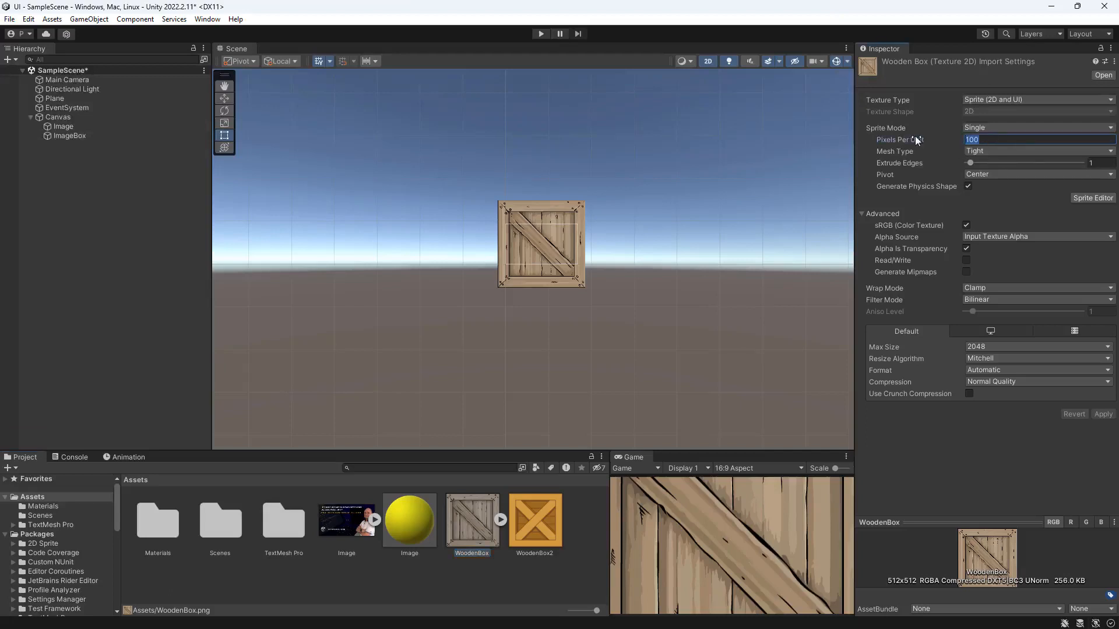
pyautogui.write('512')
pyautogui.click(1103, 415)
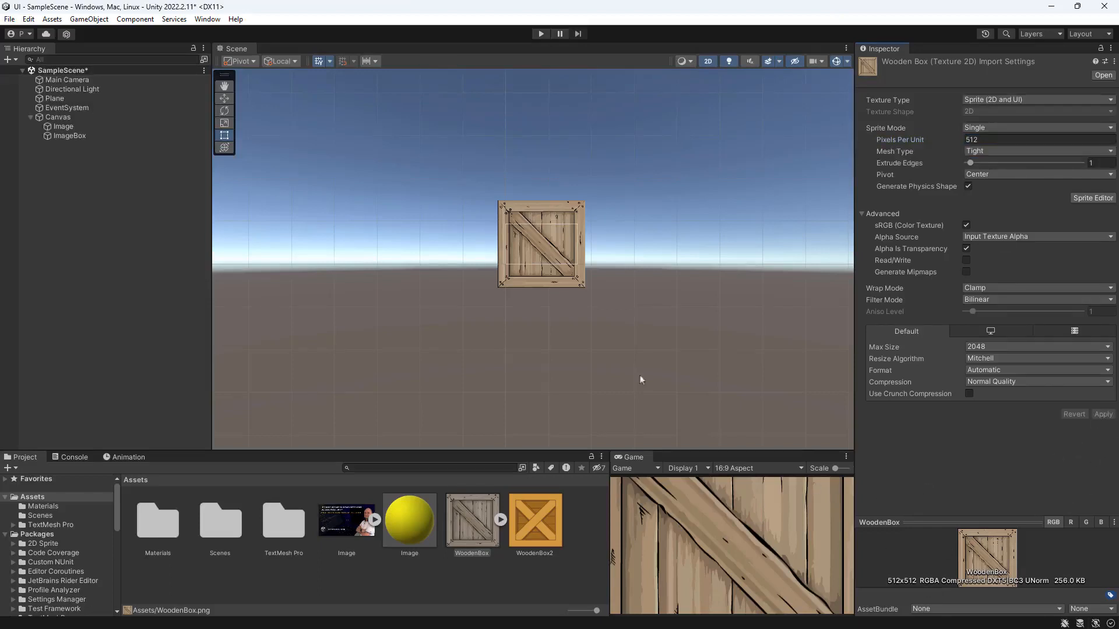
# - Clear the source image of ImageBox and delete the object from the Canvas
pyautogui.click(73, 137)
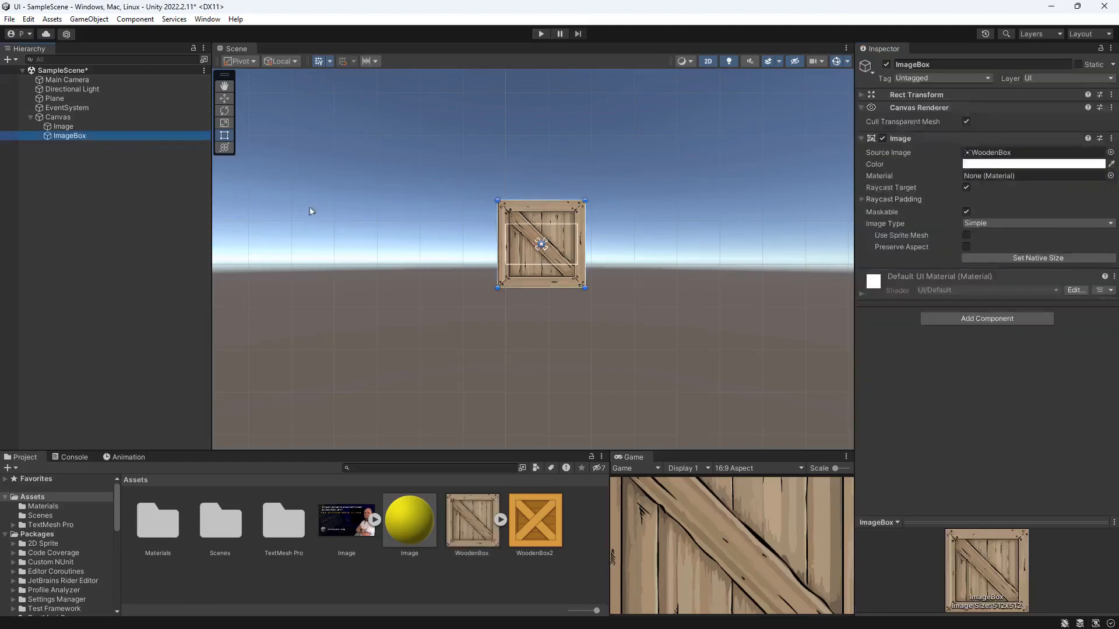
pyautogui.click(980, 154)
pyautogui.press('Delete')
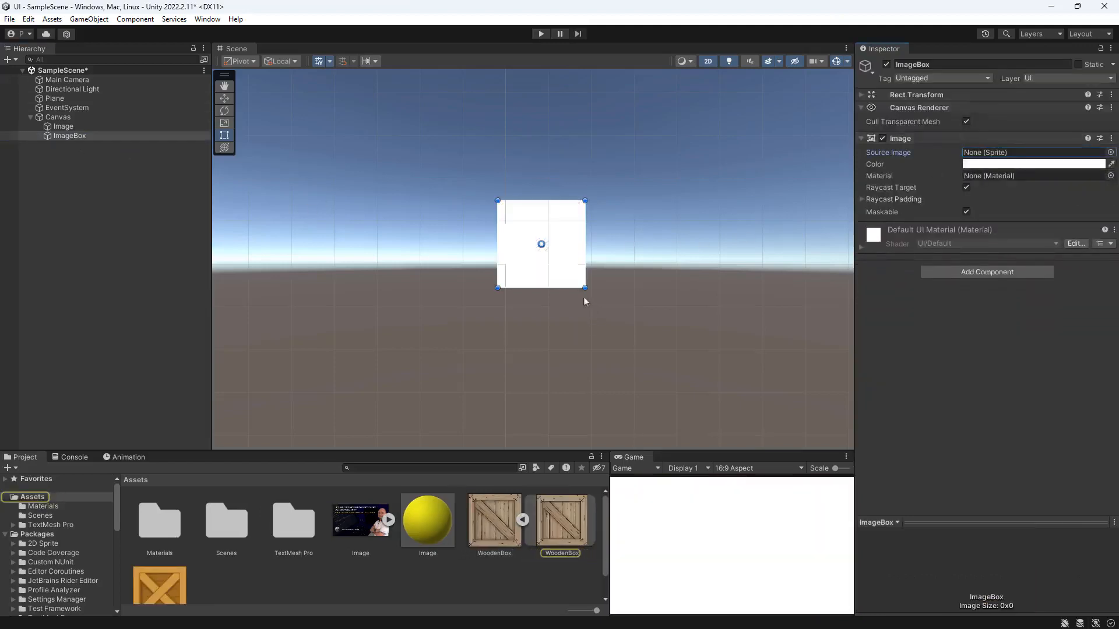
pyautogui.click(73, 136)
pyautogui.press('Delete')
# - Add a new UI Image under the Canvas and name it ImageBox
pyautogui.click(58, 117)
pyautogui.rightClick(60, 118)
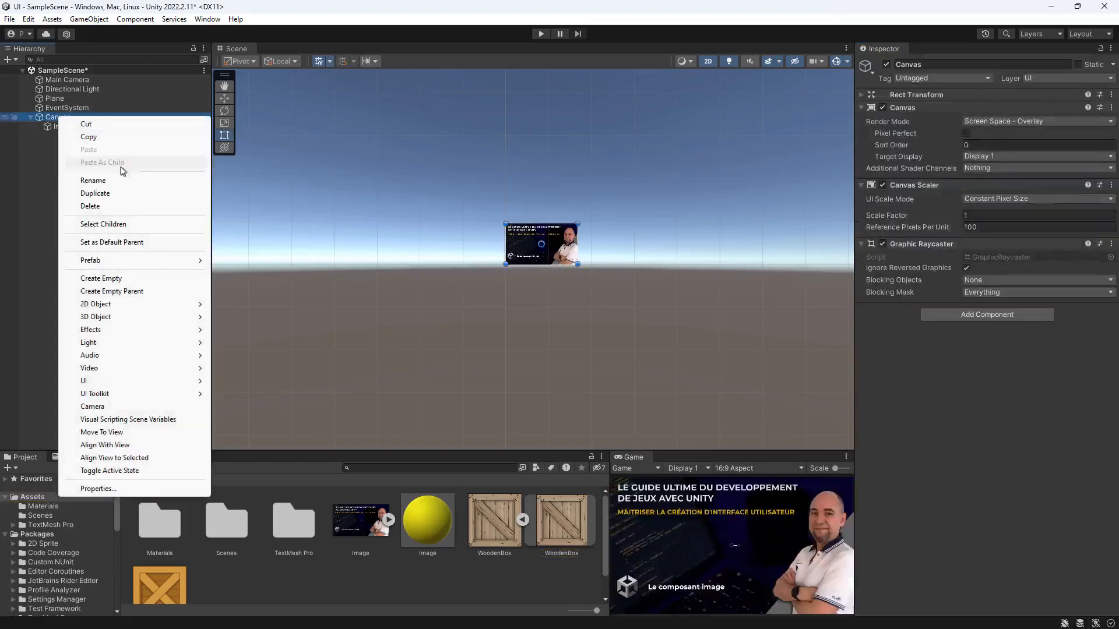
pyautogui.moveTo(186, 381)
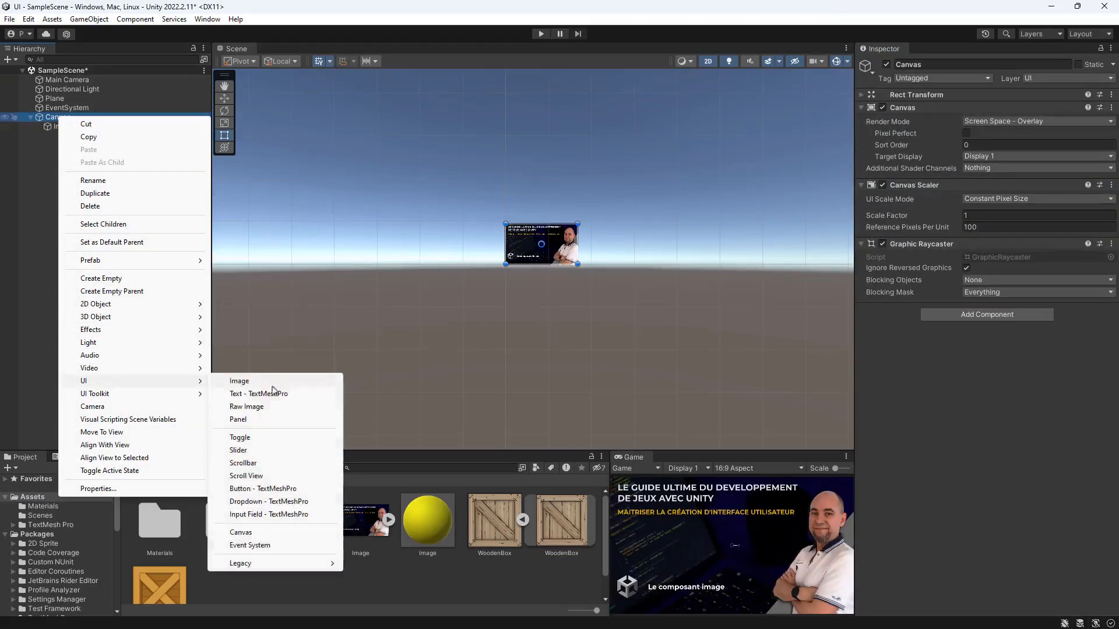
pyautogui.click(257, 381)
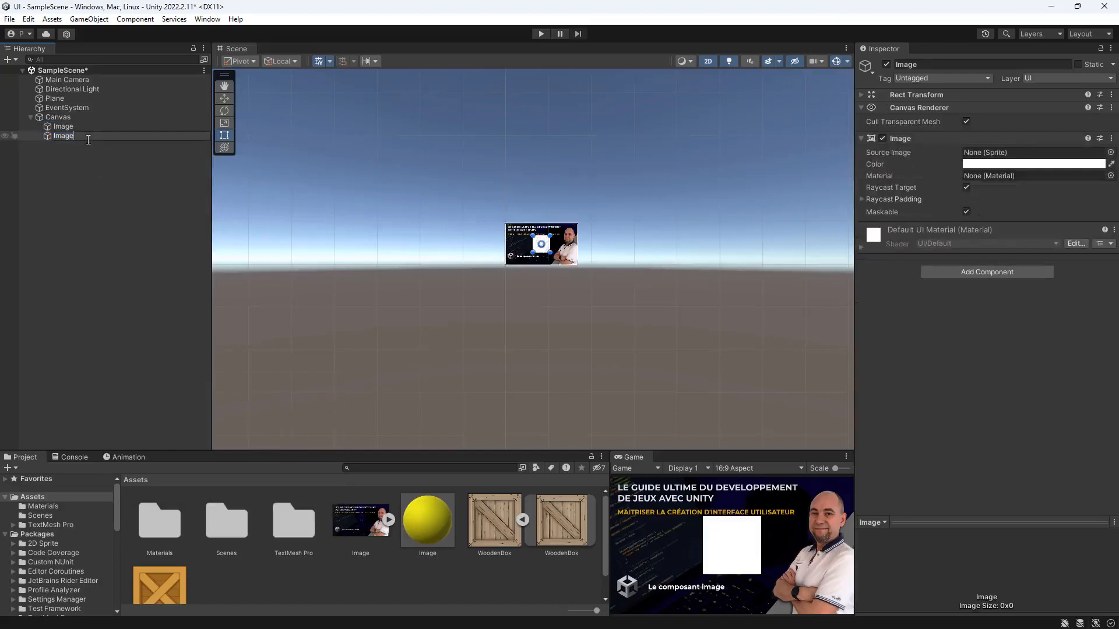
pyautogui.write('ImageBox')
pyautogui.press('Return')
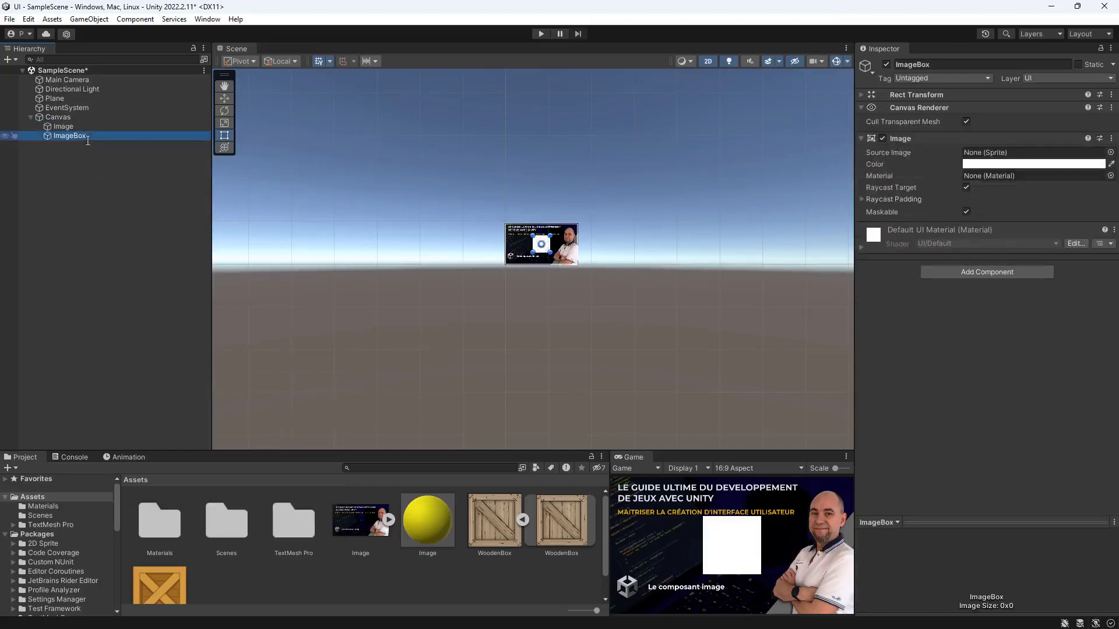
# - Assign the WoodenBox sprite as the source image of the new ImageBox
pyautogui.scroll(5, 536, 285)
pyautogui.moveTo(587, 377); pyautogui.dragTo(587, 375, button='middle')
pyautogui.moveTo(492, 527); pyautogui.dragTo(1010, 155)
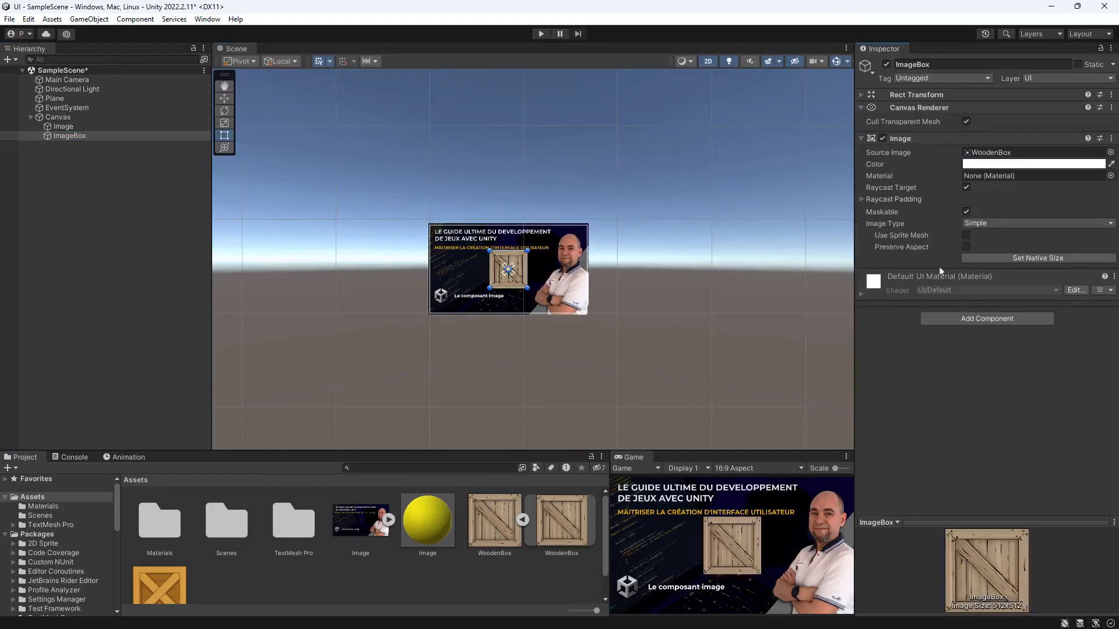
# - Set ImageBox to its native size and inspect the crate closely in the Scene view
pyautogui.click(1016, 258)
pyautogui.scroll(3, 647, 316)
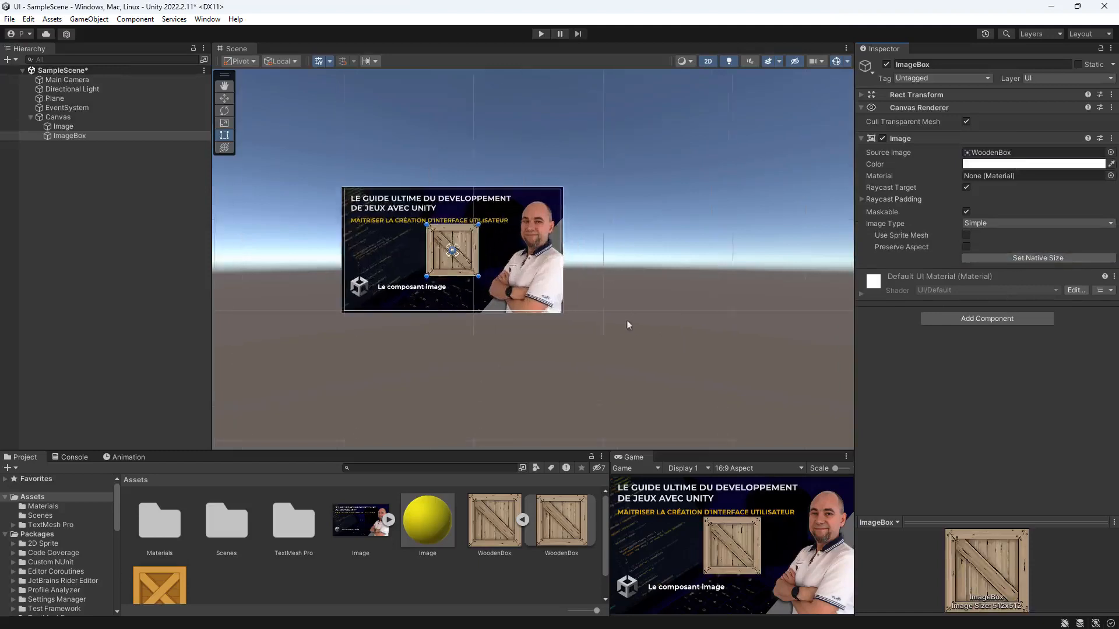
pyautogui.moveTo(613, 317); pyautogui.dragTo(722, 332, button='middle')
pyautogui.scroll(2, 703, 318)
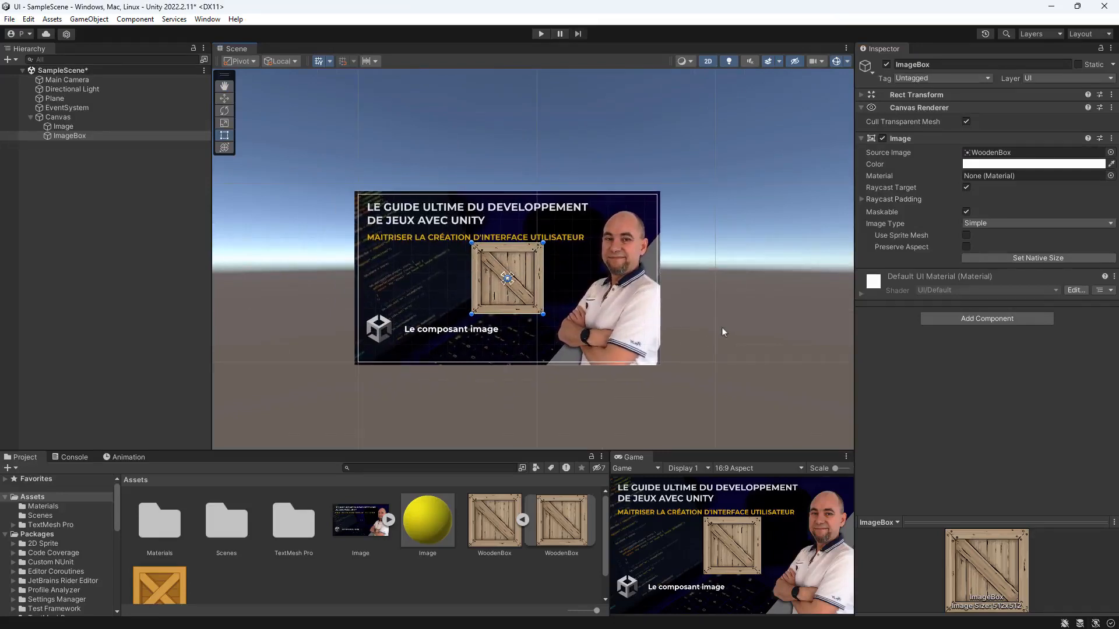
pyautogui.scroll(3, 720, 290)
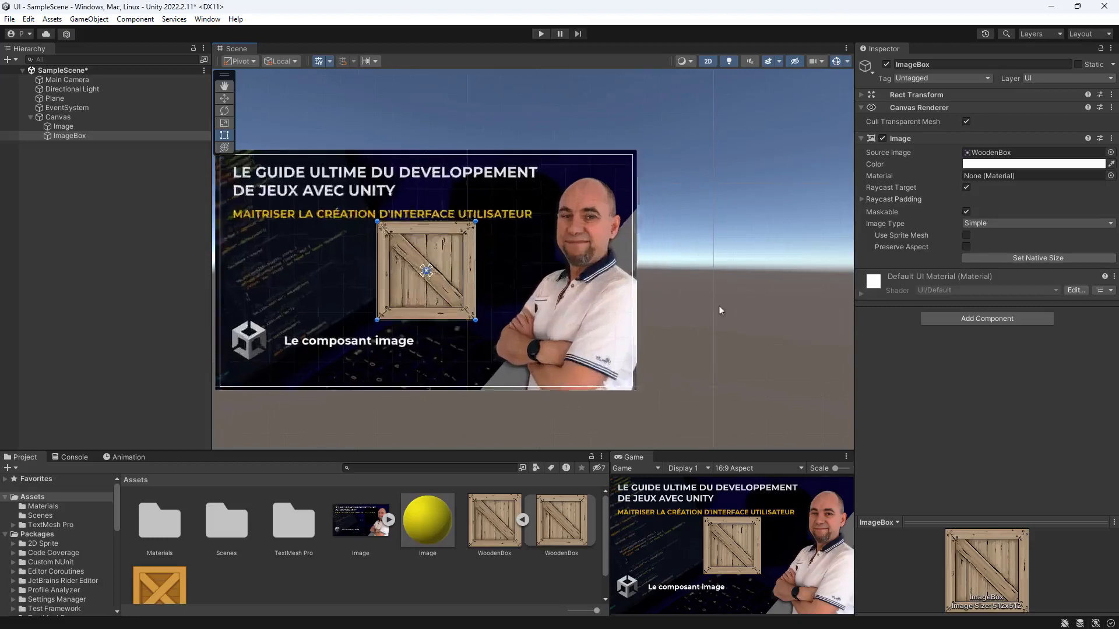
pyautogui.moveTo(594, 277); pyautogui.dragTo(732, 297, button='middle')
pyautogui.scroll(1, 674, 331)
pyautogui.scroll(1, 674, 332)
pyautogui.moveTo(675, 332); pyautogui.dragTo(723, 331, button='middle')
pyautogui.scroll(1, 682, 334)
pyautogui.scroll(1, 676, 328)
pyautogui.scroll(1, 670, 325)
pyautogui.scroll(1, 671, 322)
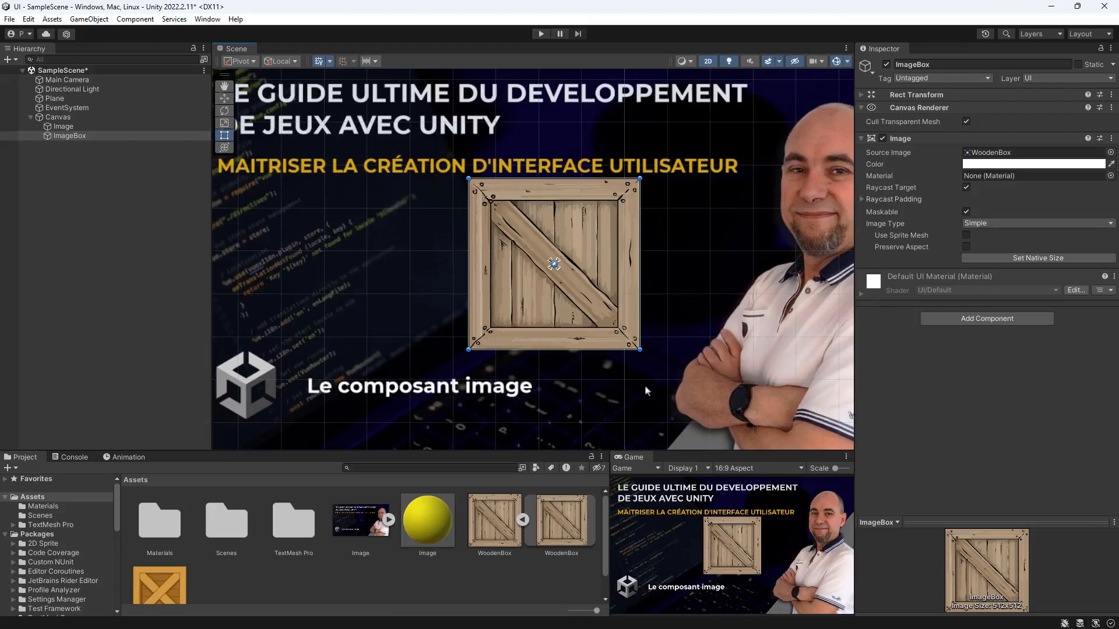
# - Resize ImageBox freehand and reposition it over the background, between the yellow subtitle and the "Le composant image" text
pyautogui.moveTo(638, 352); pyautogui.dragTo(683, 404)
pyautogui.moveTo(545, 291); pyautogui.dragTo(458, 278)
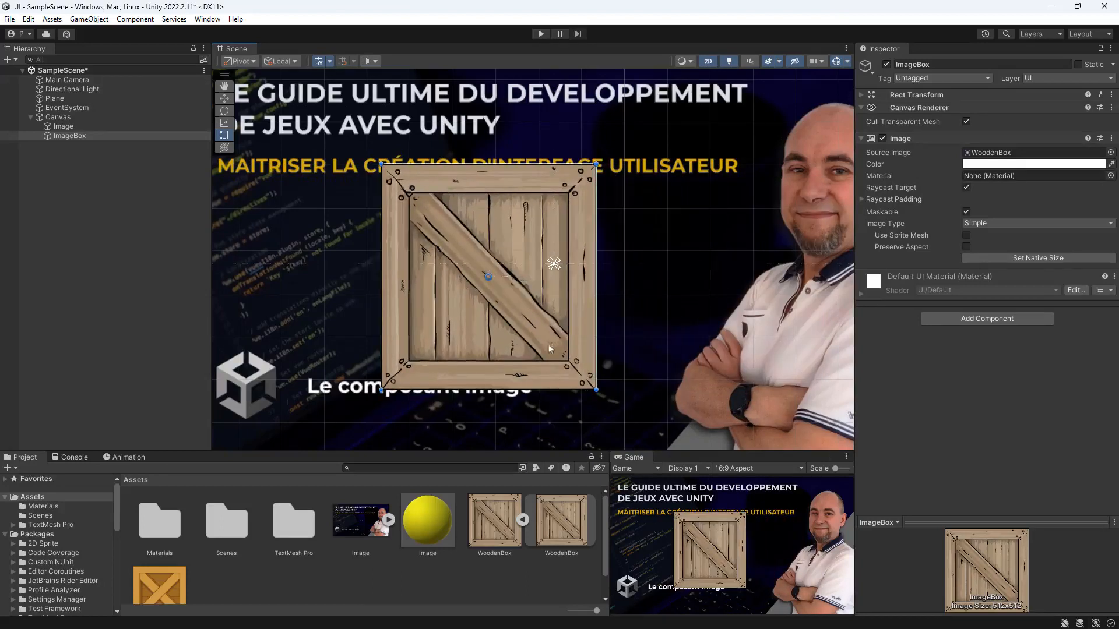
pyautogui.moveTo(596, 390); pyautogui.dragTo(544, 323)
pyautogui.moveTo(468, 242); pyautogui.dragTo(528, 273)
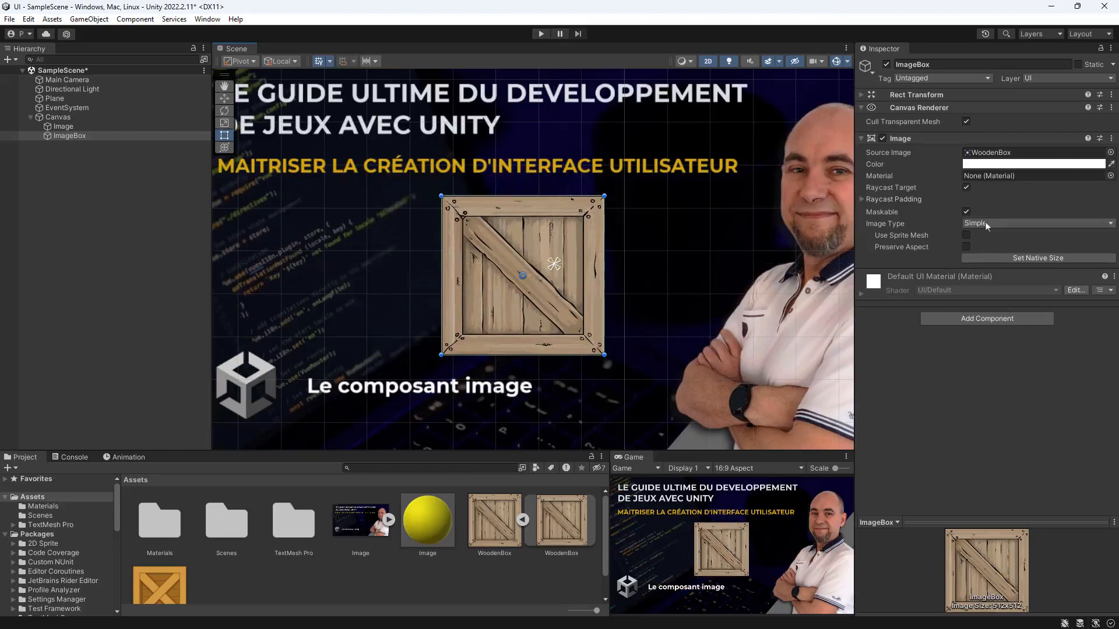
# - Test Preserve Aspect on ImageBox by enabling it and widening the frame, and disable it again with a smaller frame
pyautogui.click(967, 247)
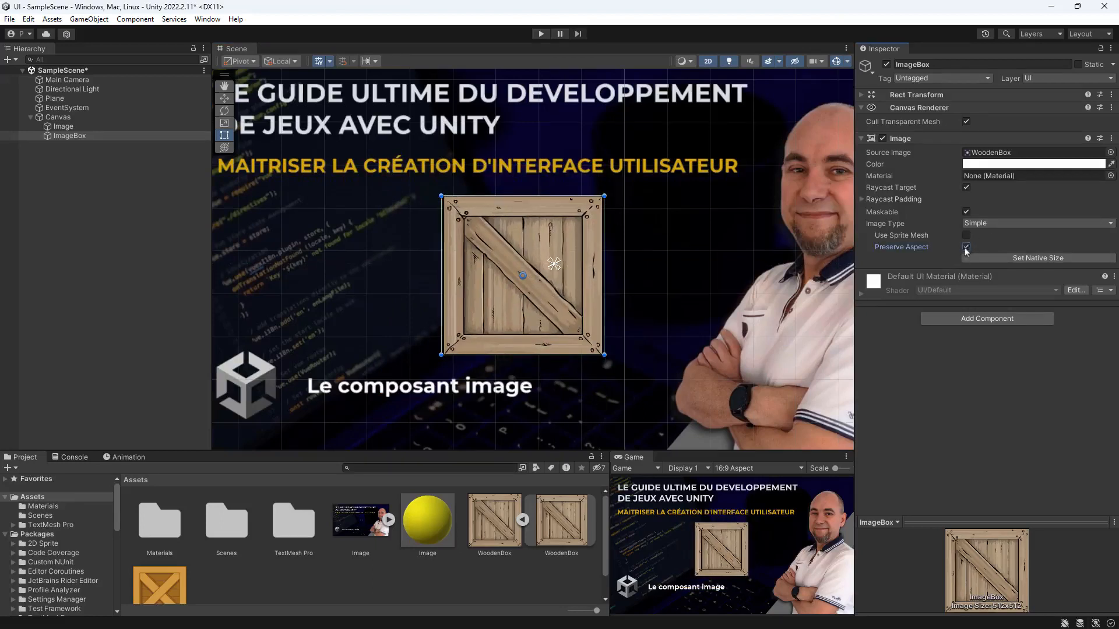
pyautogui.moveTo(605, 354); pyautogui.dragTo(681, 382)
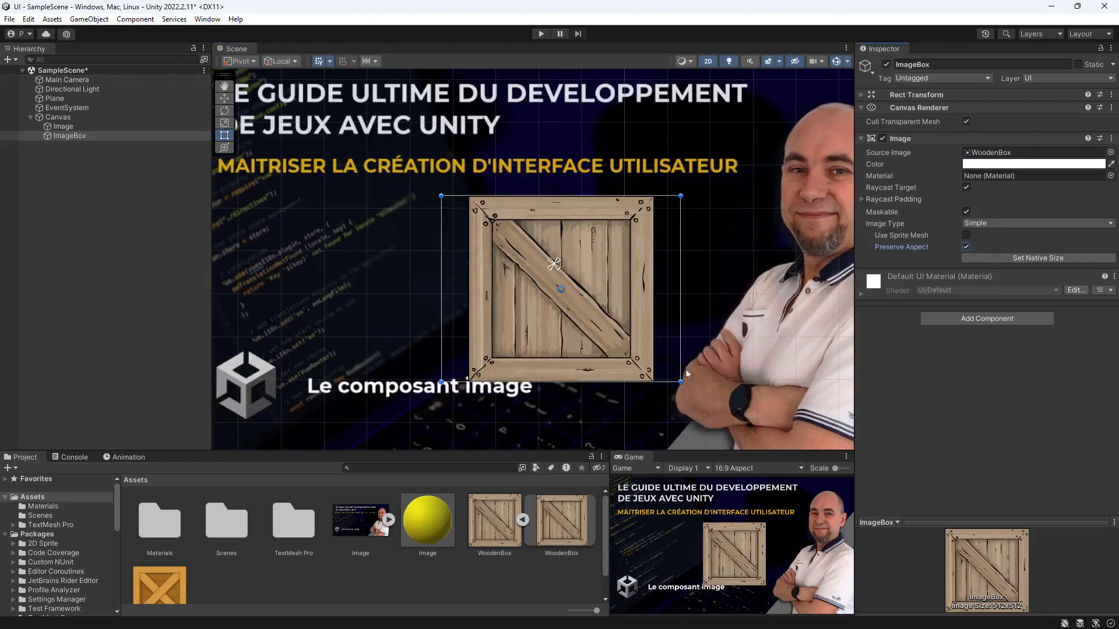
pyautogui.click(966, 247)
pyautogui.moveTo(681, 381); pyautogui.dragTo(621, 354)
# - Set ImageBox's Image Type to Sliced and enlarge its frame slightly to test the mode
pyautogui.click(991, 223)
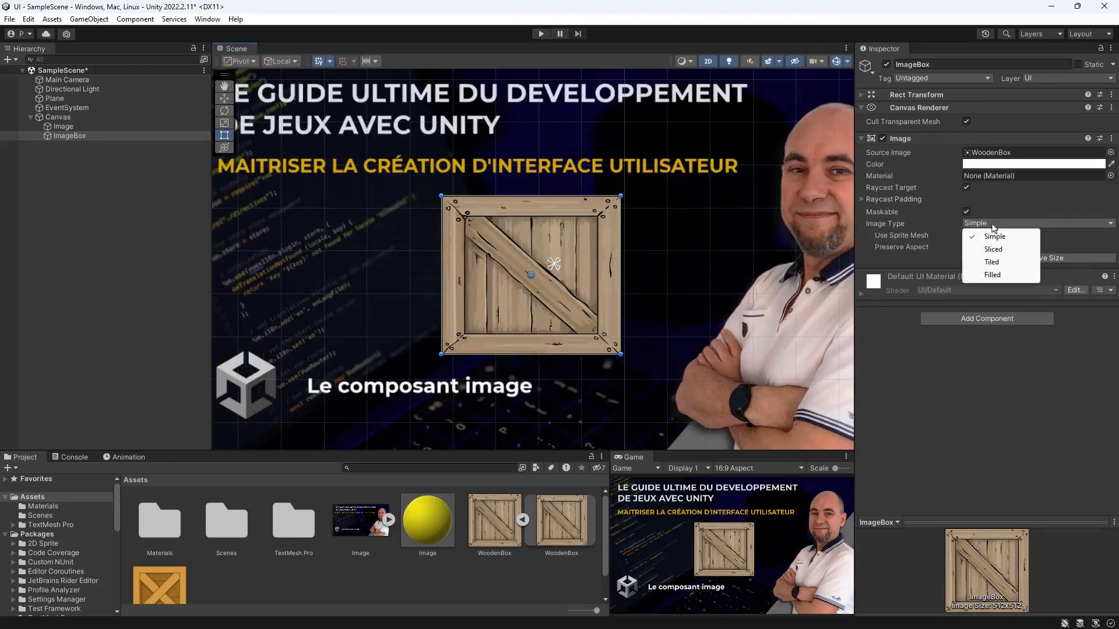
pyautogui.click(993, 249)
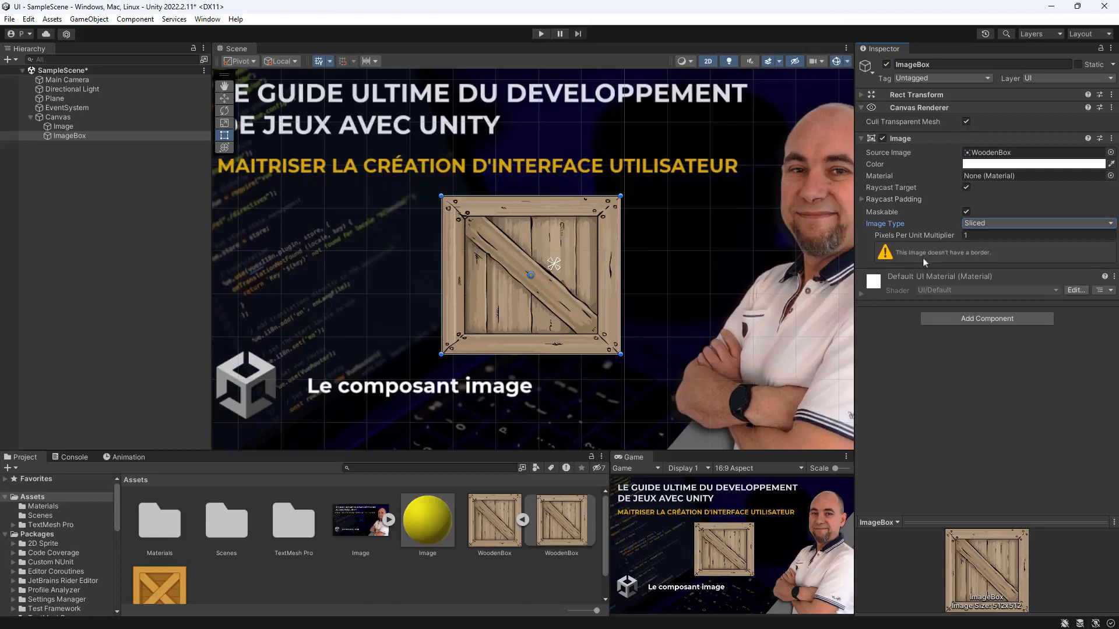
pyautogui.moveTo(620, 353)
pyautogui.mouseDown()
pyautogui.moveTo(778, 393)
pyautogui.moveTo(664, 317)
pyautogui.moveTo(627, 360)
pyautogui.mouseUp()
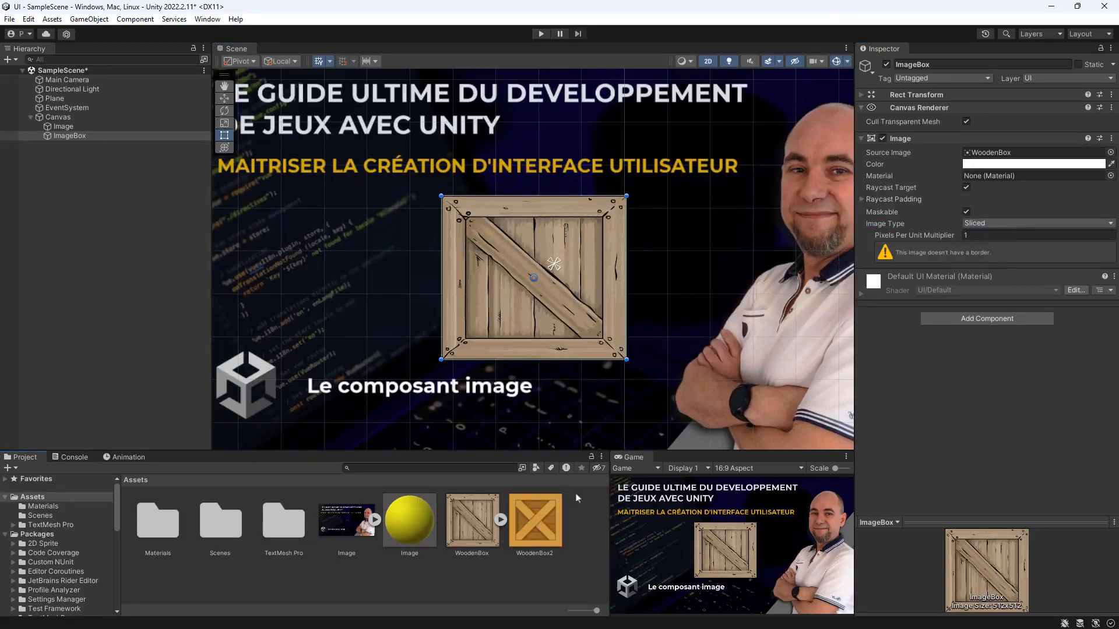
# - Set the WoodenBox texture's Mesh Type to Full Rect, apply the import settings and return to ImageBox
pyautogui.click(474, 532)
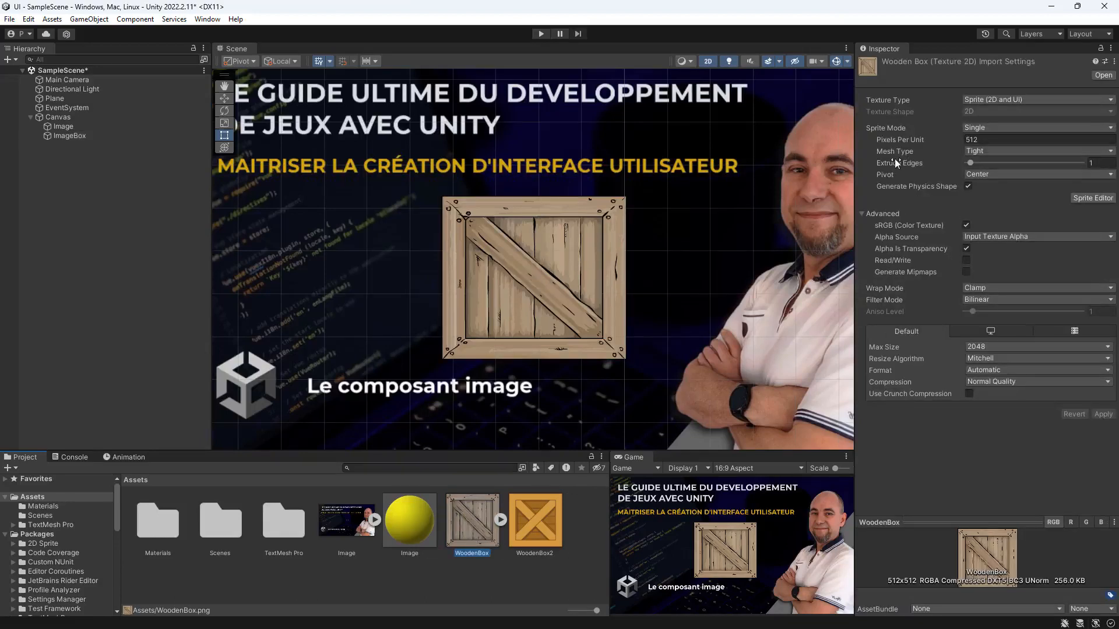
pyautogui.click(991, 150)
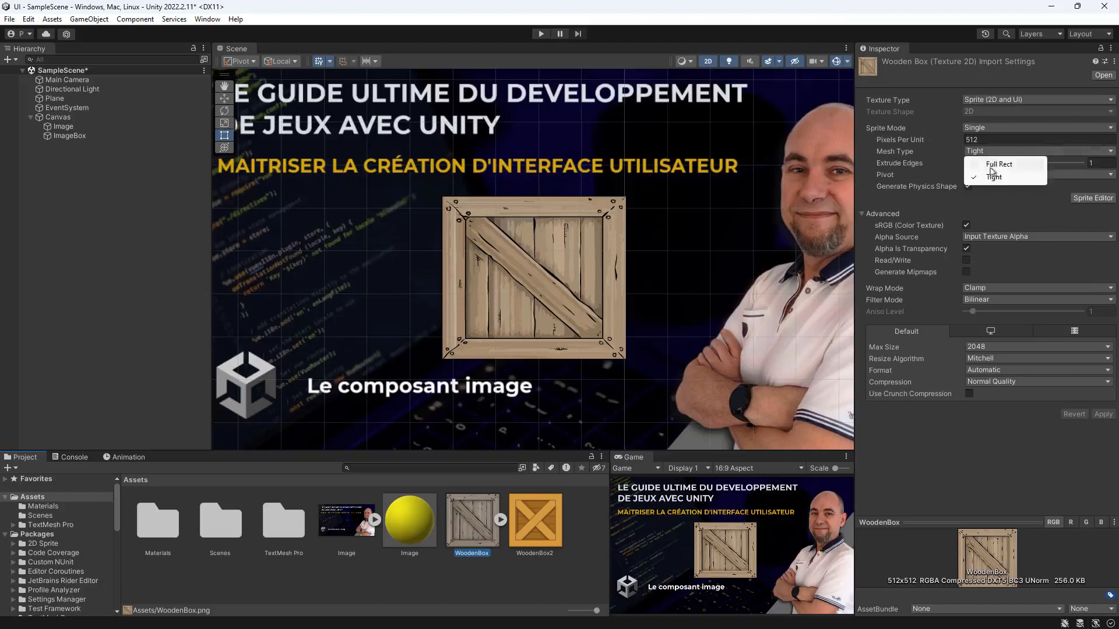
pyautogui.click(990, 168)
pyautogui.click(1109, 415)
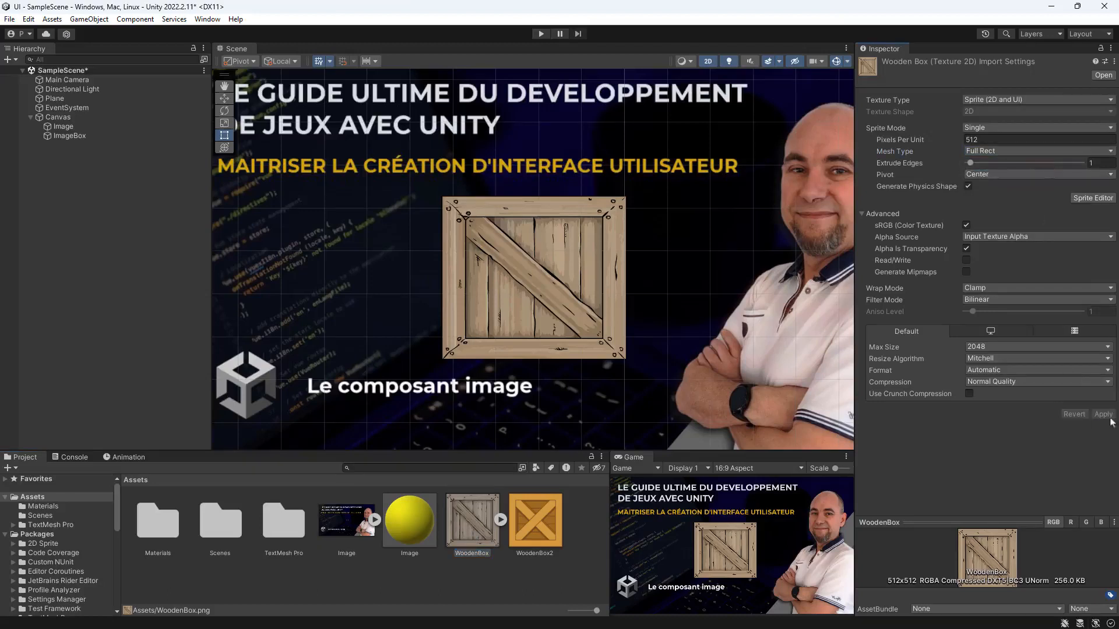
pyautogui.click(92, 138)
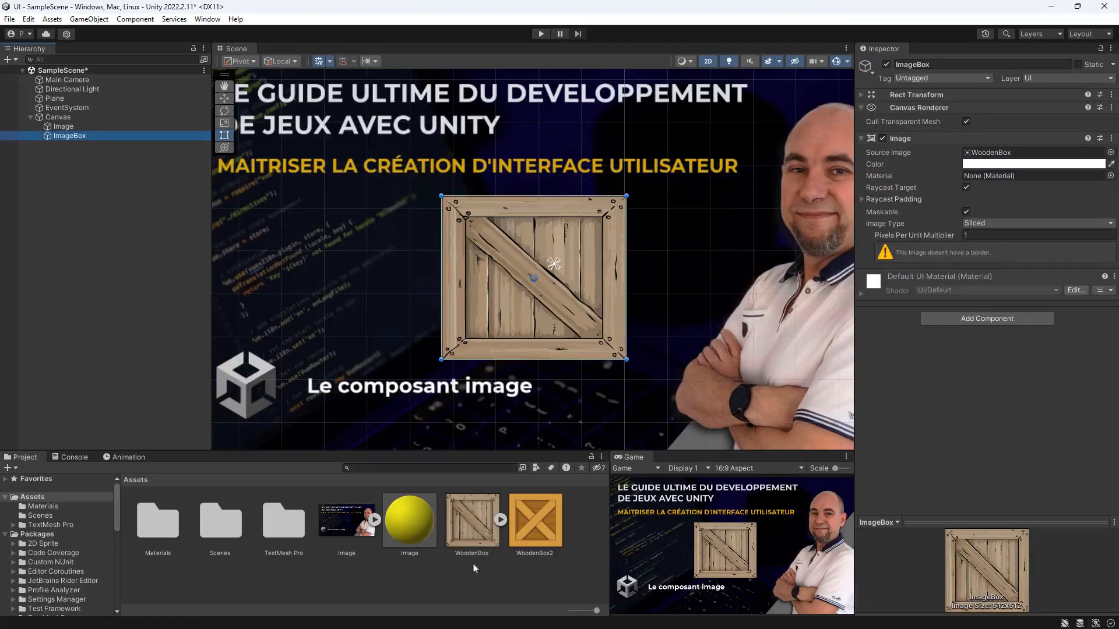
# - Check the 2D Sprite package's installation in the Package Manager's Unity Registry list
pyautogui.click(468, 519)
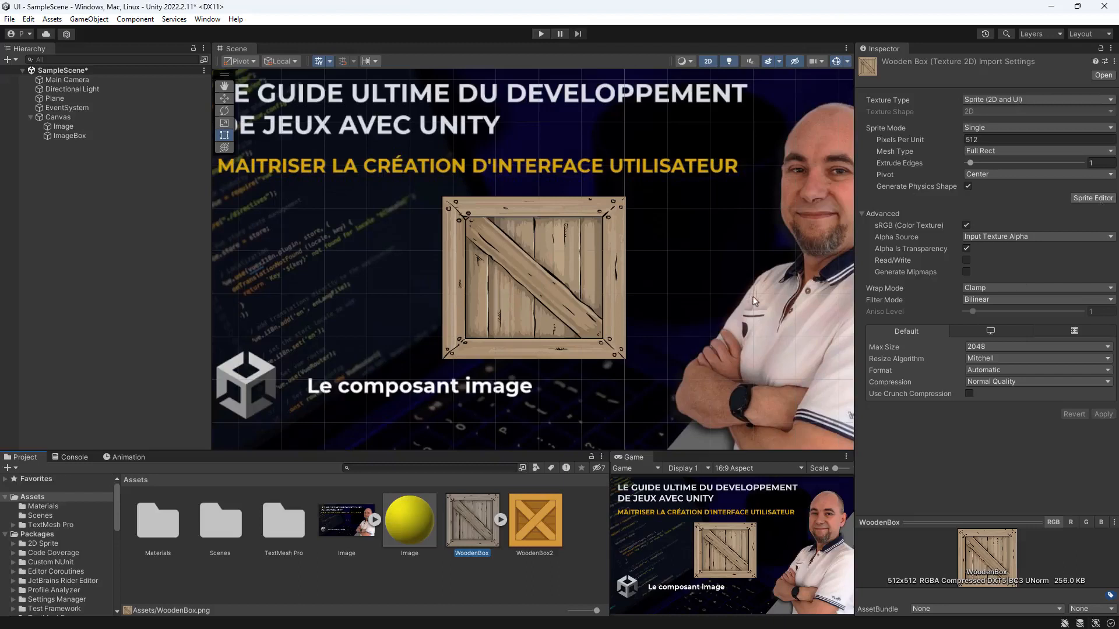
pyautogui.click(213, 21)
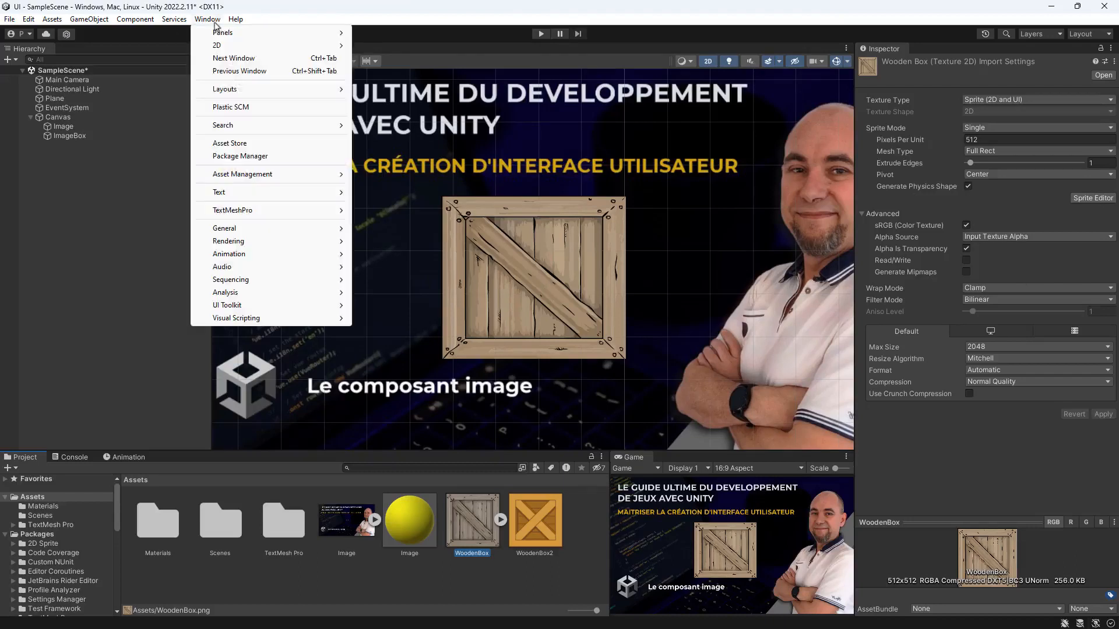
pyautogui.click(240, 156)
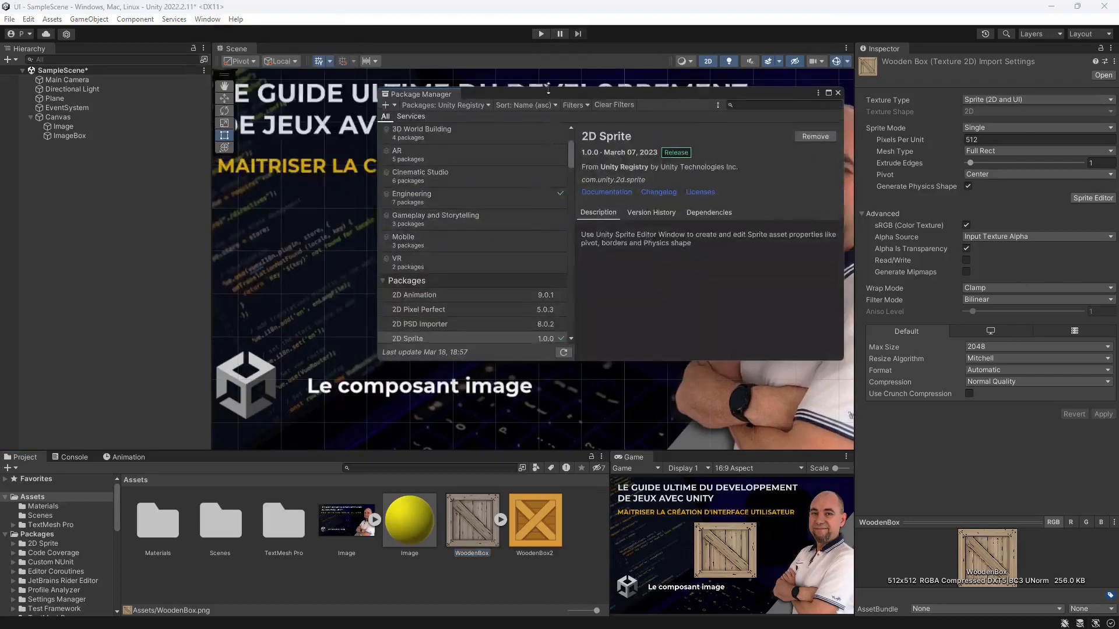
pyautogui.moveTo(551, 91); pyautogui.dragTo(486, 128)
pyautogui.click(392, 141)
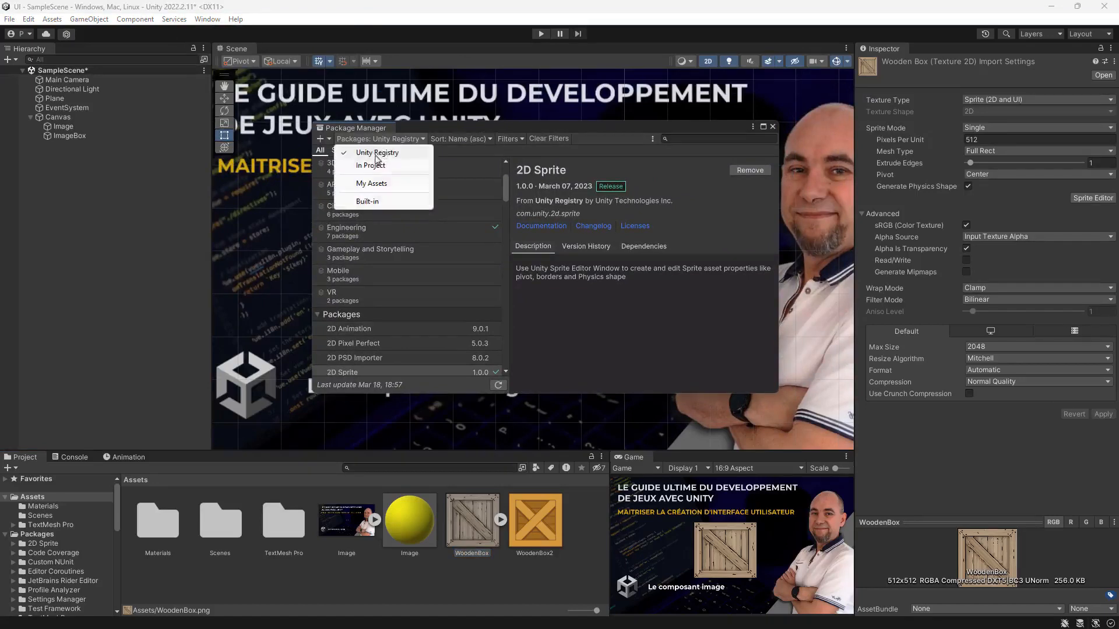
pyautogui.click(377, 153)
pyautogui.scroll(-3, 382, 306)
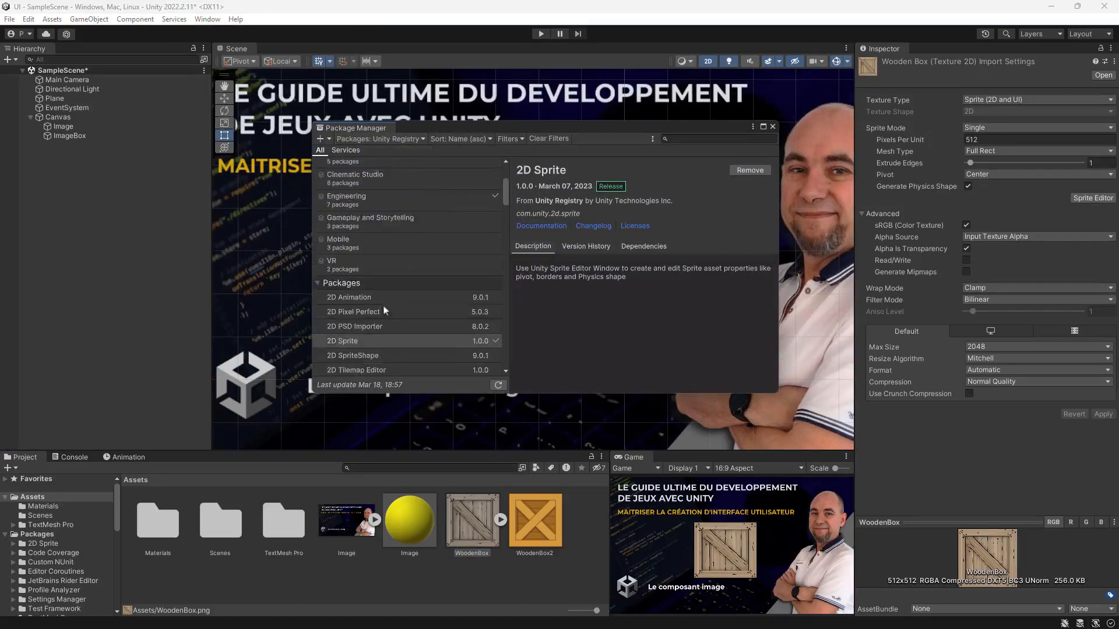
pyautogui.click(378, 310)
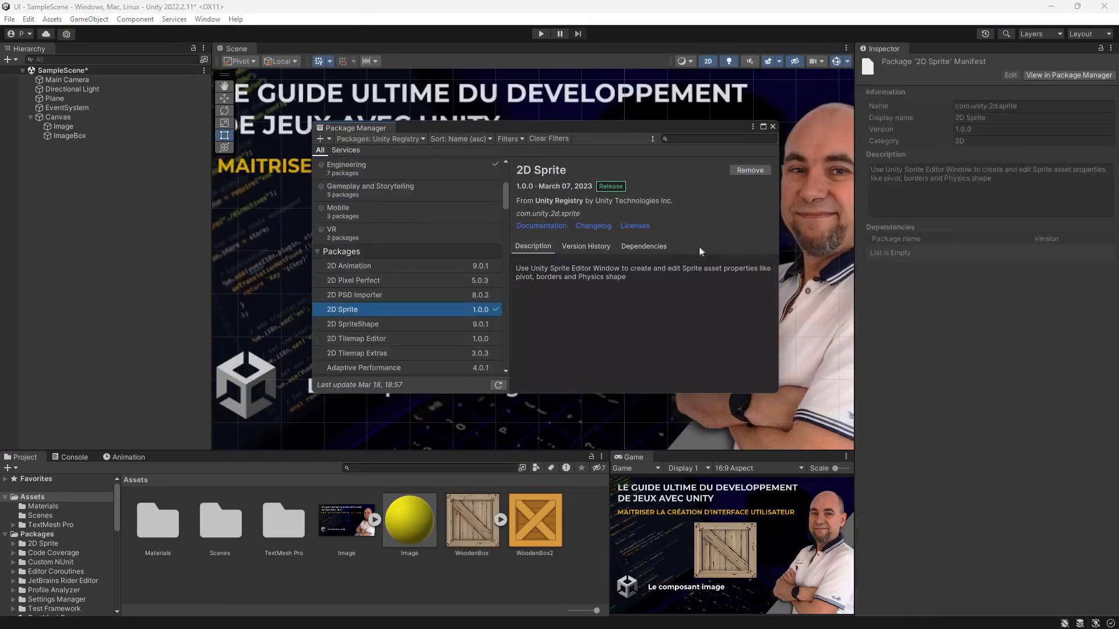
pyautogui.click(773, 127)
# - In the Sprite Editor, set WoodenBox's borders along the crate's inner frame: left 68, top 68, right 67 and bottom 67
pyautogui.click(561, 264)
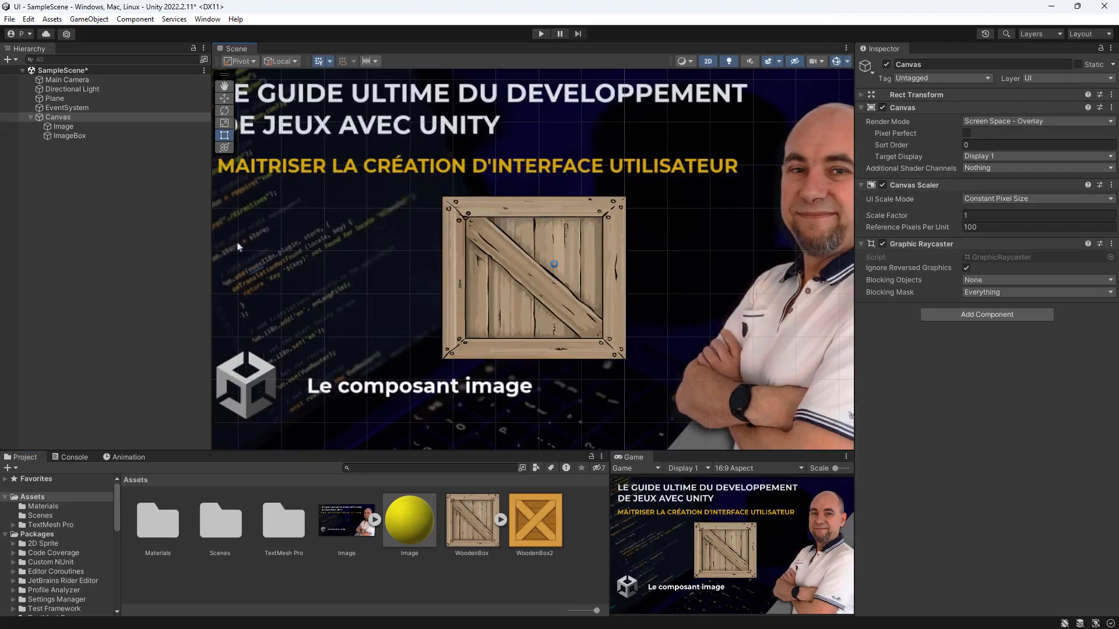
pyautogui.click(69, 136)
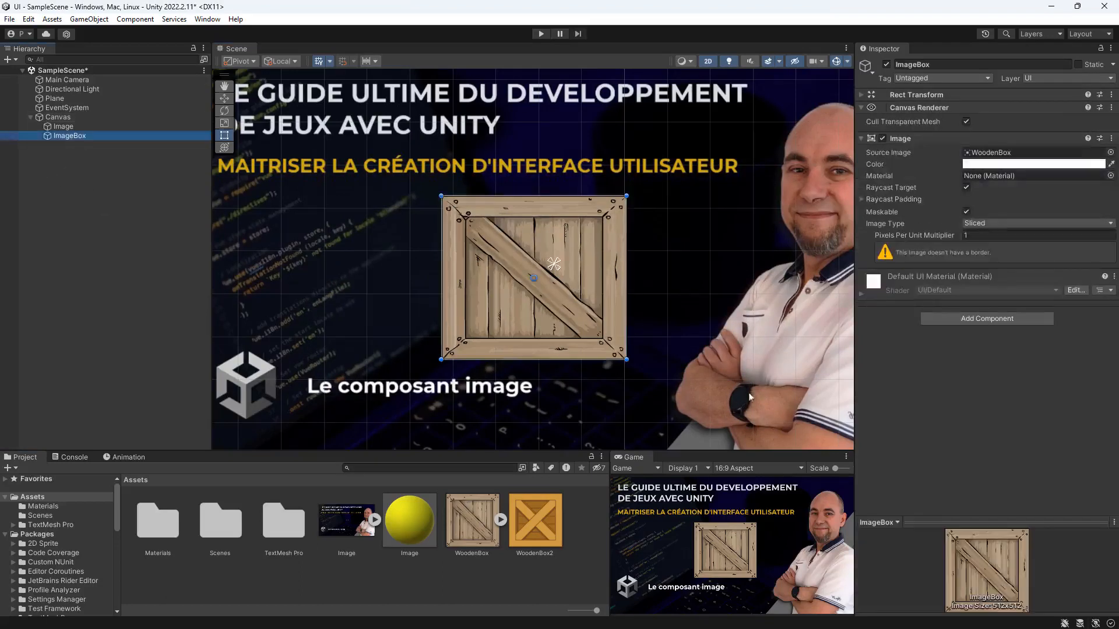
pyautogui.click(481, 542)
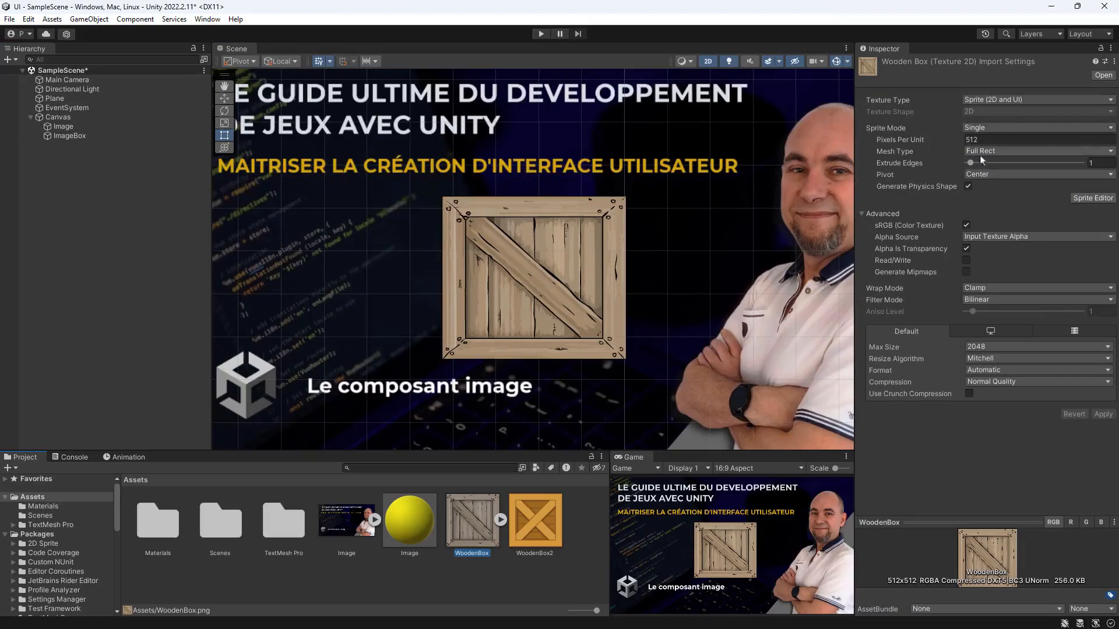
pyautogui.click(1091, 199)
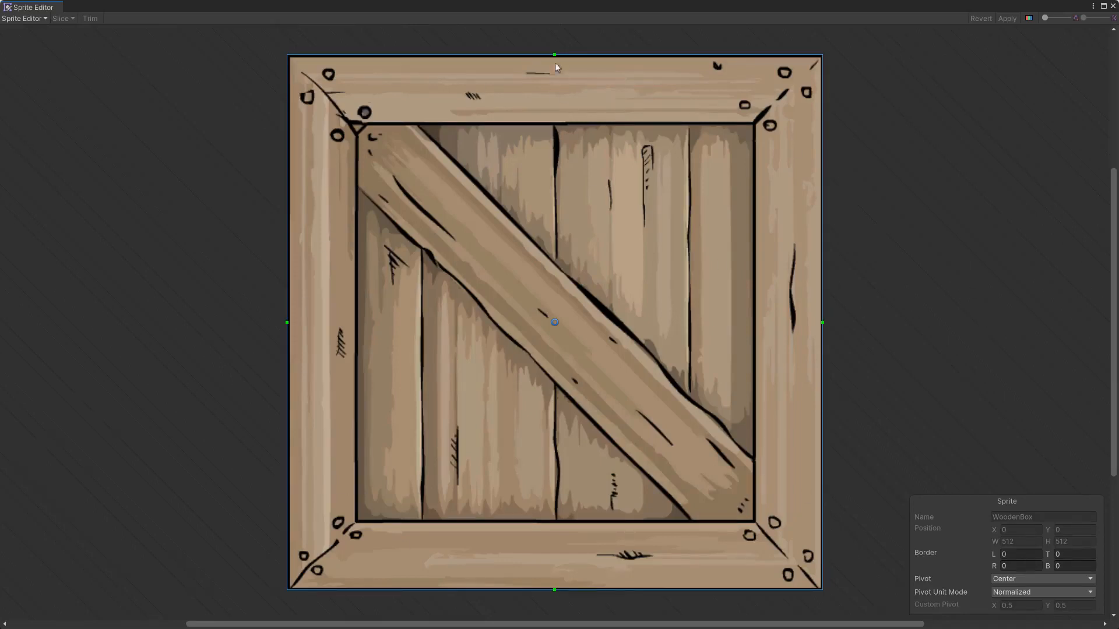
pyautogui.moveTo(554, 56); pyautogui.dragTo(555, 124)
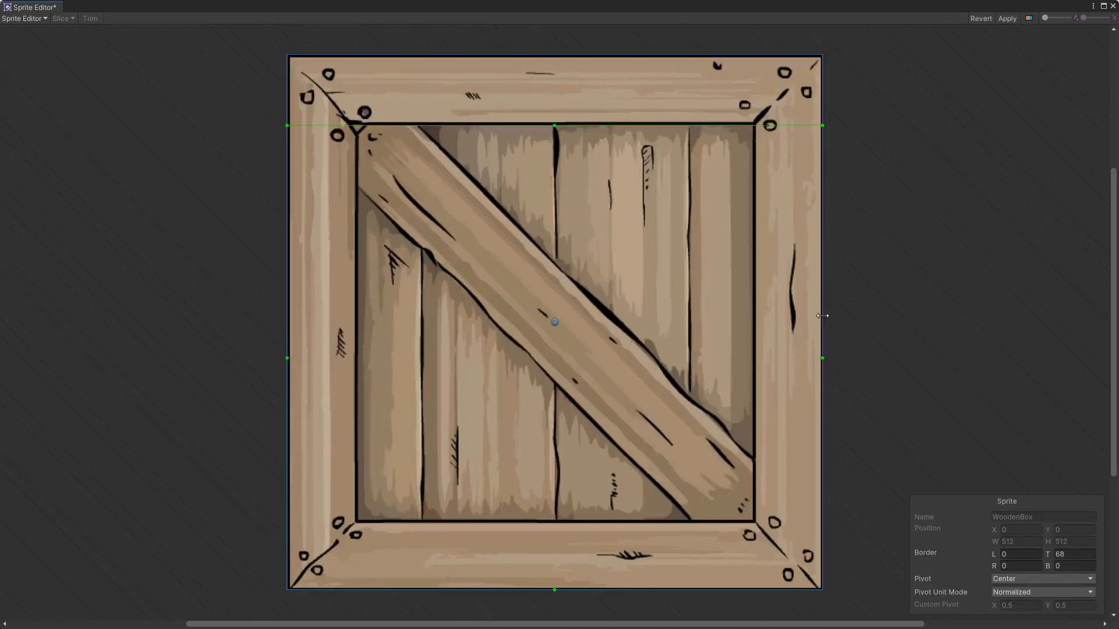
pyautogui.moveTo(821, 358); pyautogui.dragTo(753, 359)
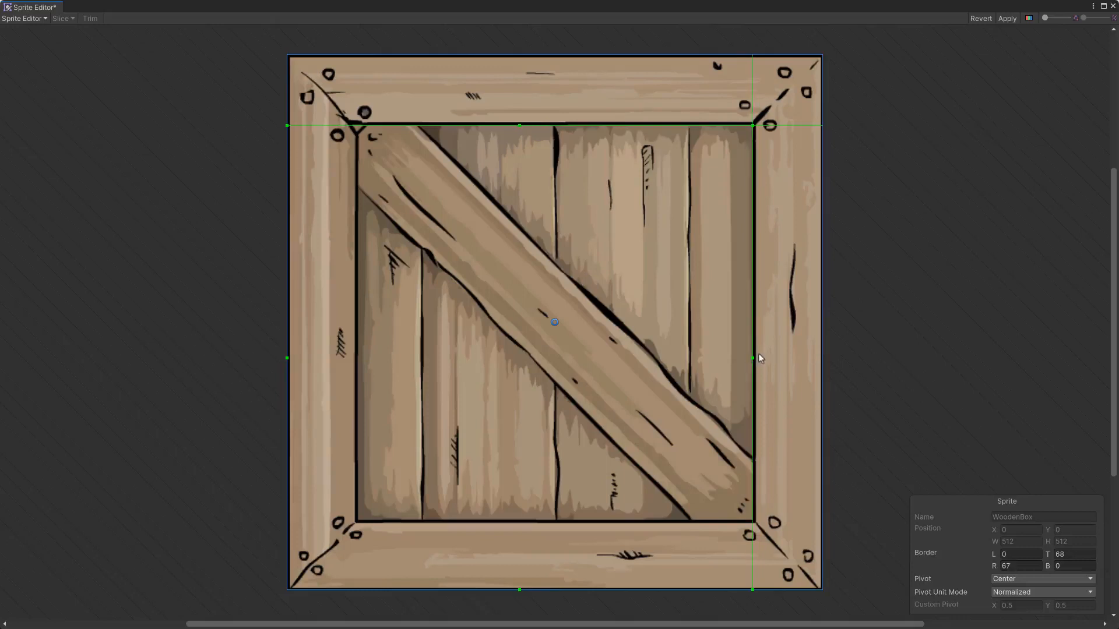
pyautogui.moveTo(519, 590); pyautogui.dragTo(535, 520)
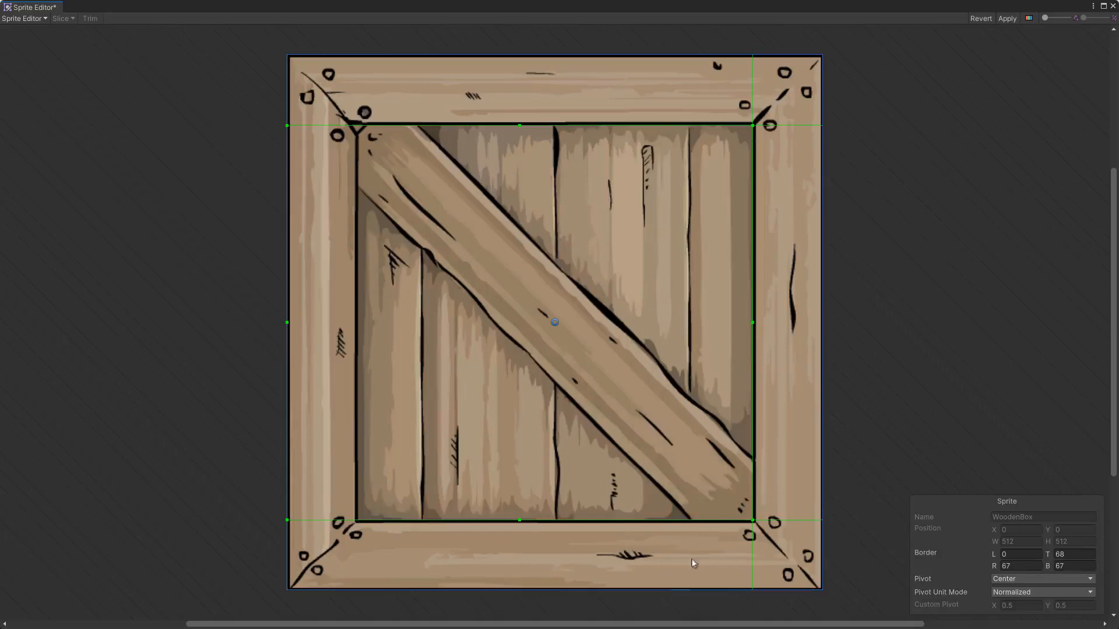
pyautogui.moveTo(290, 328); pyautogui.dragTo(358, 326)
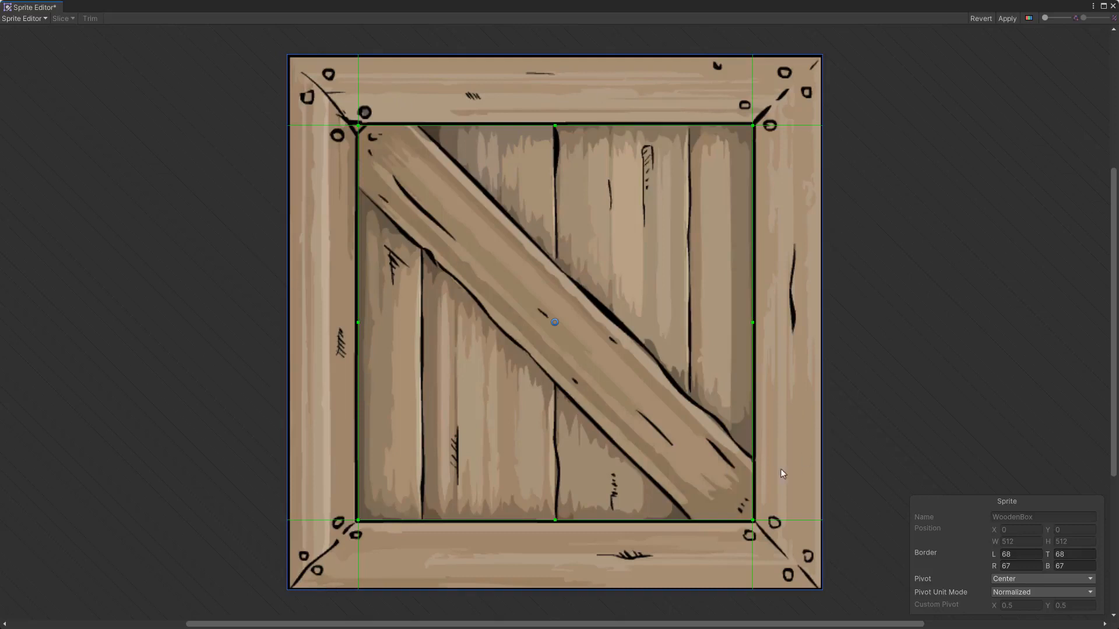
# - Apply the sprite borders, close the Sprite Editor and save WoodenBox's pending import settings while returning to ImageBox
pyautogui.click(1006, 18)
pyautogui.click(1112, 5)
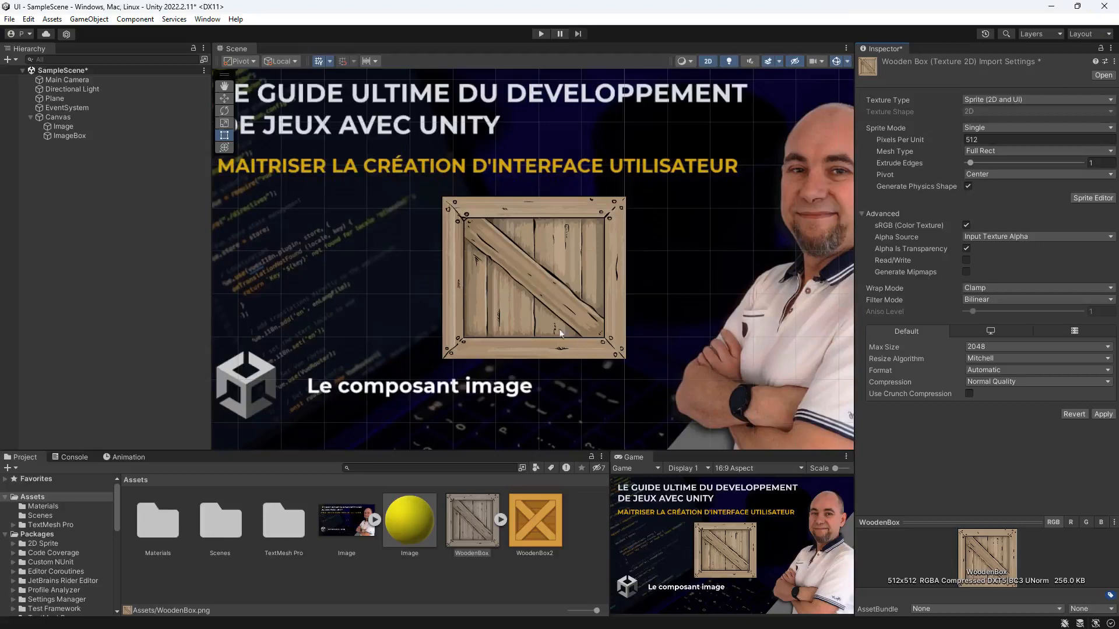
pyautogui.click(86, 138)
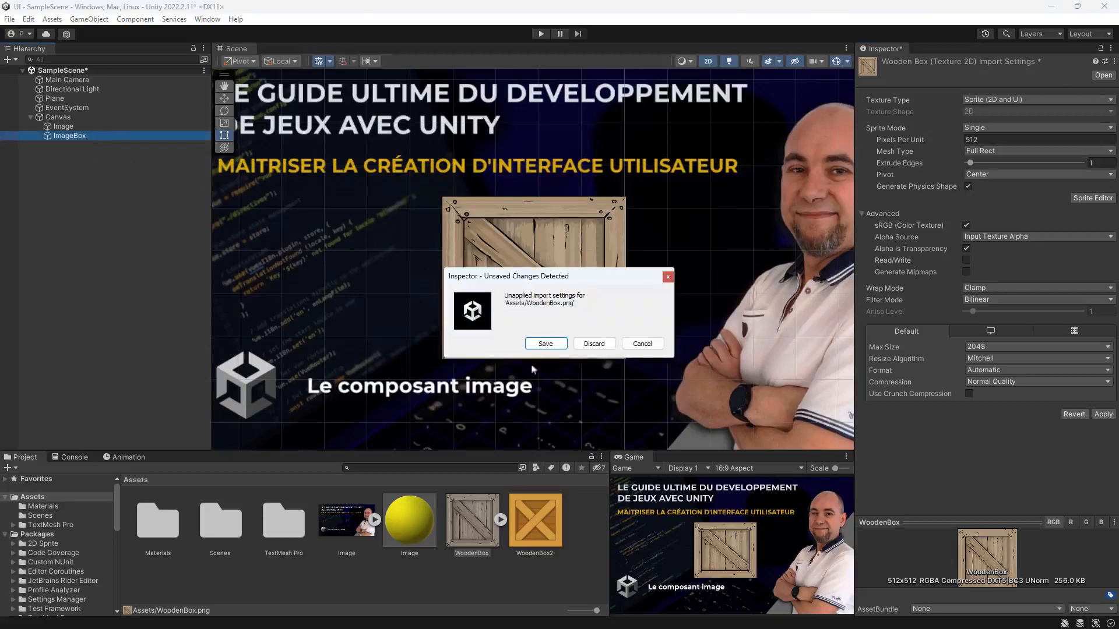
pyautogui.click(542, 345)
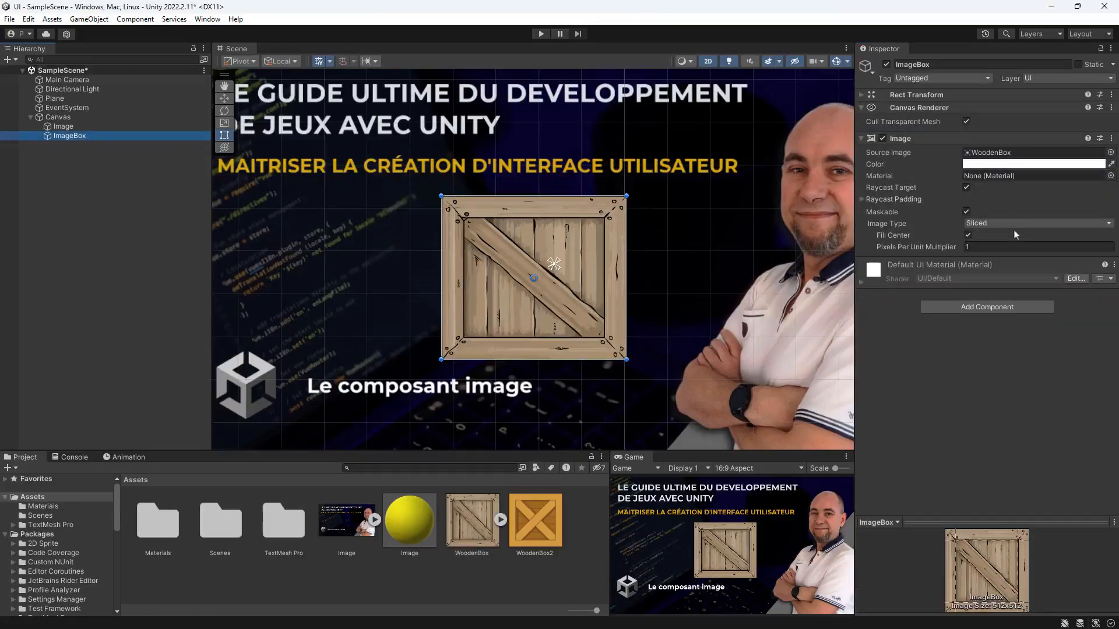
# - Test the sliced borders by shrinking ImageBox to a tiny crate and stretching it into a large, wide rectangle
pyautogui.moveTo(625, 359); pyautogui.dragTo(506, 286)
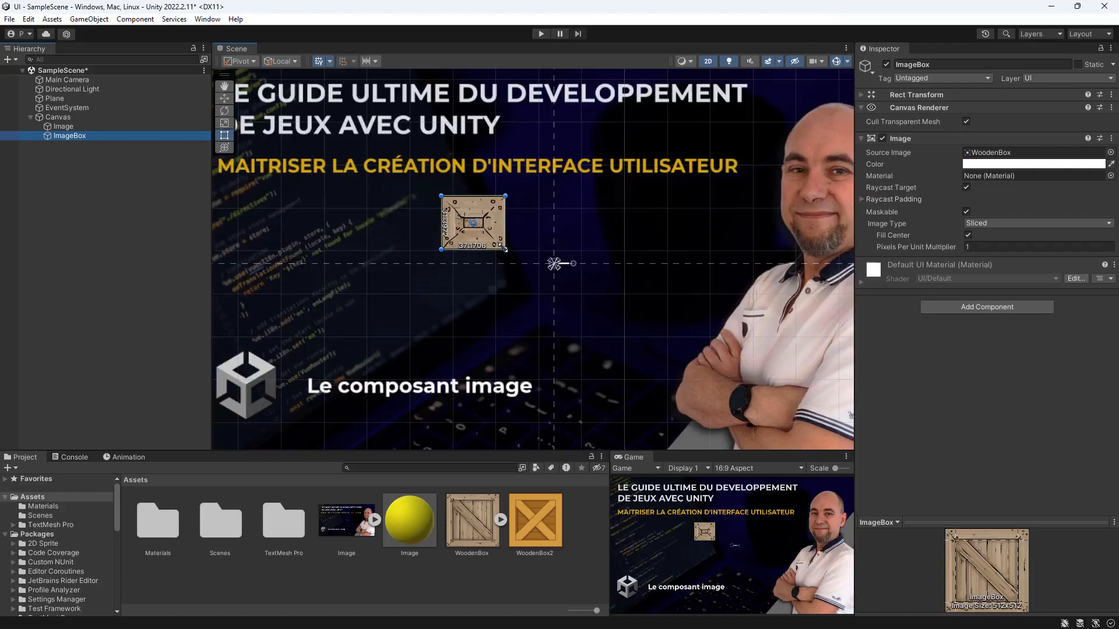
pyautogui.moveTo(504, 250)
pyautogui.mouseDown()
pyautogui.moveTo(612, 305)
pyautogui.moveTo(733, 432)
pyautogui.moveTo(623, 351)
pyautogui.moveTo(595, 288)
pyautogui.moveTo(490, 255)
pyautogui.moveTo(508, 263)
pyautogui.mouseUp()
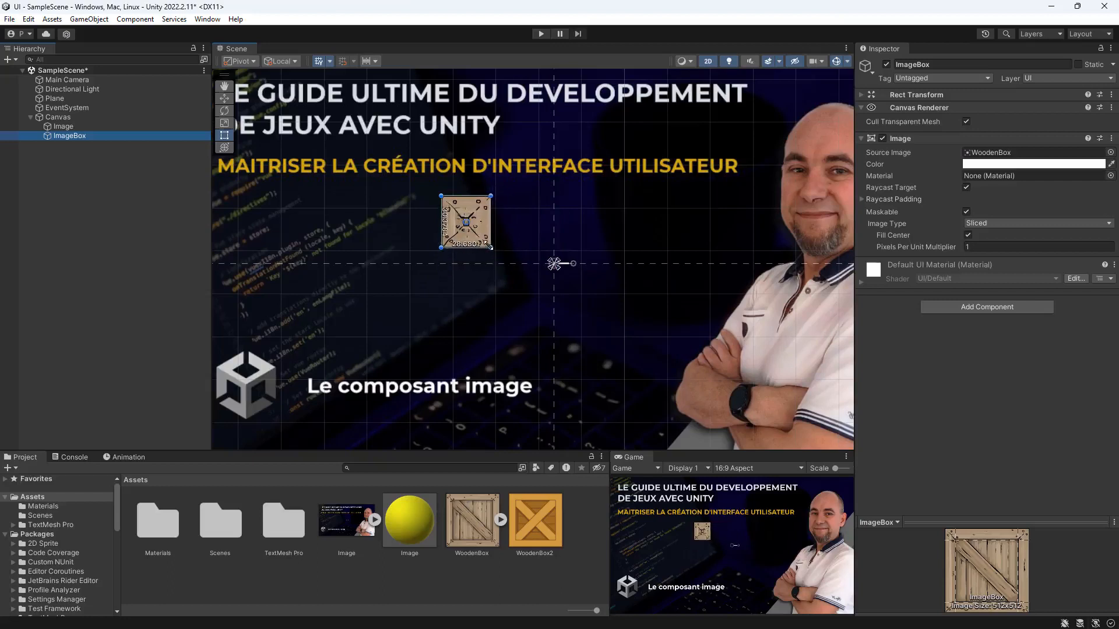
pyautogui.moveTo(489, 244); pyautogui.dragTo(770, 435)
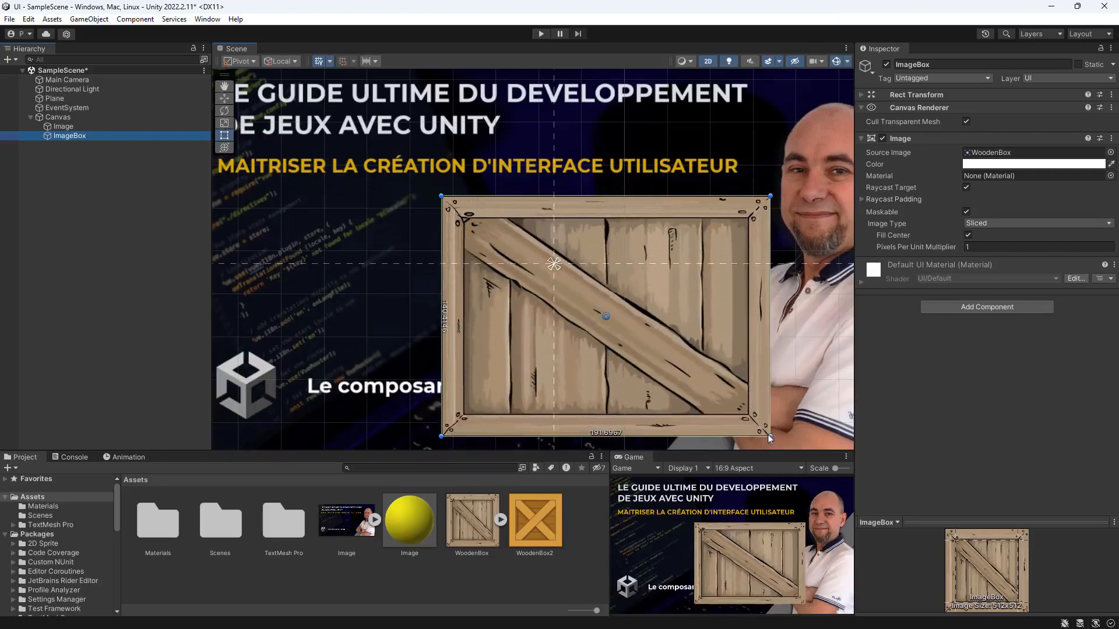
# - Enlarge the sliced ImageBox toward its upper-left corner, then shrink it to a medium crate and reposition it near the canvas centre
pyautogui.moveTo(440, 197); pyautogui.dragTo(334, 66)
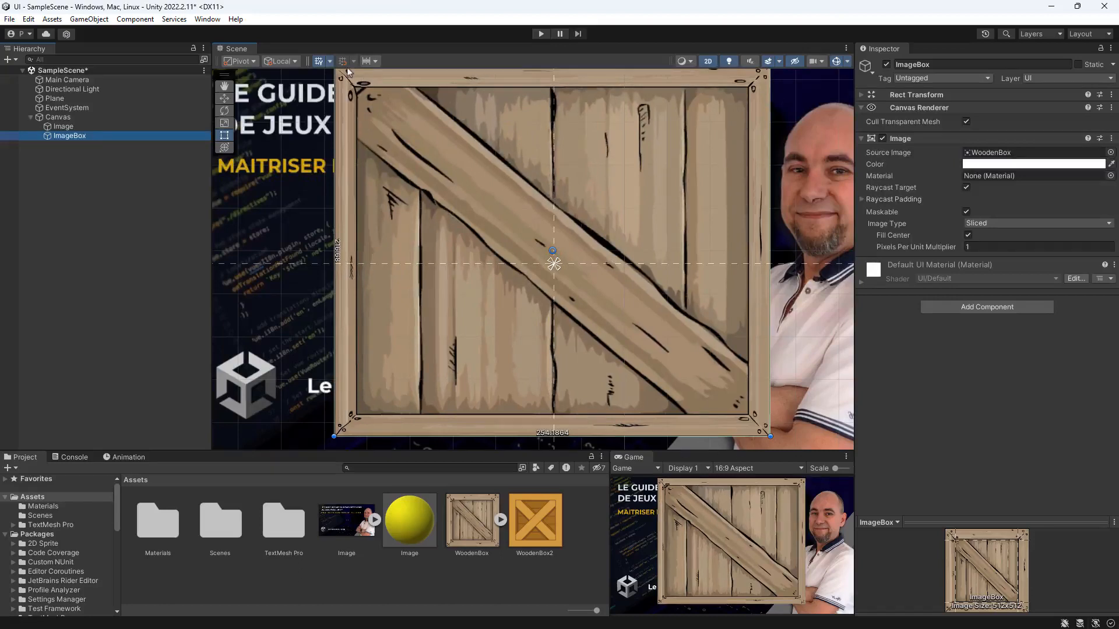
pyautogui.click(422, 177)
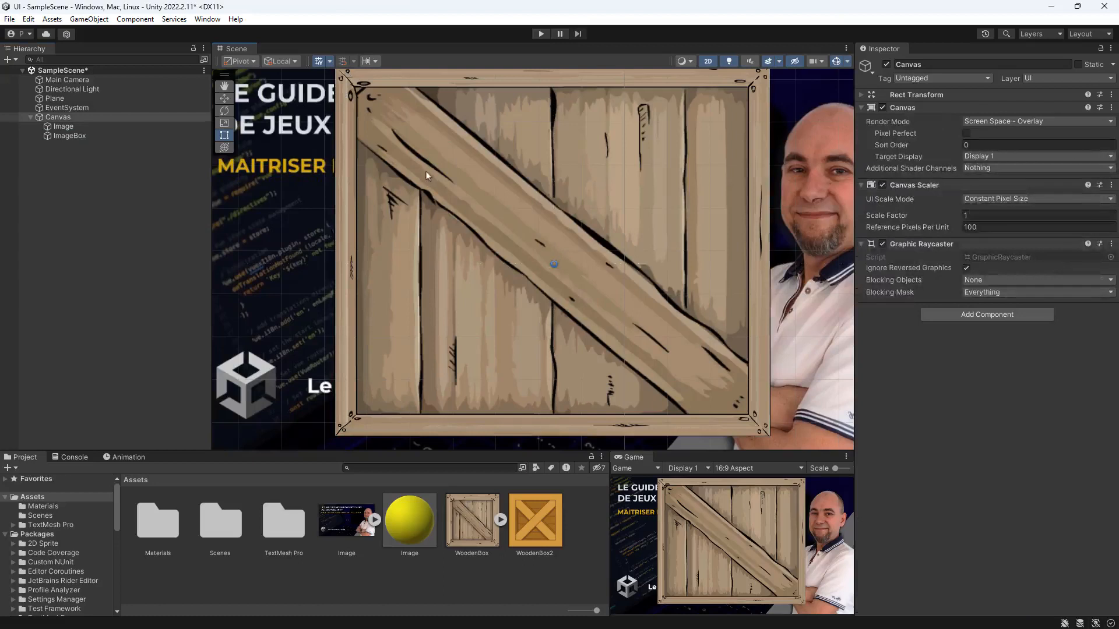
pyautogui.click(106, 135)
pyautogui.moveTo(473, 196); pyautogui.dragTo(481, 224)
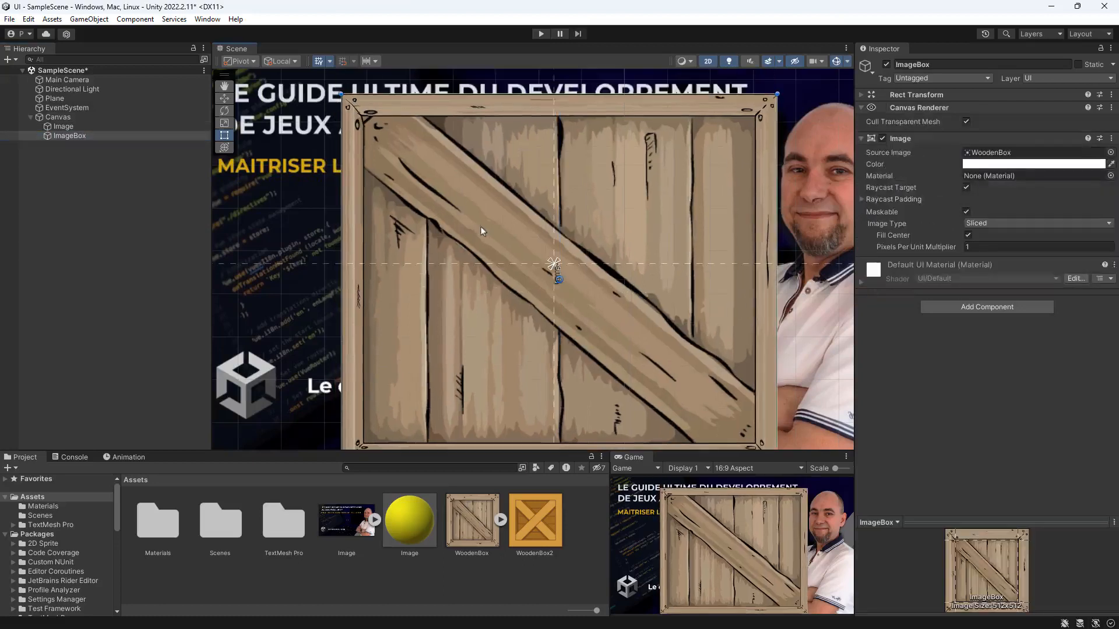
pyautogui.moveTo(341, 93); pyautogui.dragTo(531, 240)
pyautogui.moveTo(640, 354); pyautogui.dragTo(537, 288)
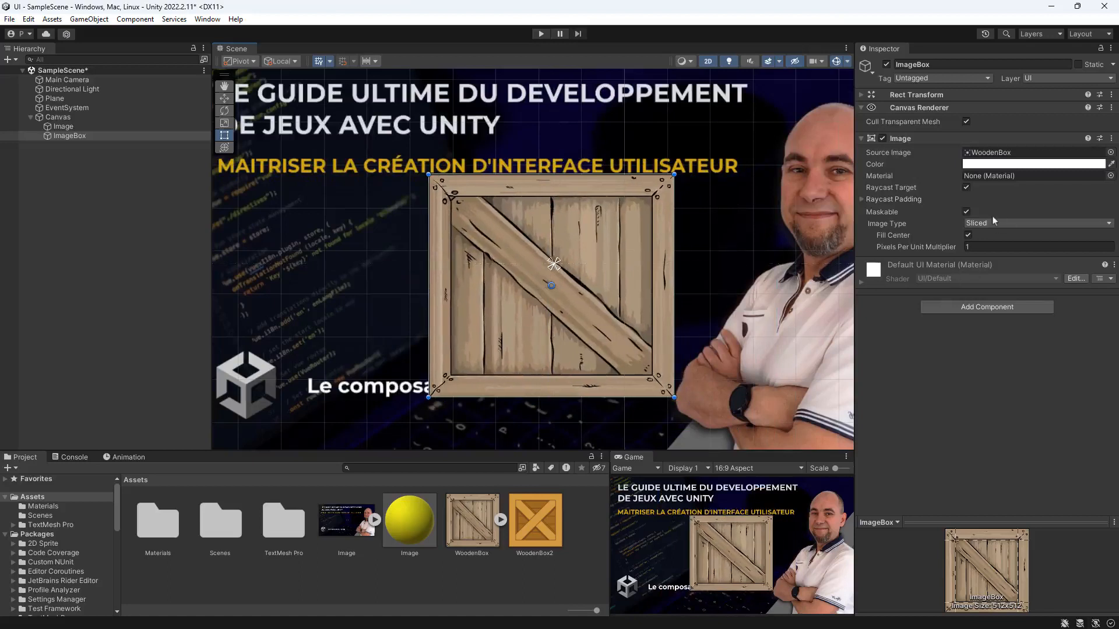
# - Turn off Fill Center on ImageBox, resize and move the hollow frame slightly smaller, and turn Fill Center back on
pyautogui.click(968, 236)
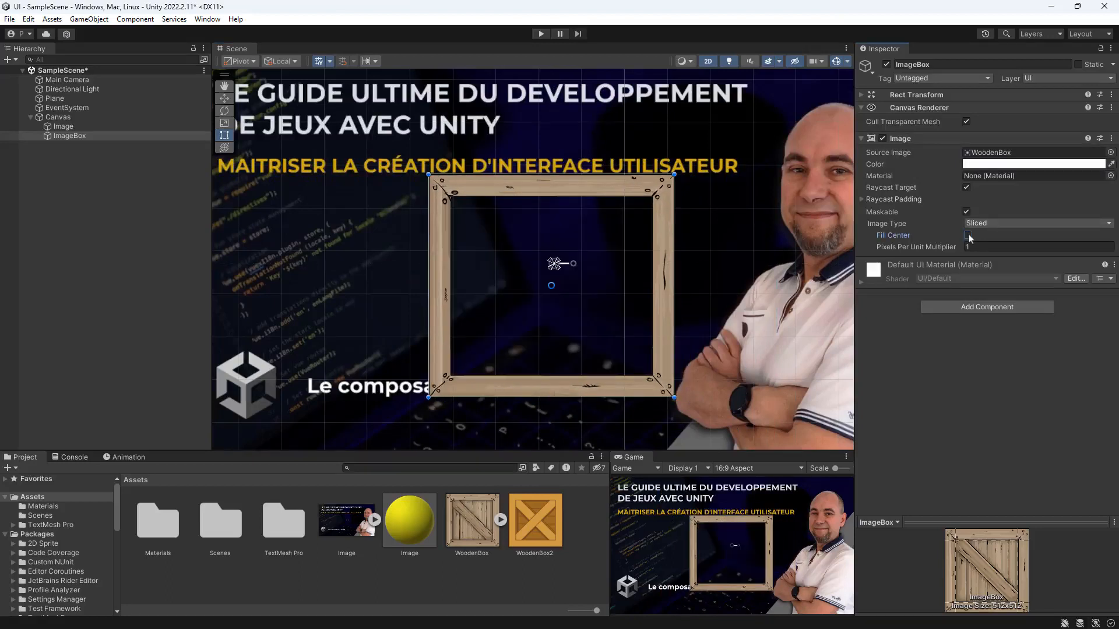
pyautogui.moveTo(676, 176); pyautogui.dragTo(648, 219)
pyautogui.moveTo(610, 385); pyautogui.dragTo(601, 365)
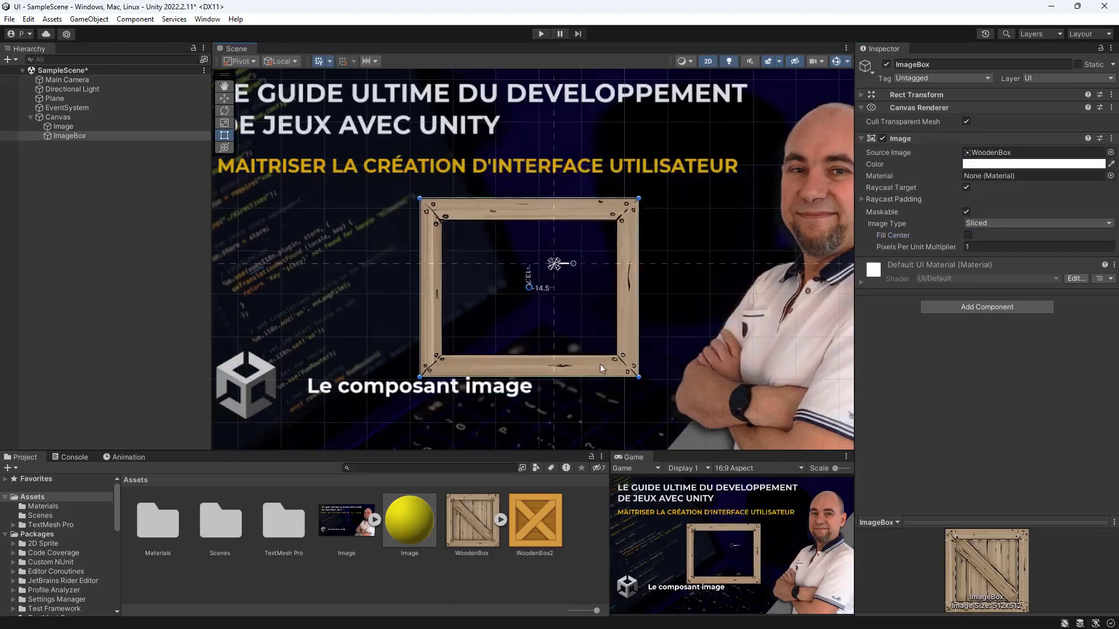
pyautogui.click(968, 235)
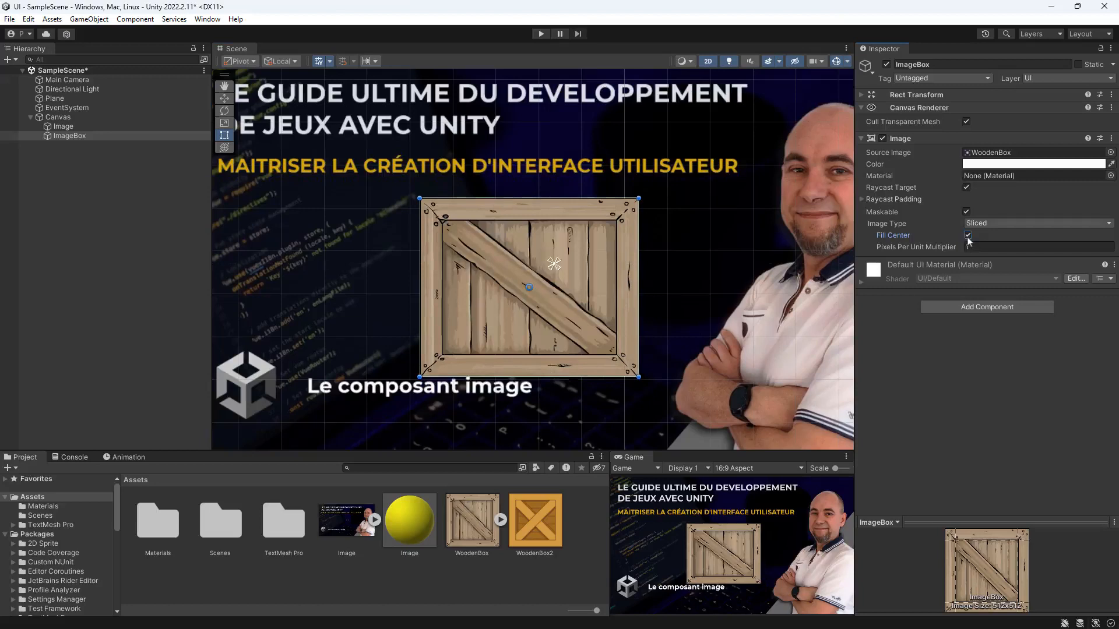
# - Try Pixels Per Unit Multiplier values of 2 and 5 on the sliced crate, then restore it to 1
pyautogui.click(921, 247)
pyautogui.write('2')
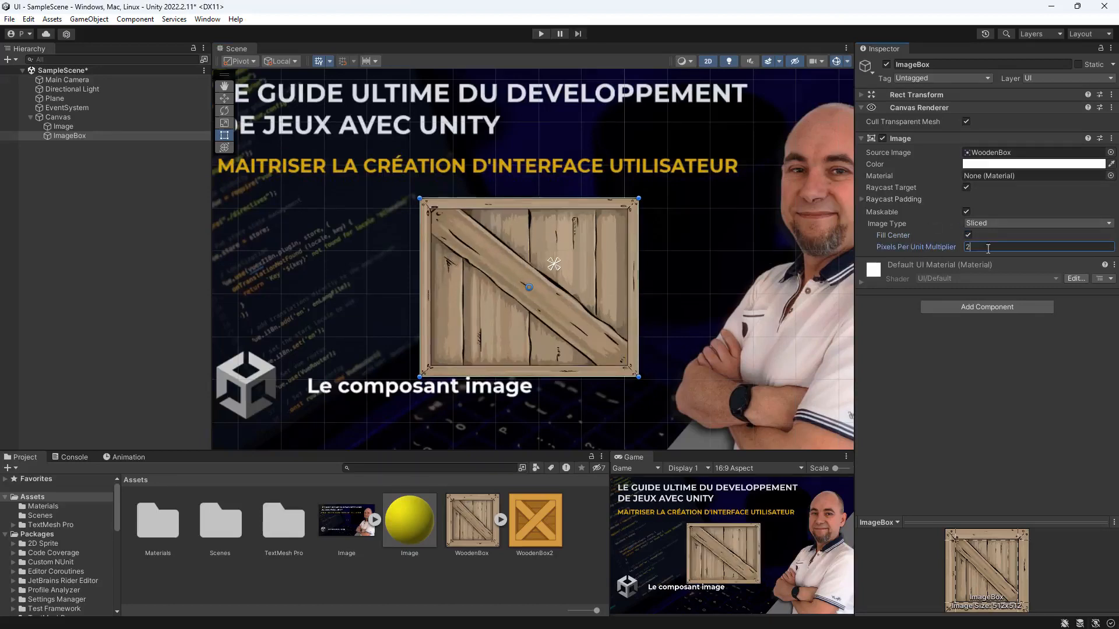
pyautogui.write('5')
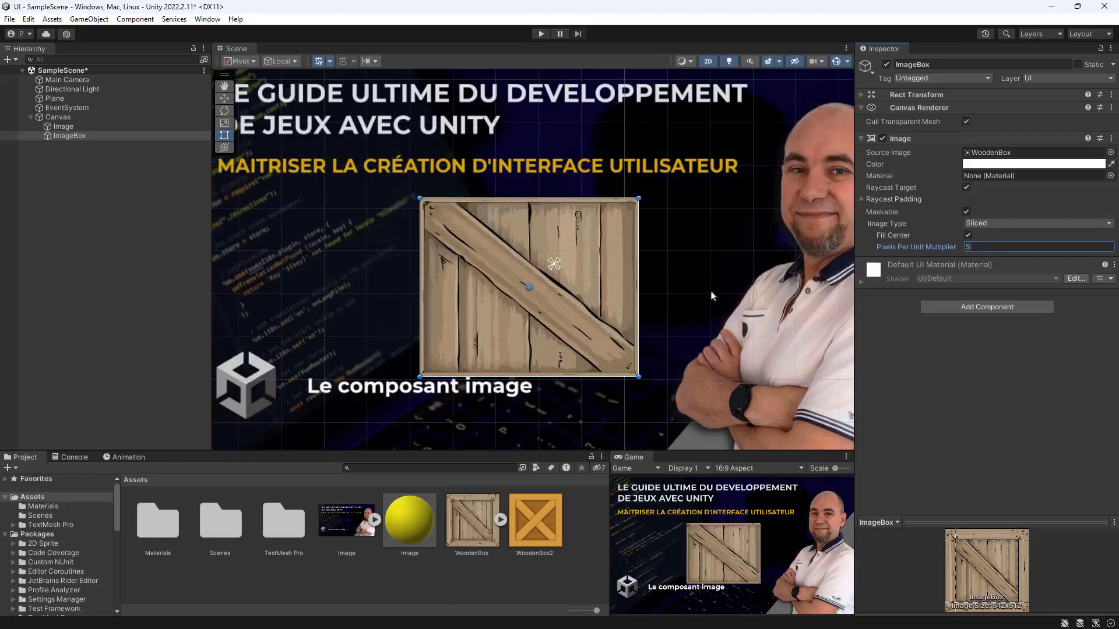
pyautogui.press('BackSpace')
pyautogui.write('1')
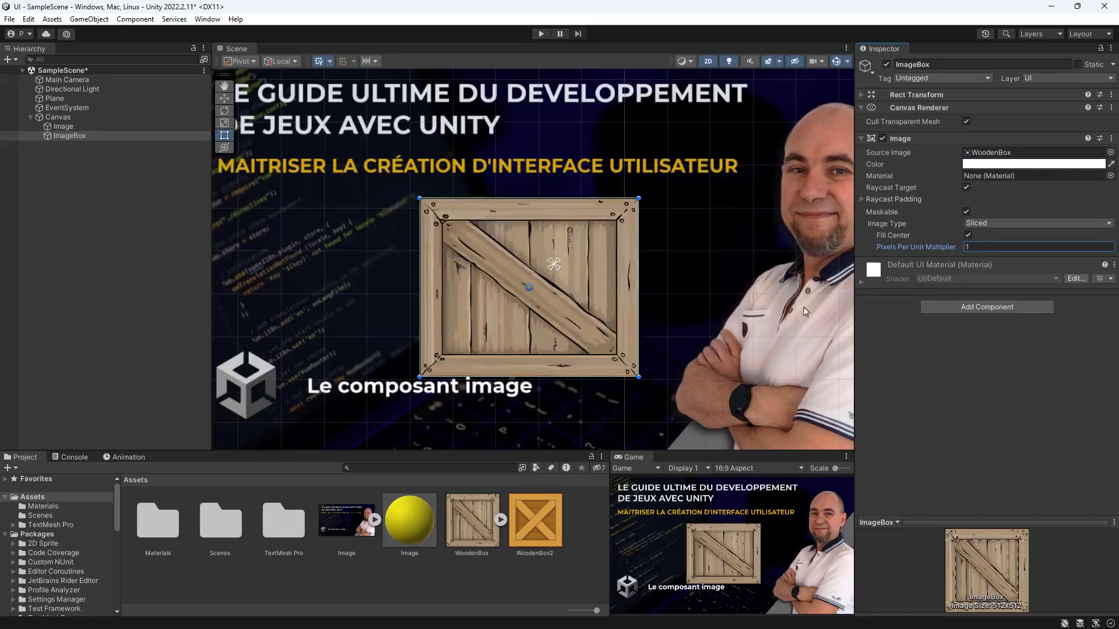
# - Set ImageBox's Image Type to Tiled, then enlarge and reposition it to fit three columns and two rows of crate tiles
pyautogui.click(983, 226)
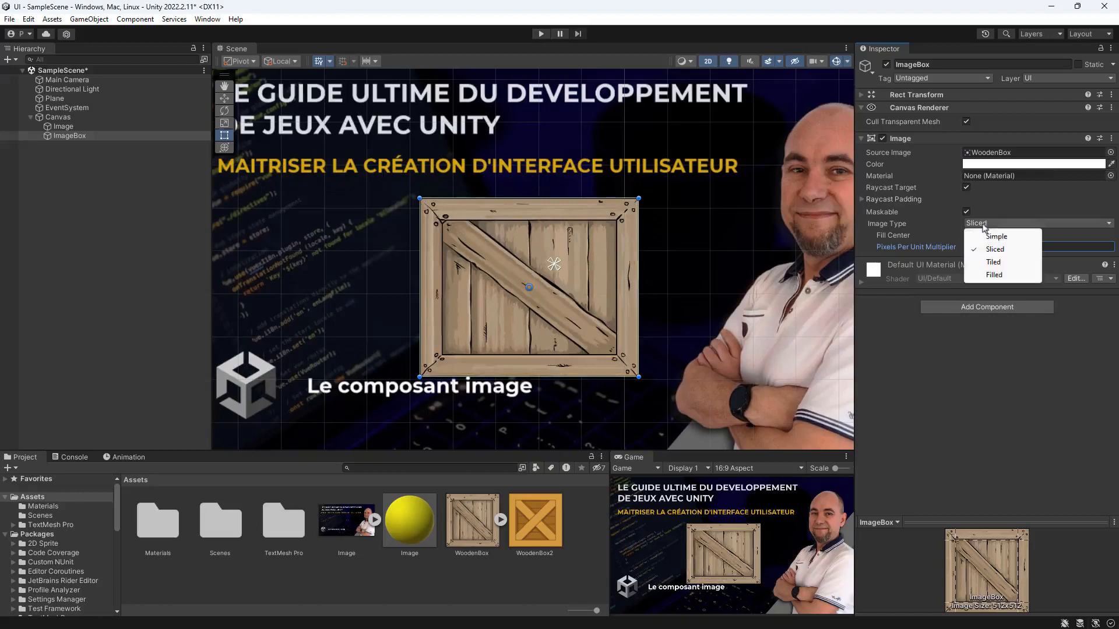
pyautogui.click(994, 263)
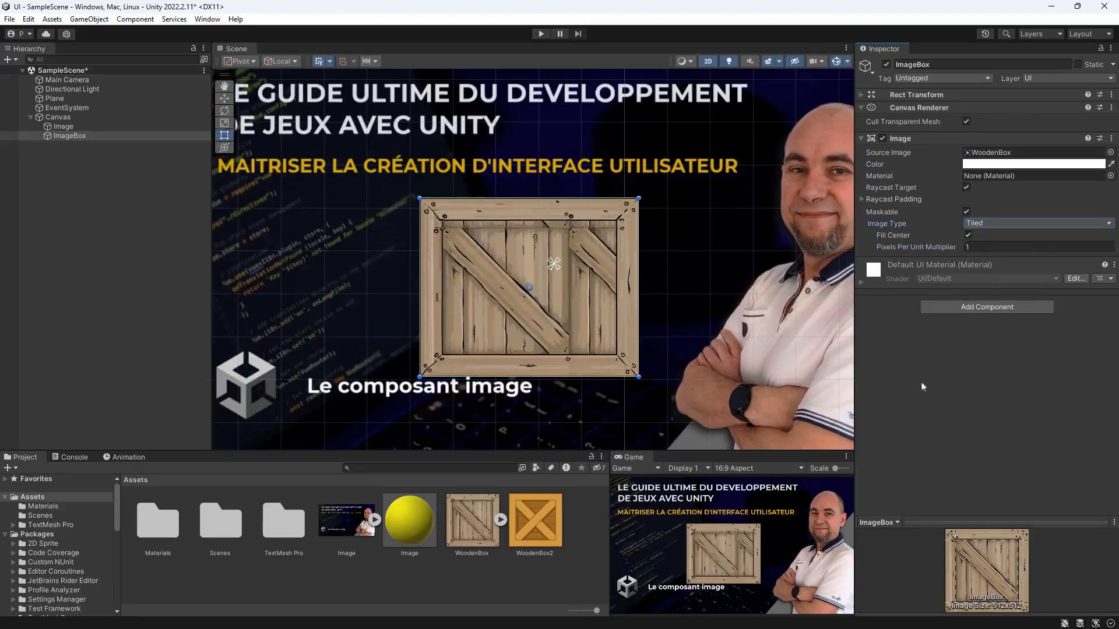
pyautogui.moveTo(639, 377); pyautogui.dragTo(812, 465)
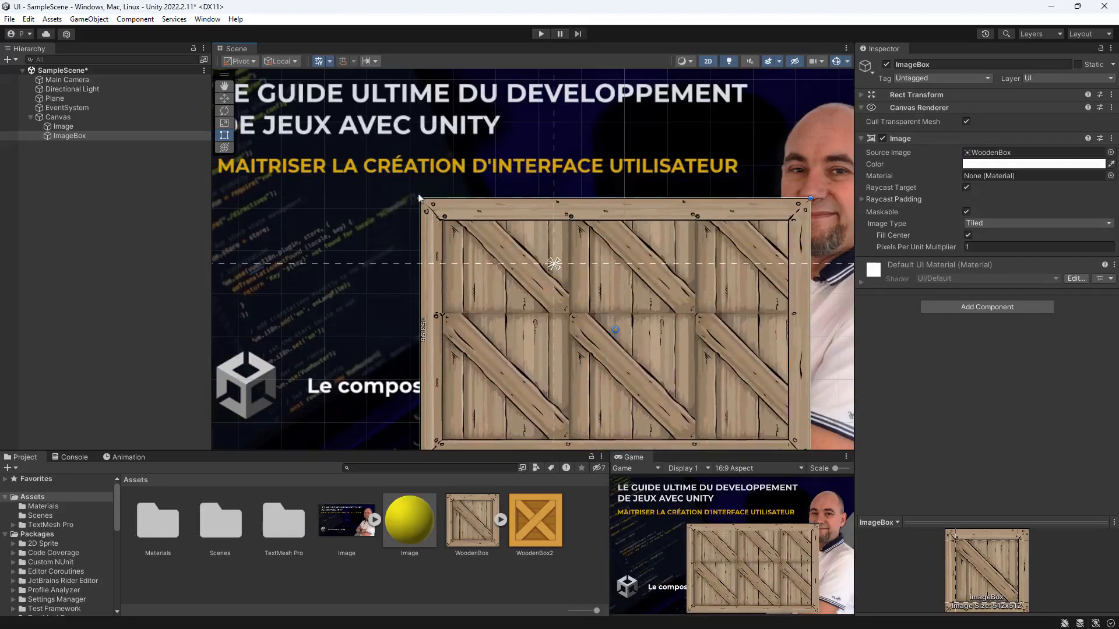
pyautogui.moveTo(419, 198); pyautogui.dragTo(375, 109)
pyautogui.moveTo(350, 68); pyautogui.dragTo(378, 164)
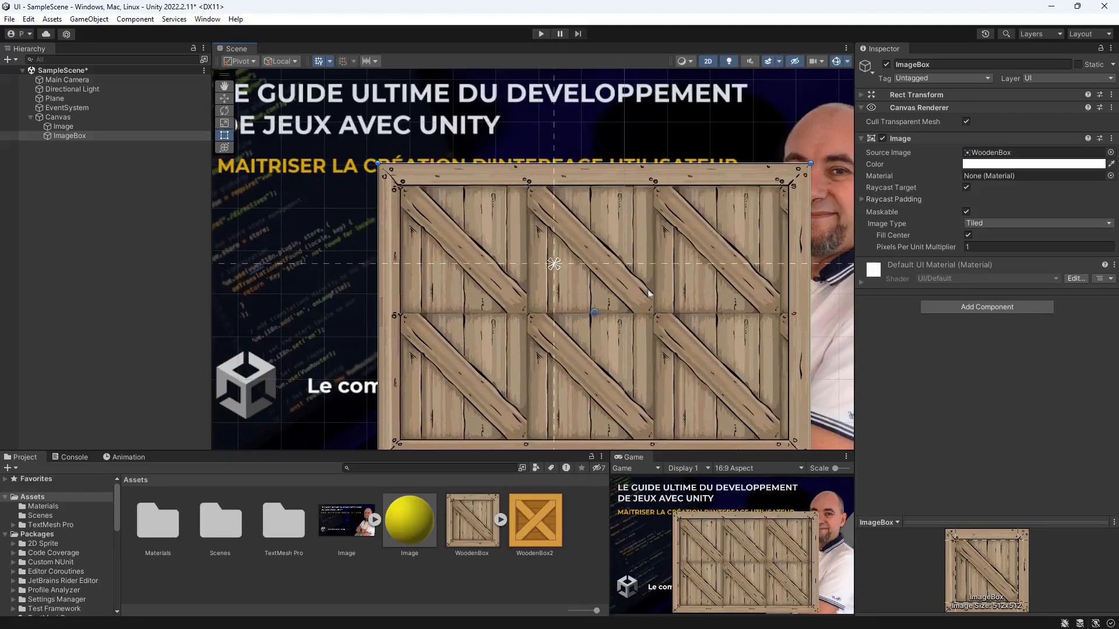
pyautogui.moveTo(604, 302); pyautogui.dragTo(544, 235)
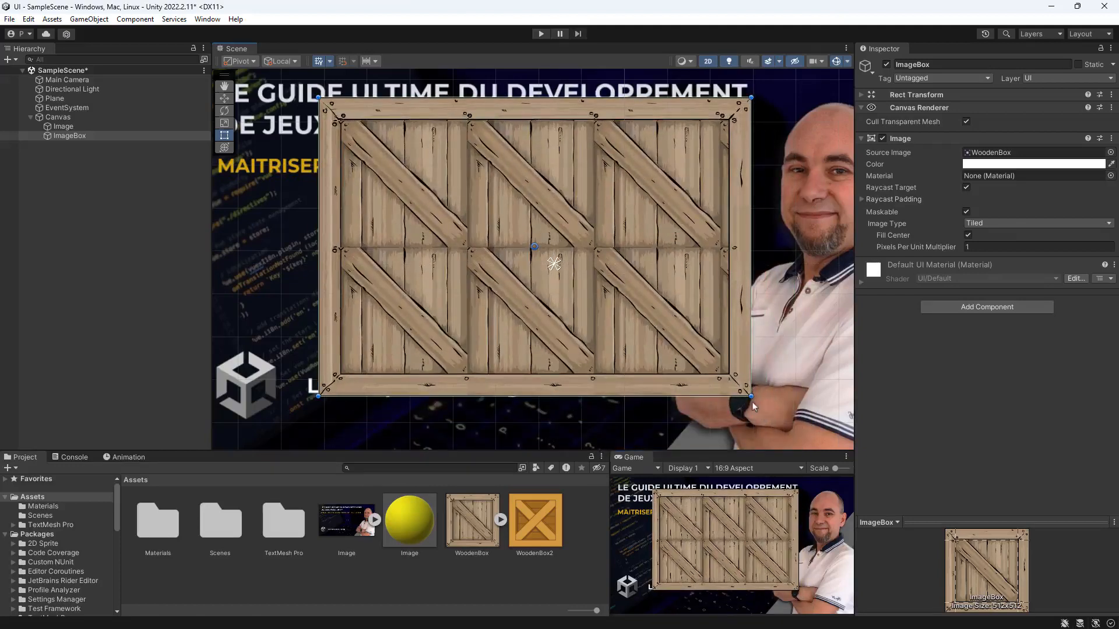
pyautogui.moveTo(751, 397); pyautogui.dragTo(744, 395)
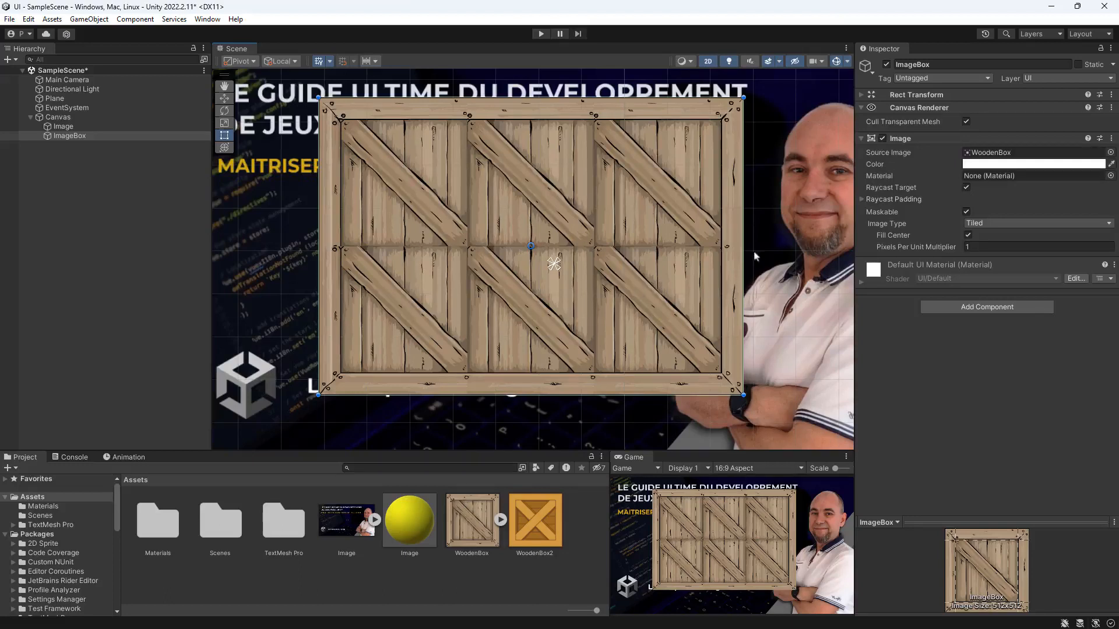
# - Toggle Fill Center off and on, set the tiled image's Pixels Per Unit Multiplier to 2 and resize ImageBox to six tile columns
pyautogui.click(968, 235)
pyautogui.click(969, 235)
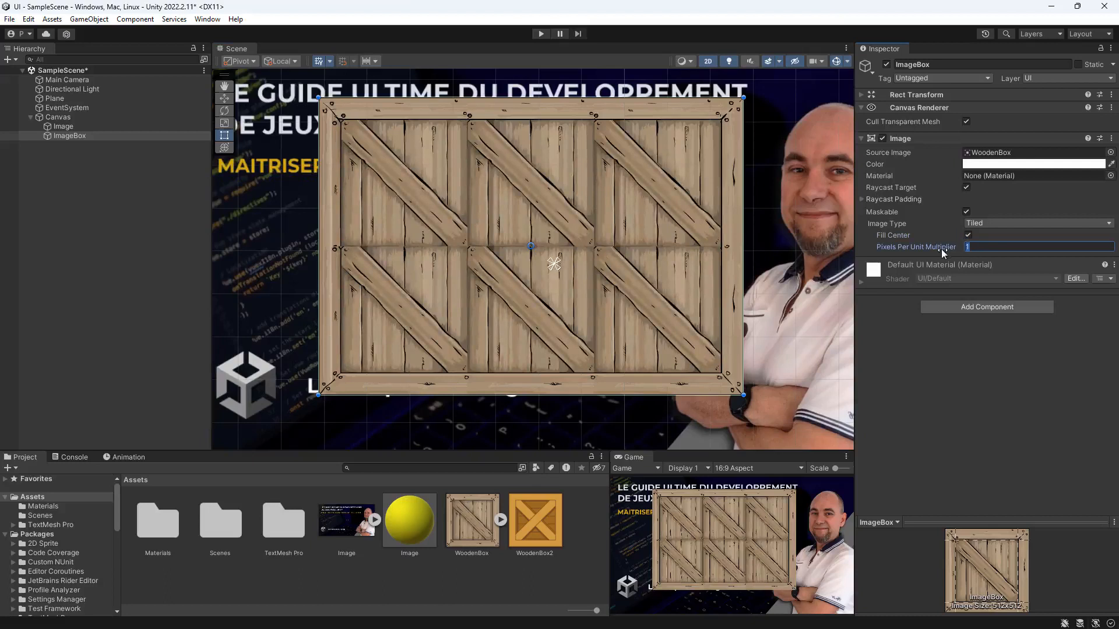
pyautogui.write('2')
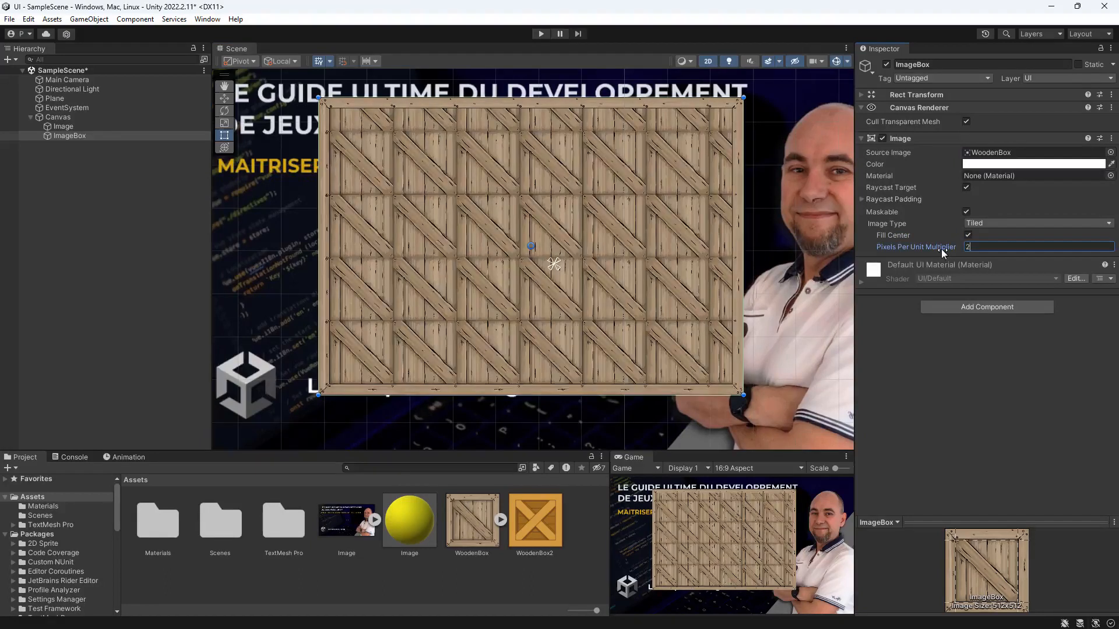
pyautogui.moveTo(744, 396); pyautogui.dragTo(720, 415)
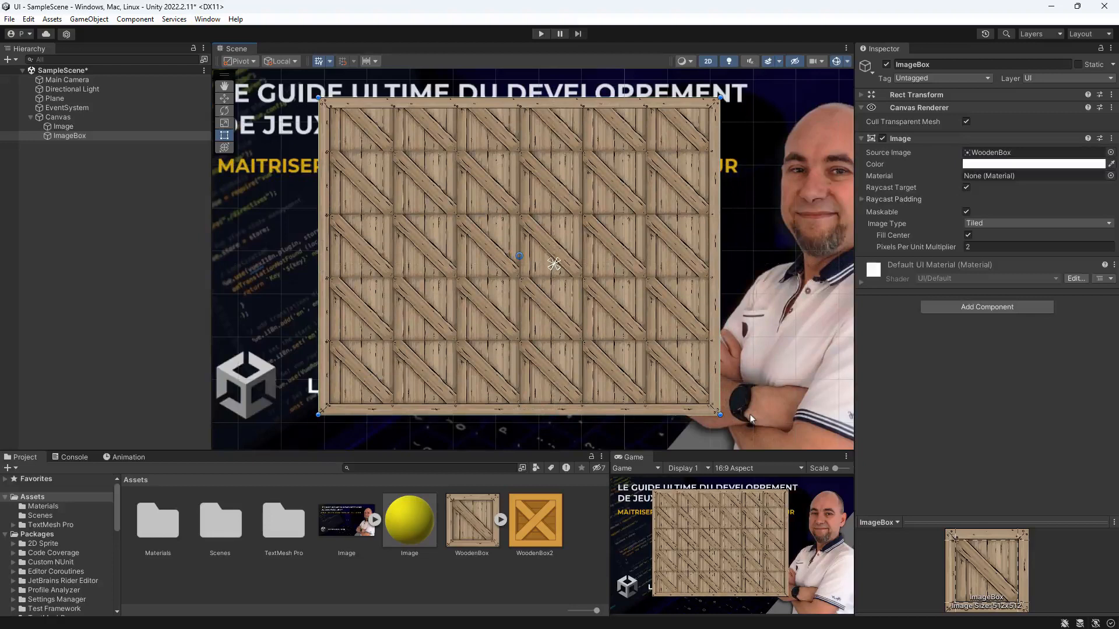
# - Set ImageBox's Image Type to Filled, then shrink it to a medium crate and reposition it near the canvas centre
pyautogui.click(983, 225)
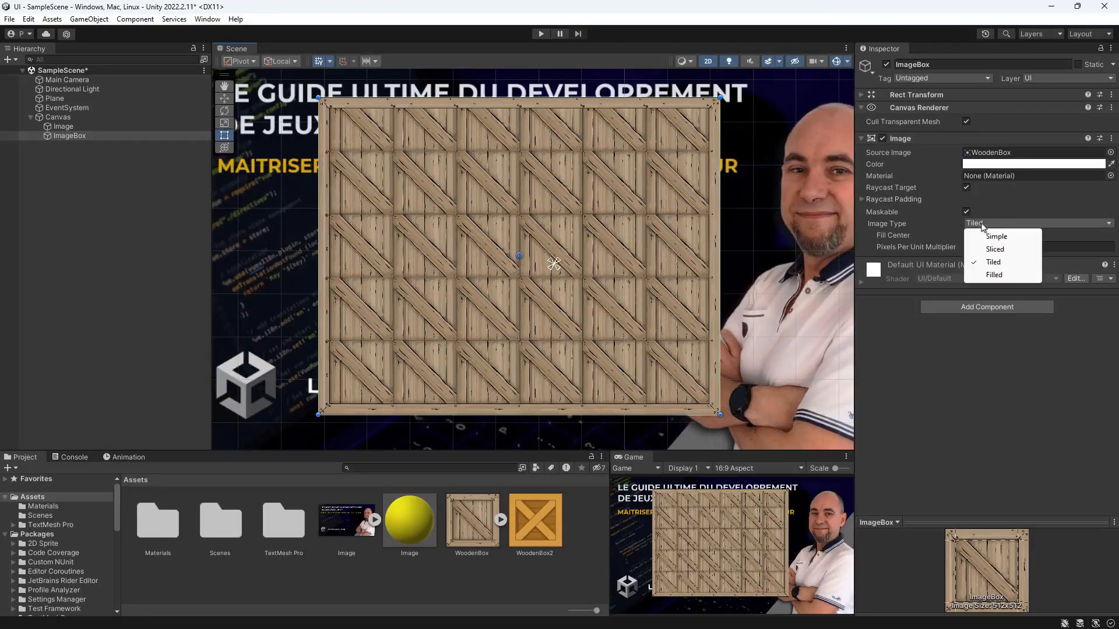
pyautogui.click(994, 275)
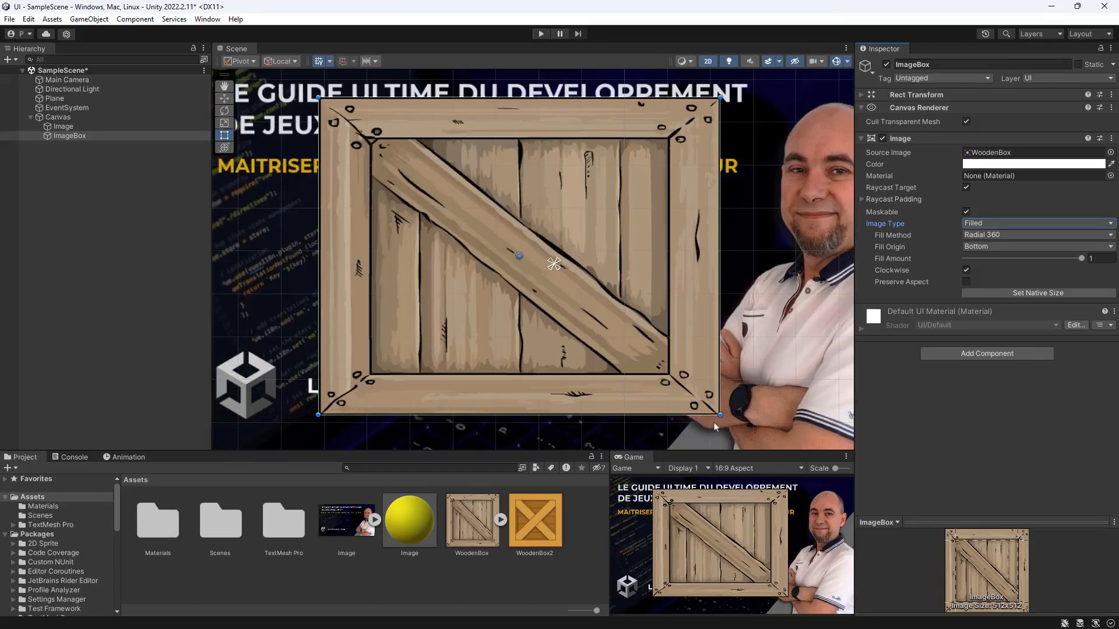
pyautogui.moveTo(721, 415); pyautogui.dragTo(538, 281)
pyautogui.moveTo(446, 194); pyautogui.dragTo(526, 284)
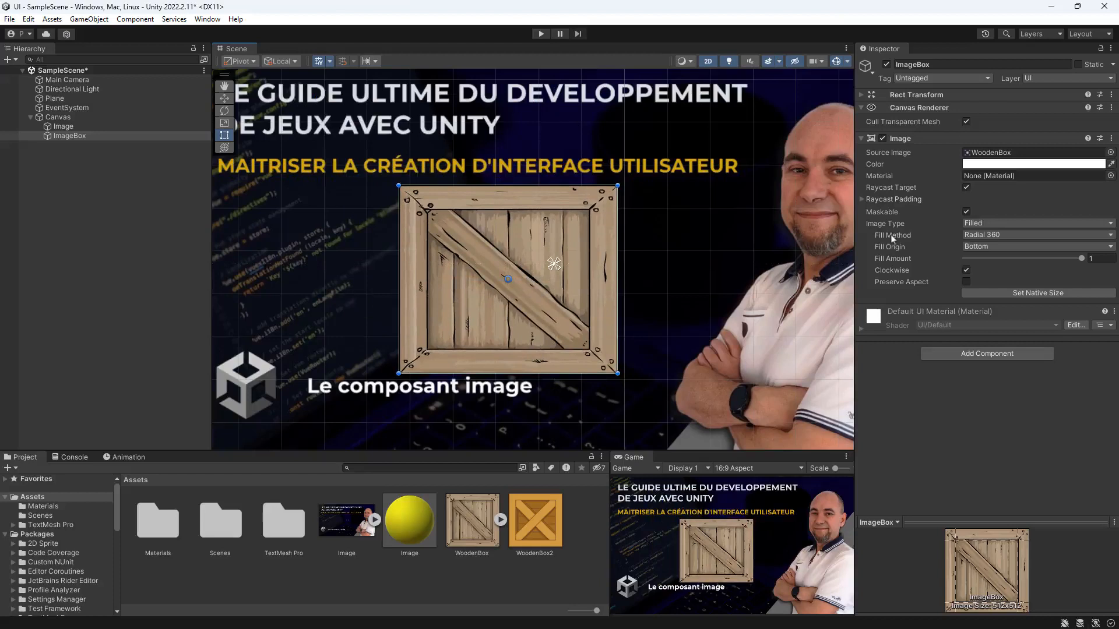
# - Review the fill methods and the Radial 360 origins, then switch the Fill Method to Radial 90 and review its corner origins
pyautogui.click(1027, 233)
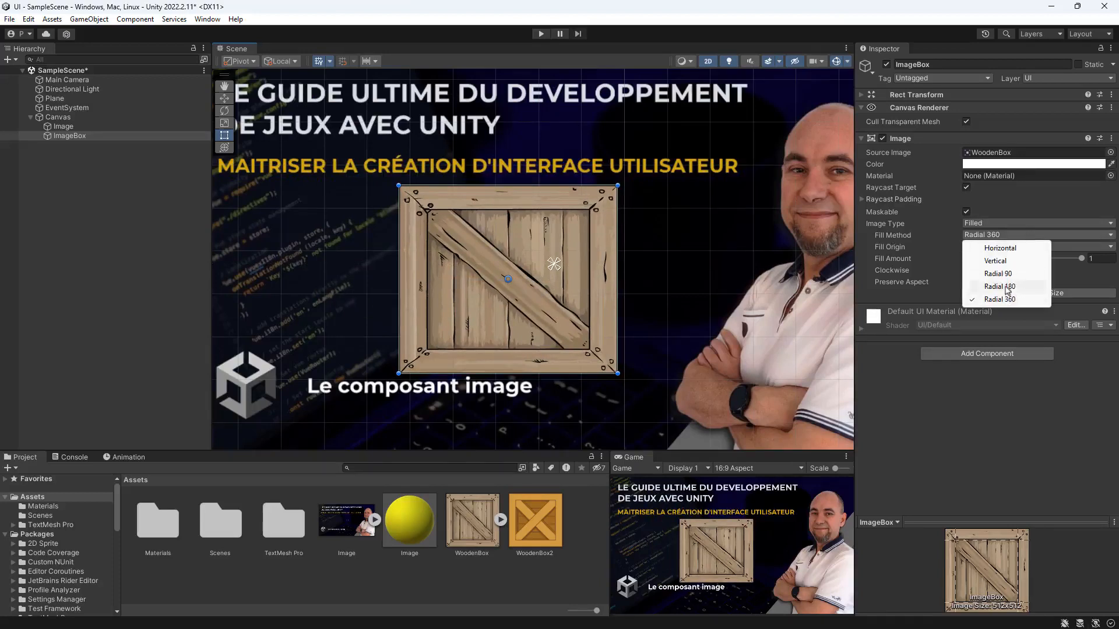
pyautogui.click(922, 240)
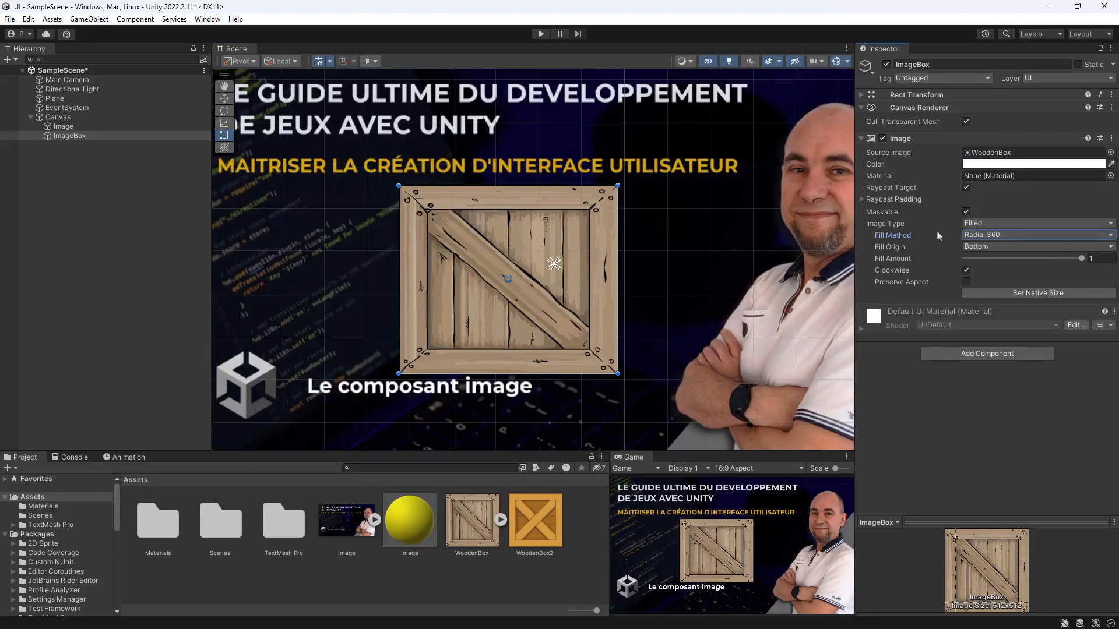
pyautogui.click(994, 247)
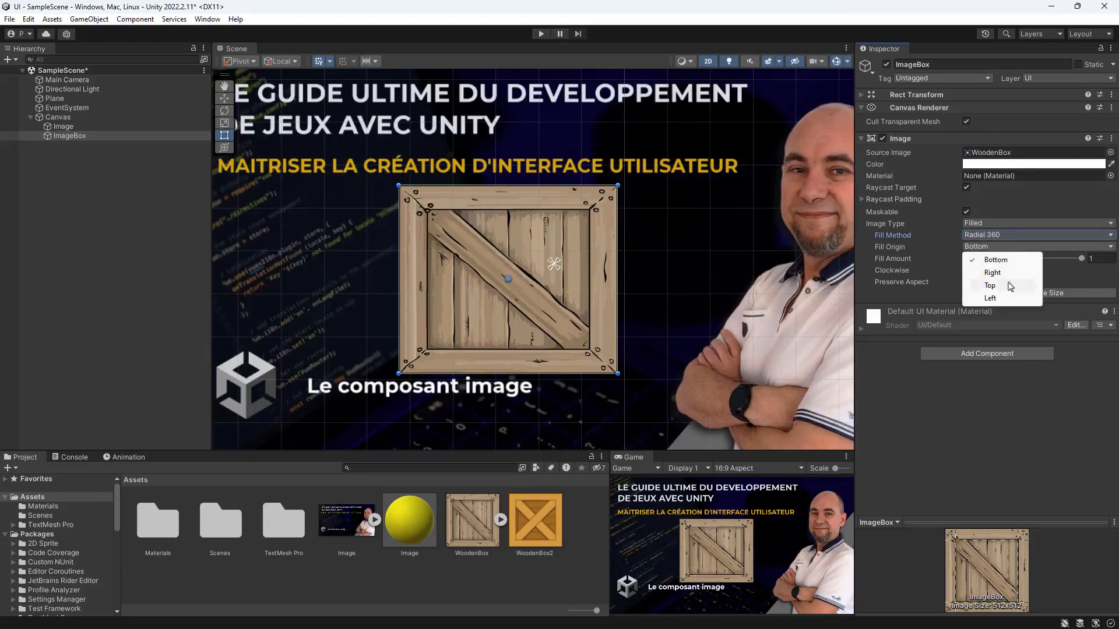
pyautogui.click(1002, 235)
pyautogui.click(972, 273)
pyautogui.click(994, 247)
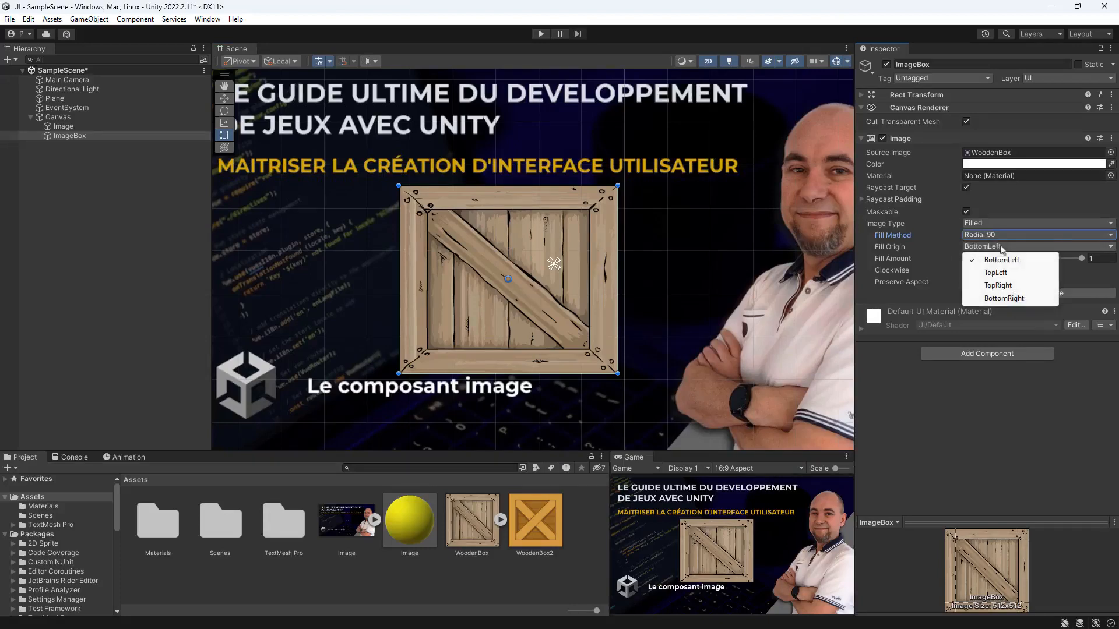
# - Try the Horizontal and Vertical fill methods, reviewing the Fill Origin options of each, then set the Fill Method to Radial 360
pyautogui.click(997, 236)
pyautogui.click(1000, 248)
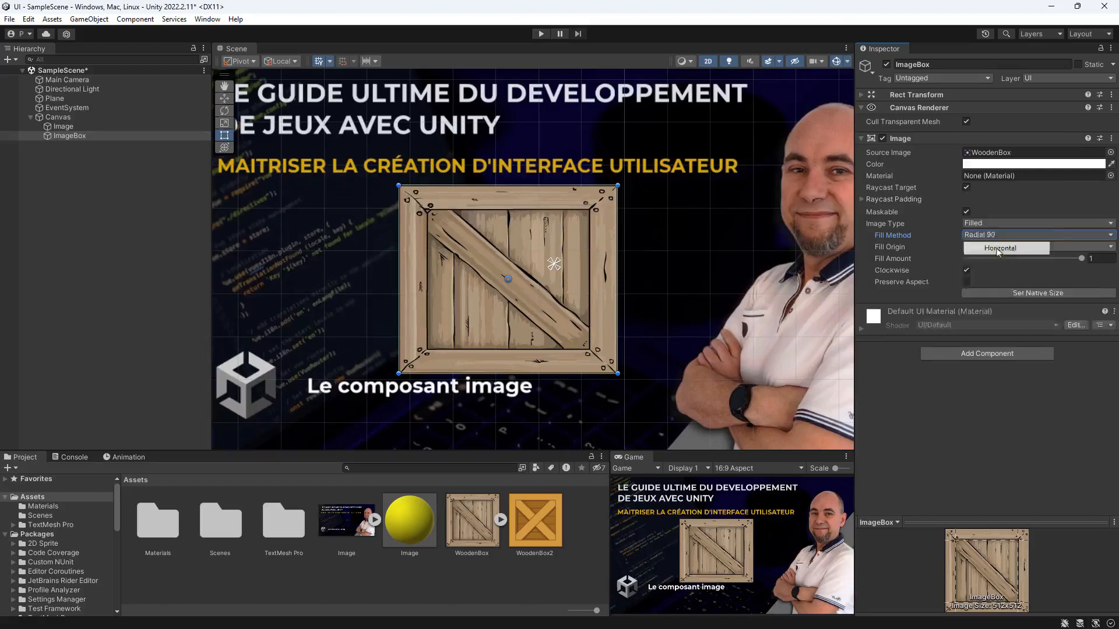
pyautogui.click(994, 247)
pyautogui.click(997, 235)
pyautogui.click(994, 257)
pyautogui.click(992, 250)
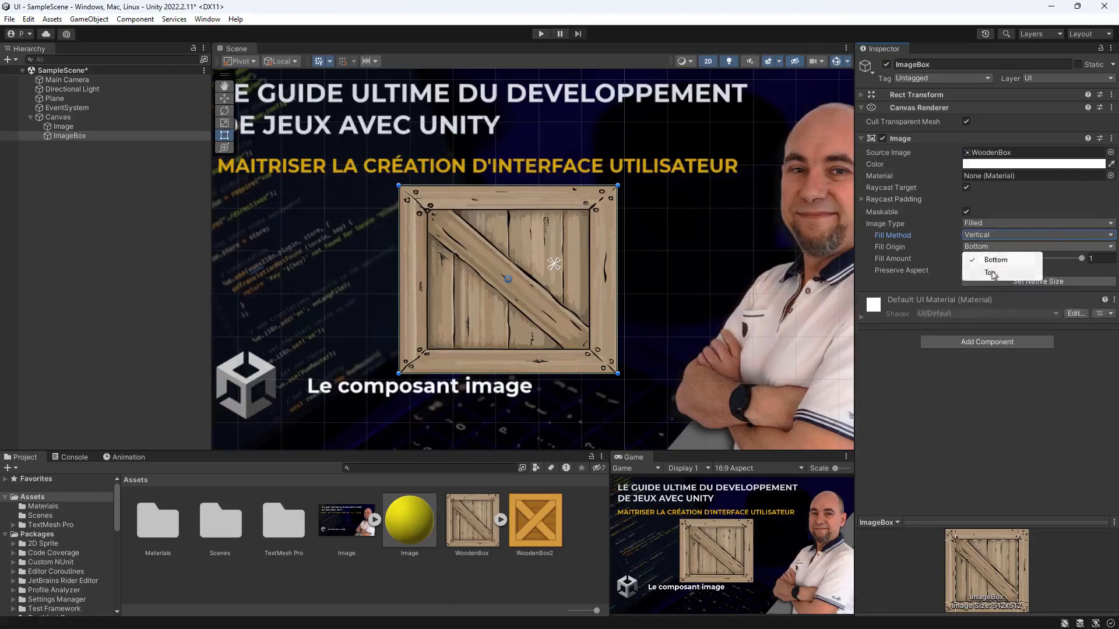
pyautogui.click(997, 235)
pyautogui.click(998, 300)
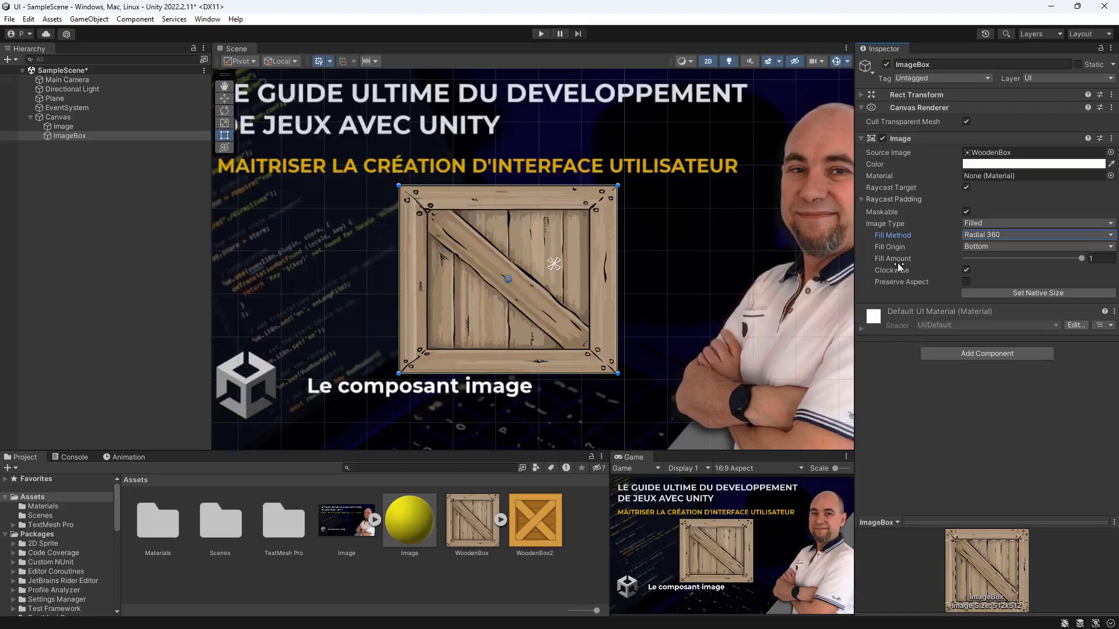
# - Sweep the Radial 360 Fill Amount down and back to 1, first with Clockwise on and again with it off, then re-enable Clockwise
pyautogui.moveTo(1083, 262)
pyautogui.mouseDown()
pyautogui.moveTo(965, 268)
pyautogui.moveTo(1087, 267)
pyautogui.mouseUp()
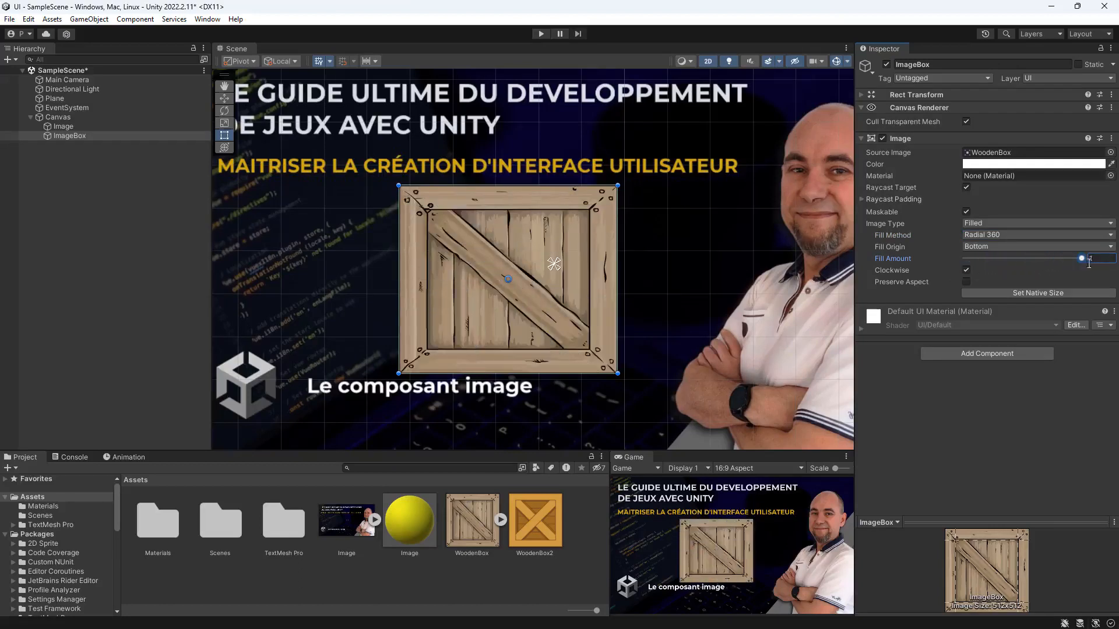
pyautogui.click(967, 270)
pyautogui.moveTo(1076, 264); pyautogui.dragTo(1107, 263)
pyautogui.click(966, 270)
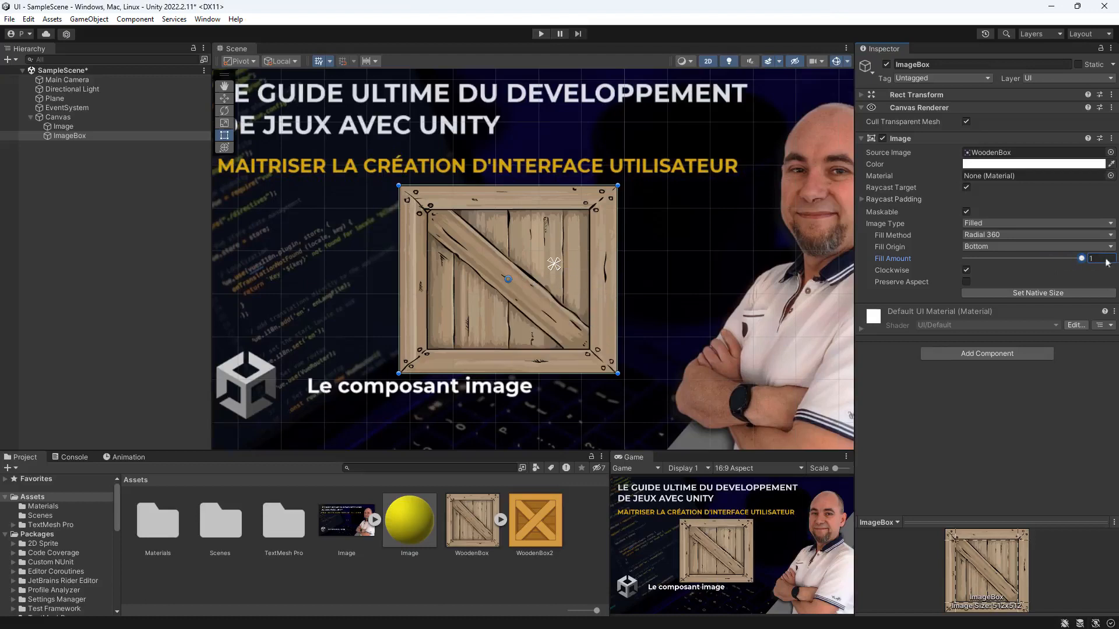
# - Switch the Fill Method to Radial 180 and preview it by sweeping the Fill Amount down and back to 1
pyautogui.click(1042, 240)
pyautogui.click(1007, 287)
pyautogui.moveTo(1083, 262)
pyautogui.mouseDown()
pyautogui.moveTo(994, 263)
pyautogui.moveTo(1096, 262)
pyautogui.moveTo(990, 263)
pyautogui.moveTo(1086, 257)
pyautogui.mouseUp()
# - Set ImageBox's Fill Method to Radial 90 and open its Fill Origin options
pyautogui.click(1034, 235)
pyautogui.click(998, 274)
pyautogui.click(1020, 246)
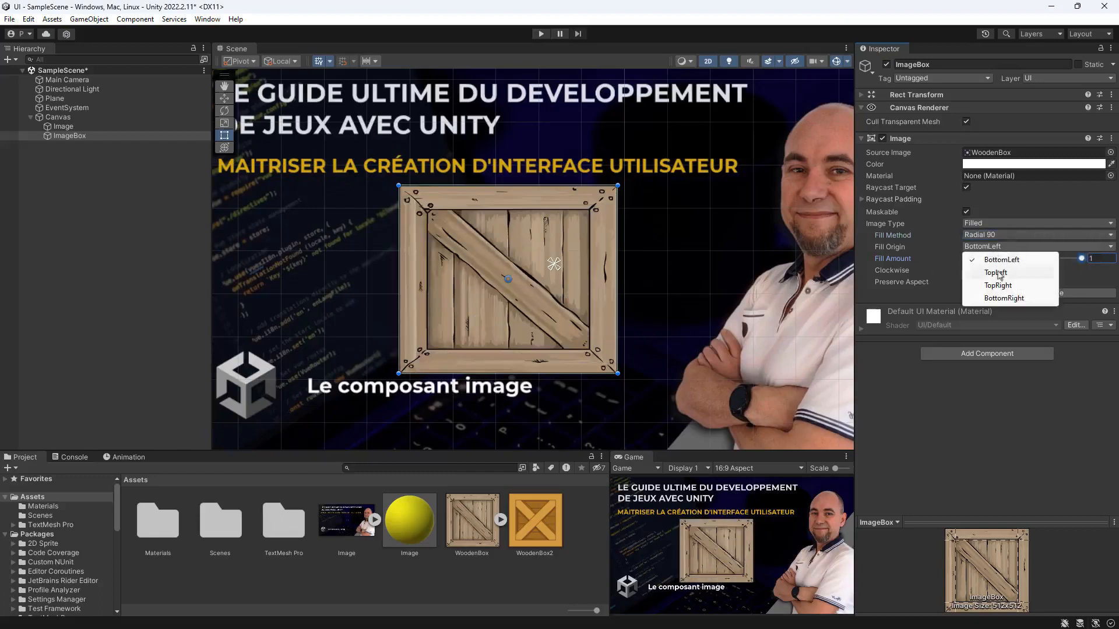